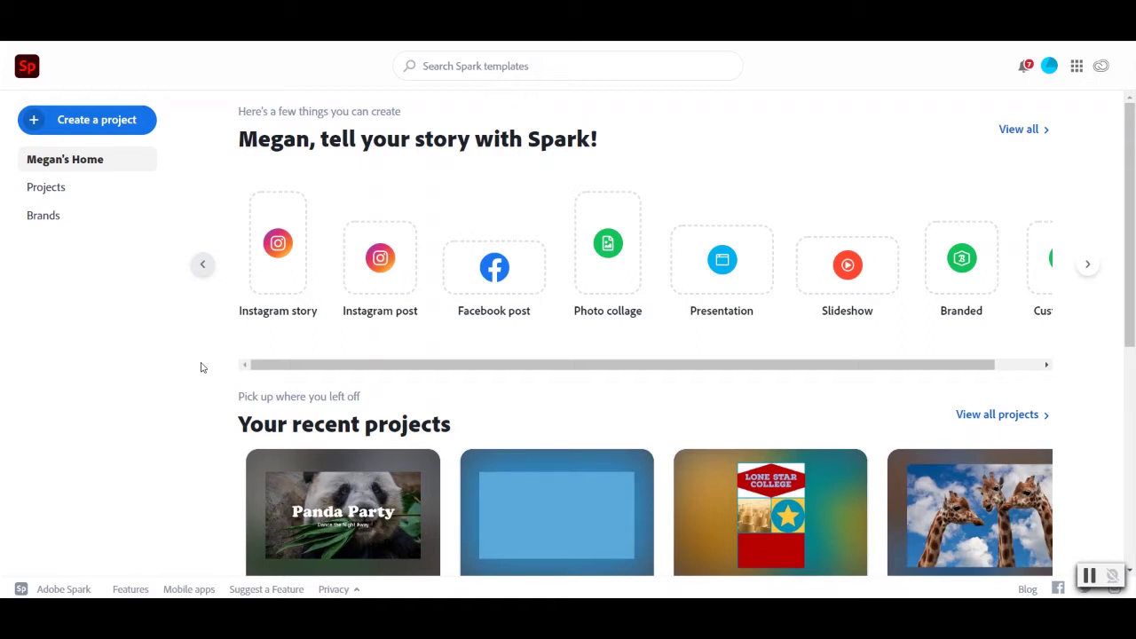
Start a new blank Web page project from the Create a project menu
click(66, 124)
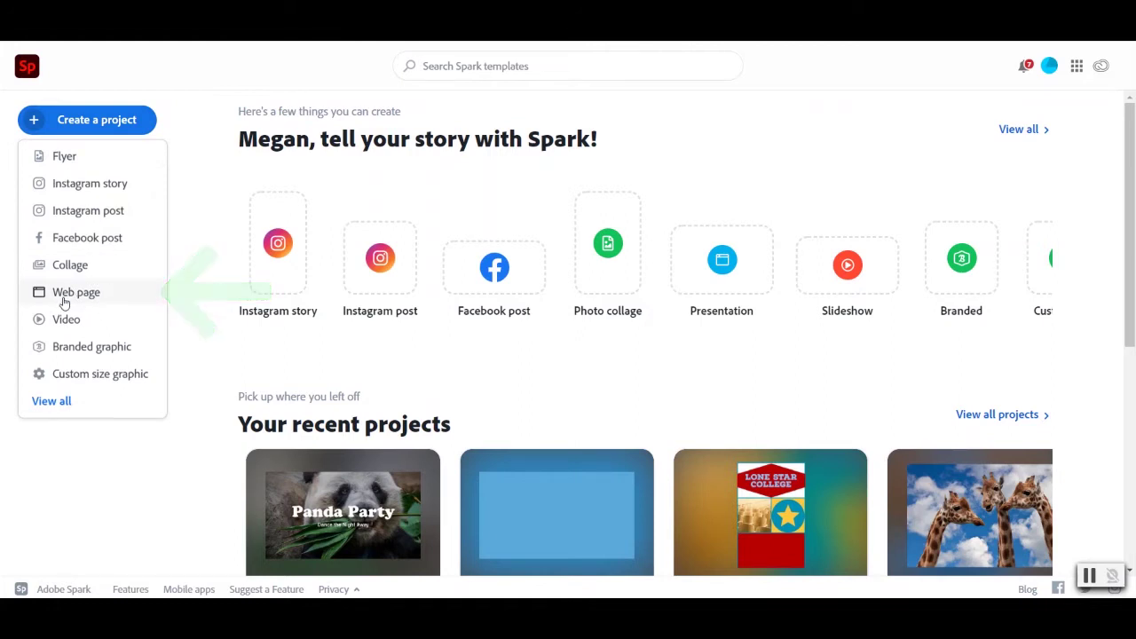
click(64, 298)
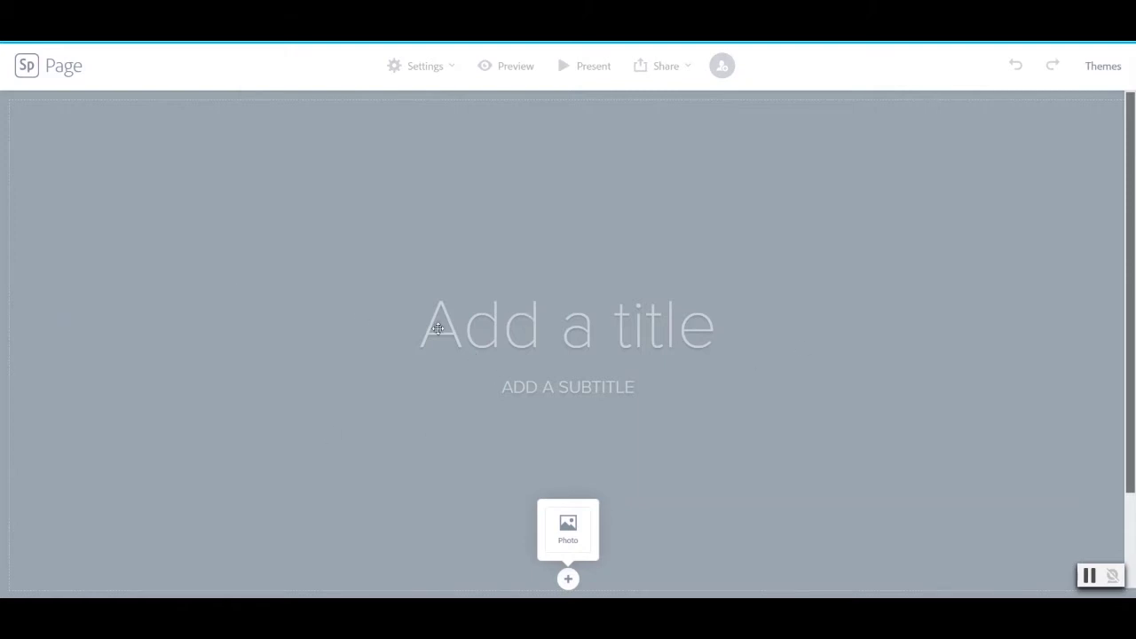
Scroll the blank page down and back up to look it over
scroll(713, 355, down, 1)
scroll(714, 362, up, 1)
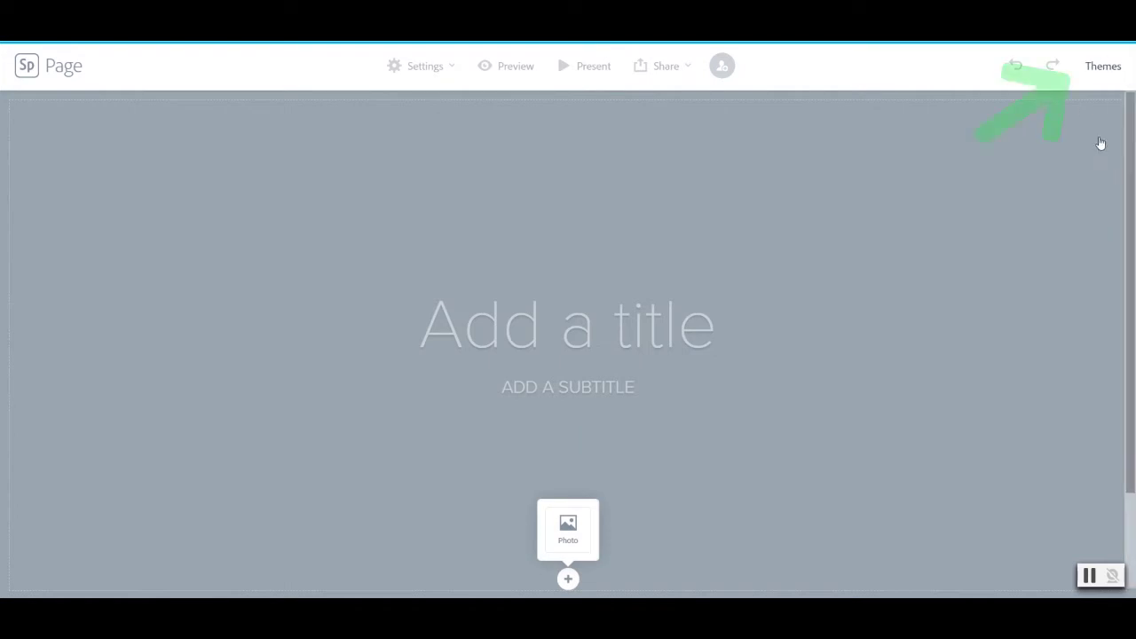
Browse the theme gallery, previewing the Nightcap, Whimsy and Luca themes on the page
click(1103, 67)
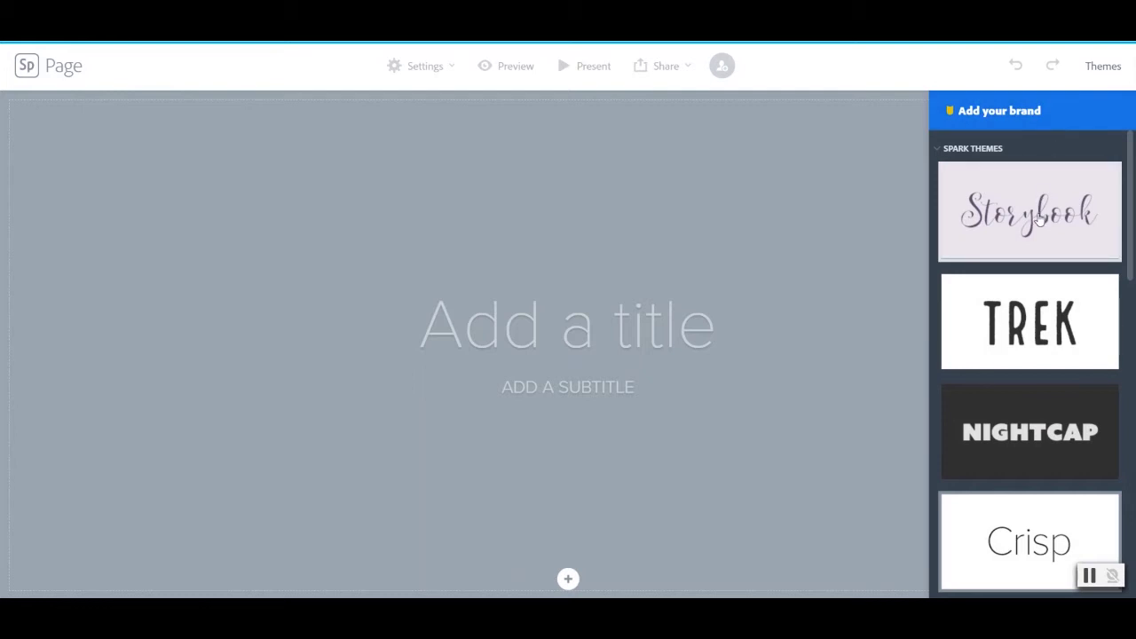
scroll(1020, 267, down, 3)
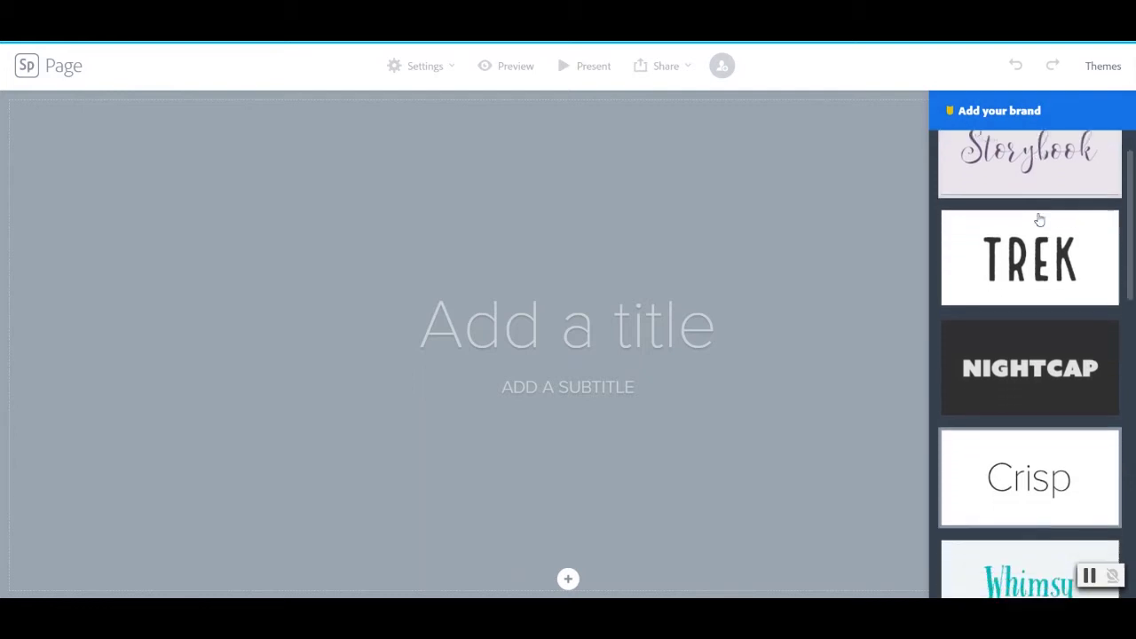
click(1001, 312)
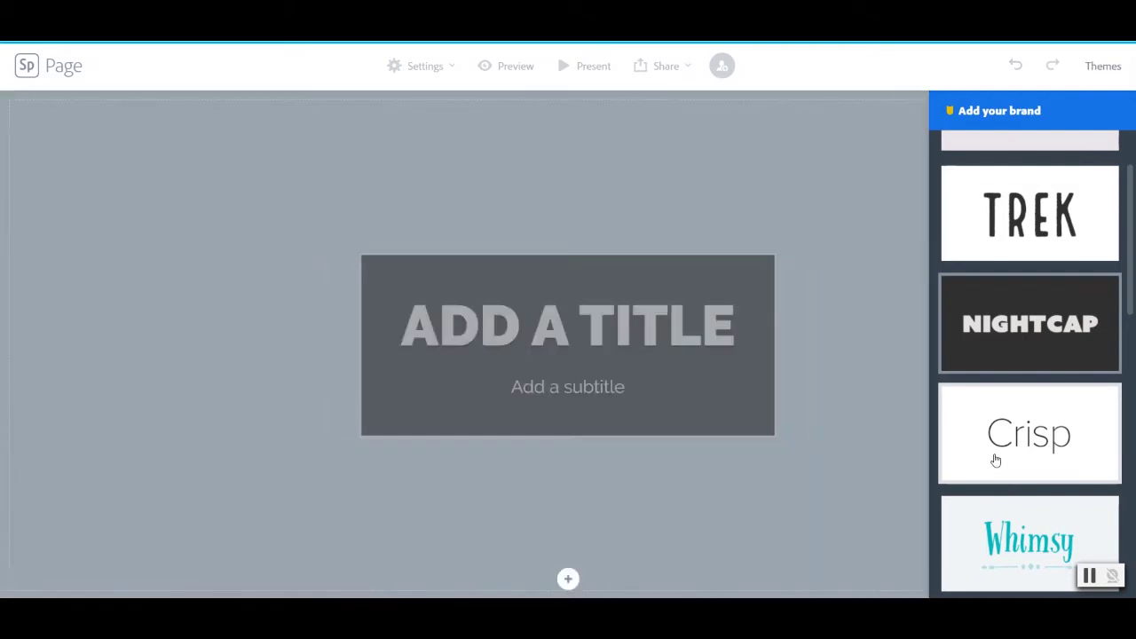
scroll(994, 461, down, 4)
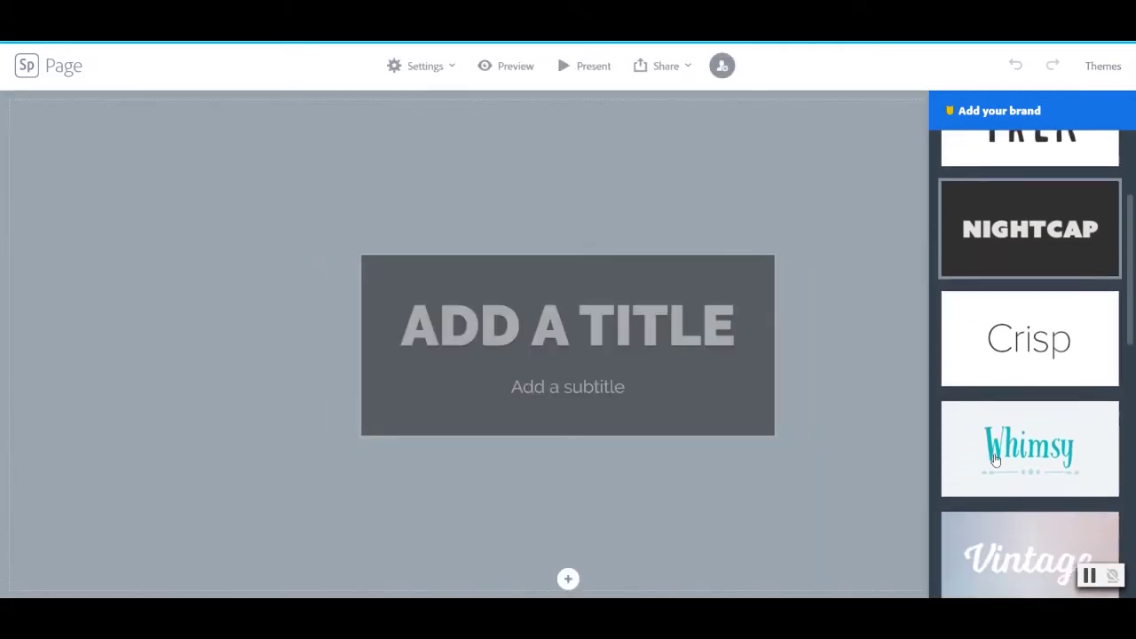
click(1040, 417)
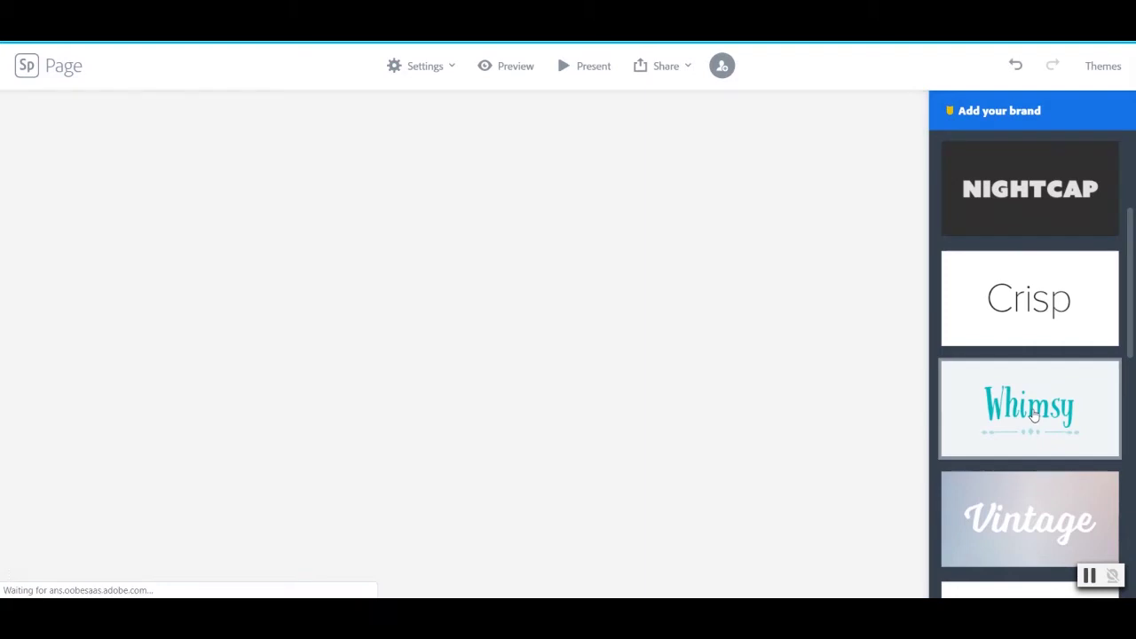
scroll(980, 510, down, 5)
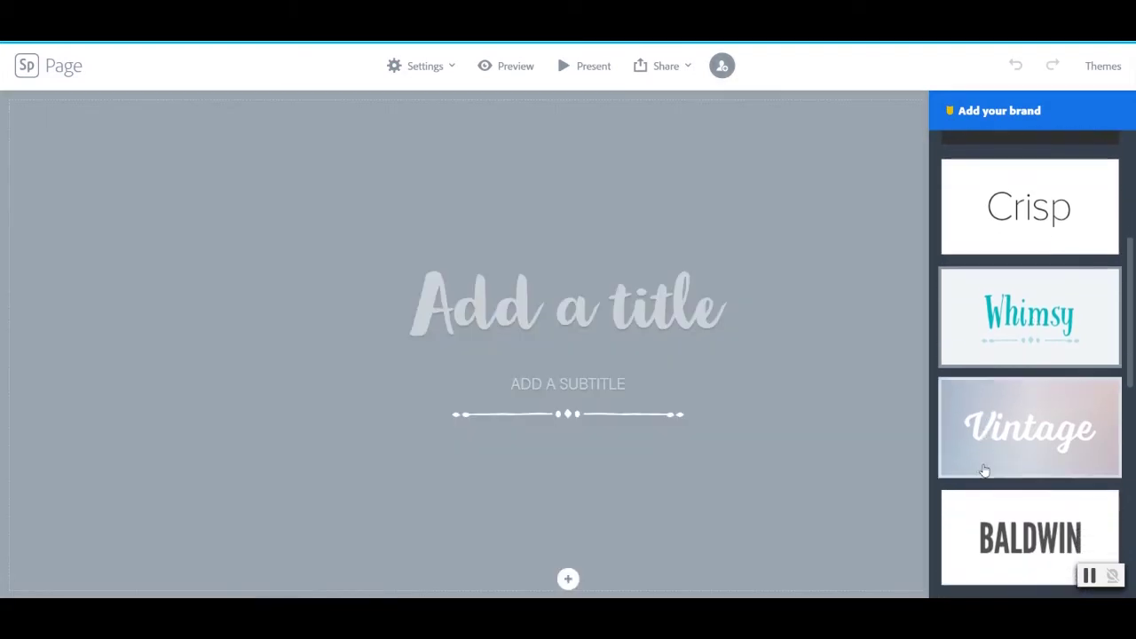
scroll(974, 528, down, 5)
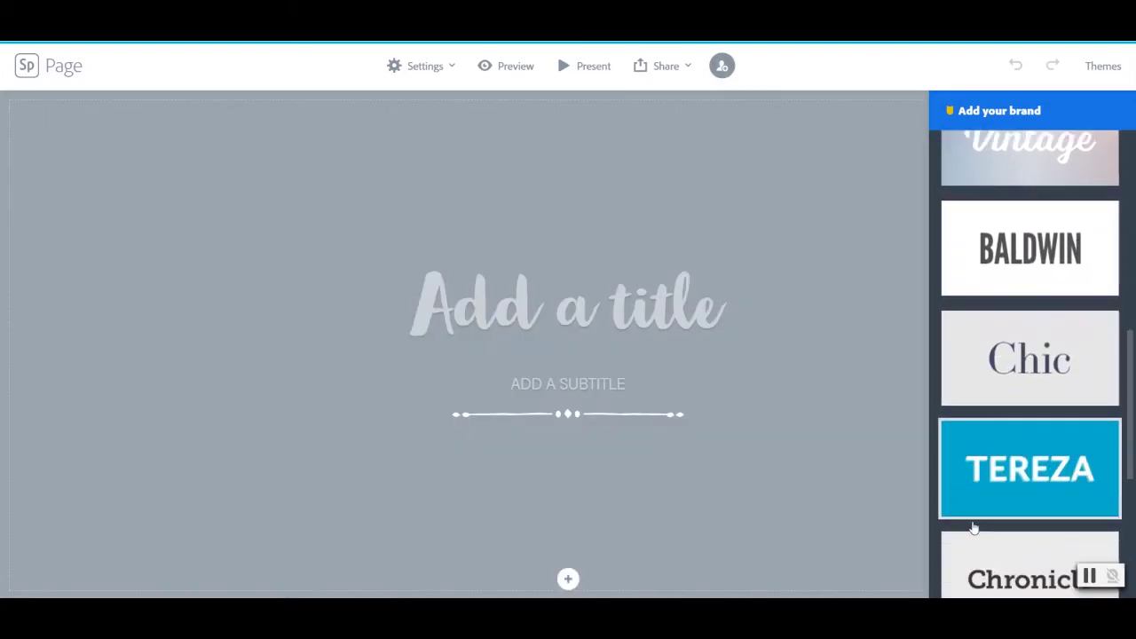
scroll(1007, 546, down, 5)
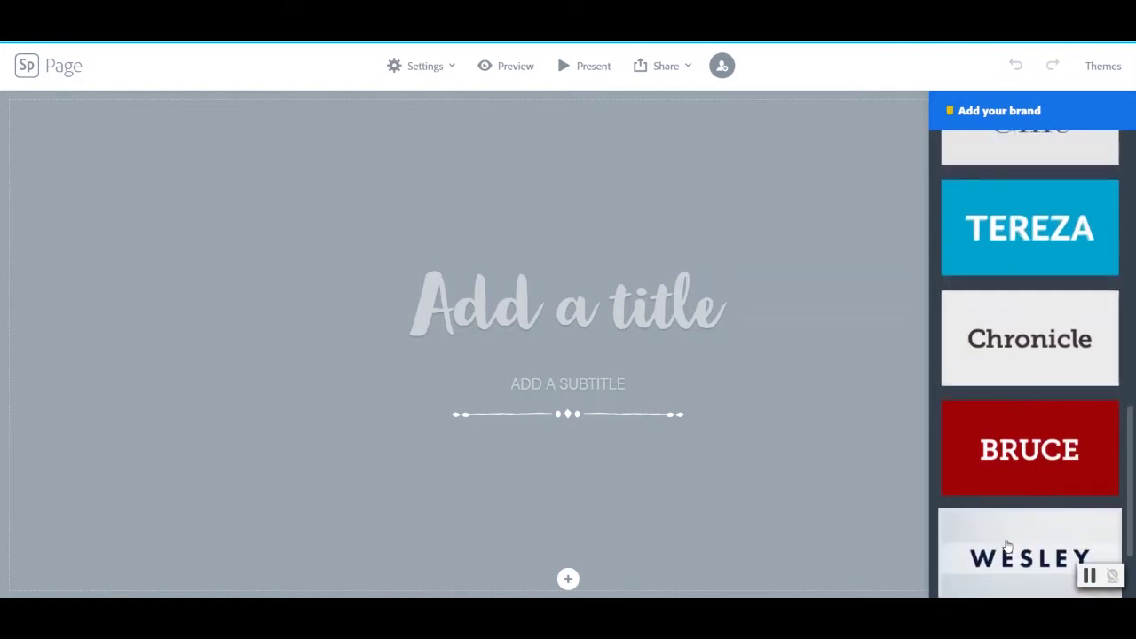
scroll(1007, 546, down, 1)
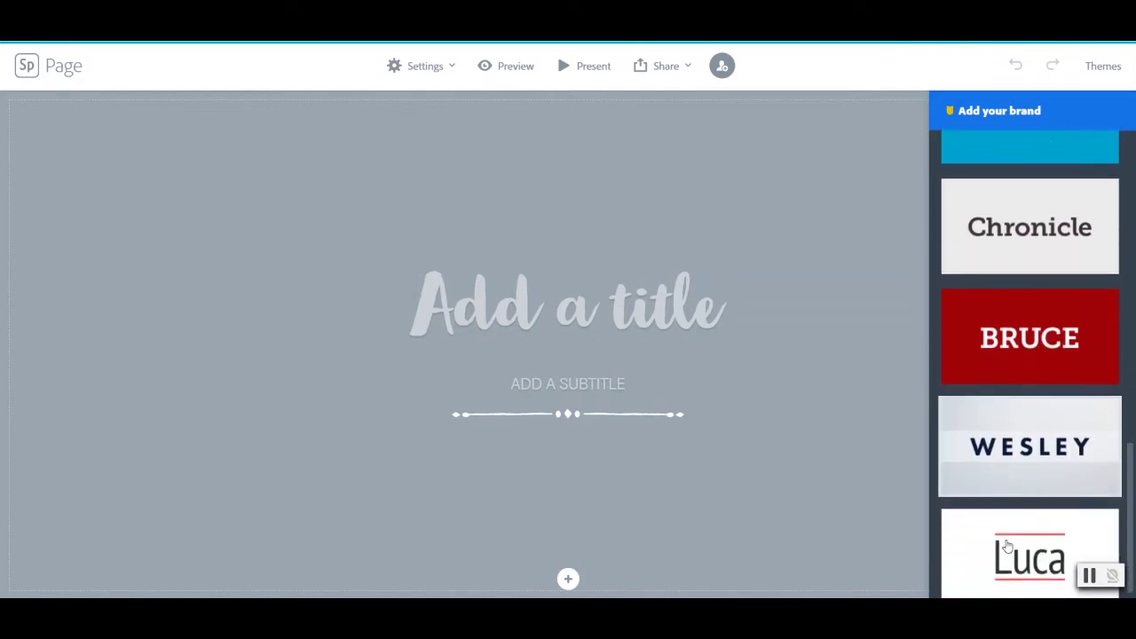
click(989, 418)
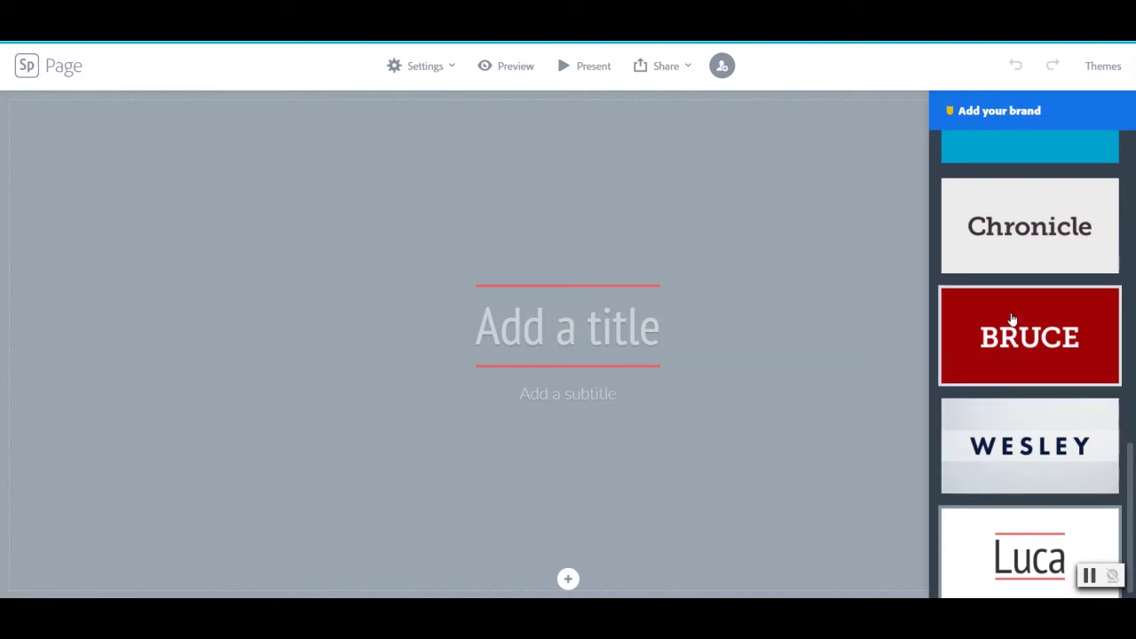
scroll(994, 325, up, 7)
scroll(1012, 320, up, 8)
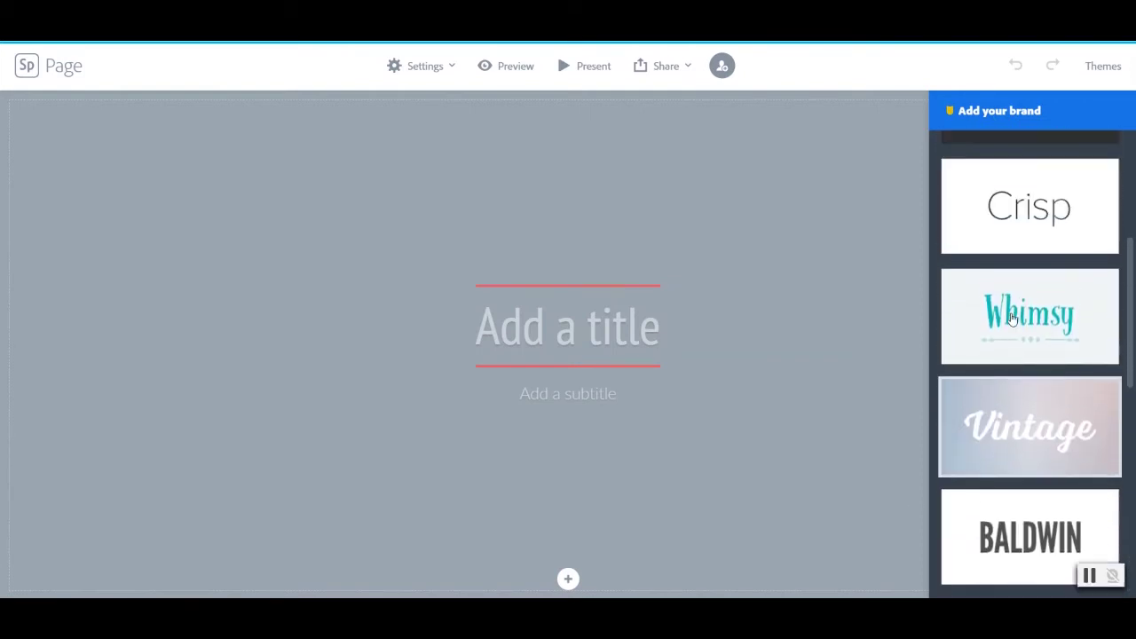
Compare Whimsy, Vintage and Chic, then settle on the Baldwin theme
click(1009, 351)
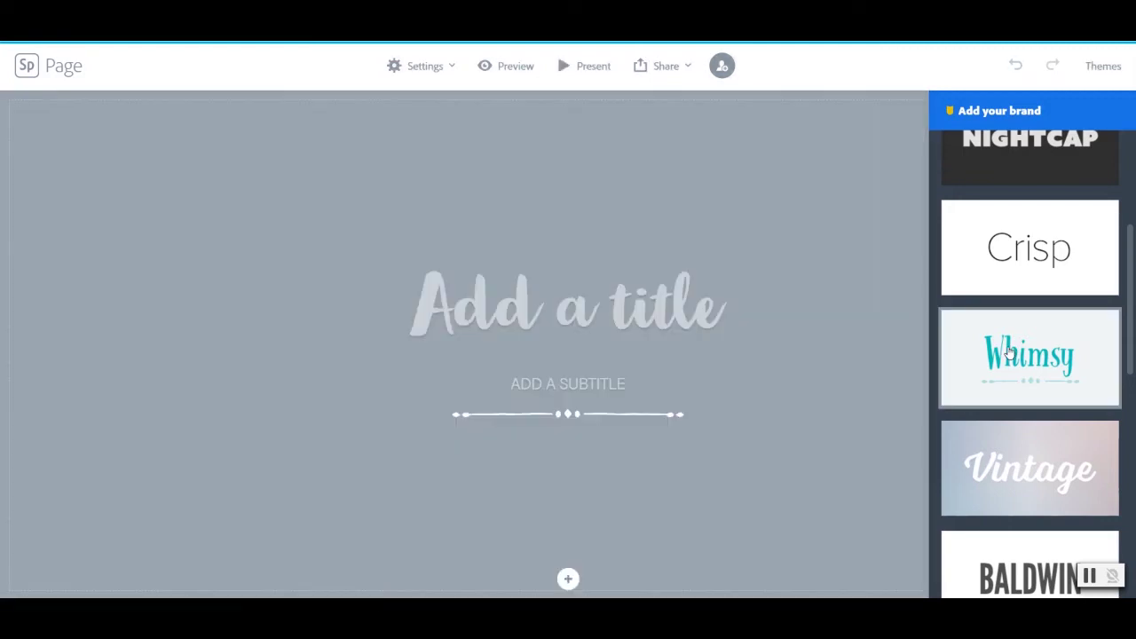
scroll(1010, 352, up, 6)
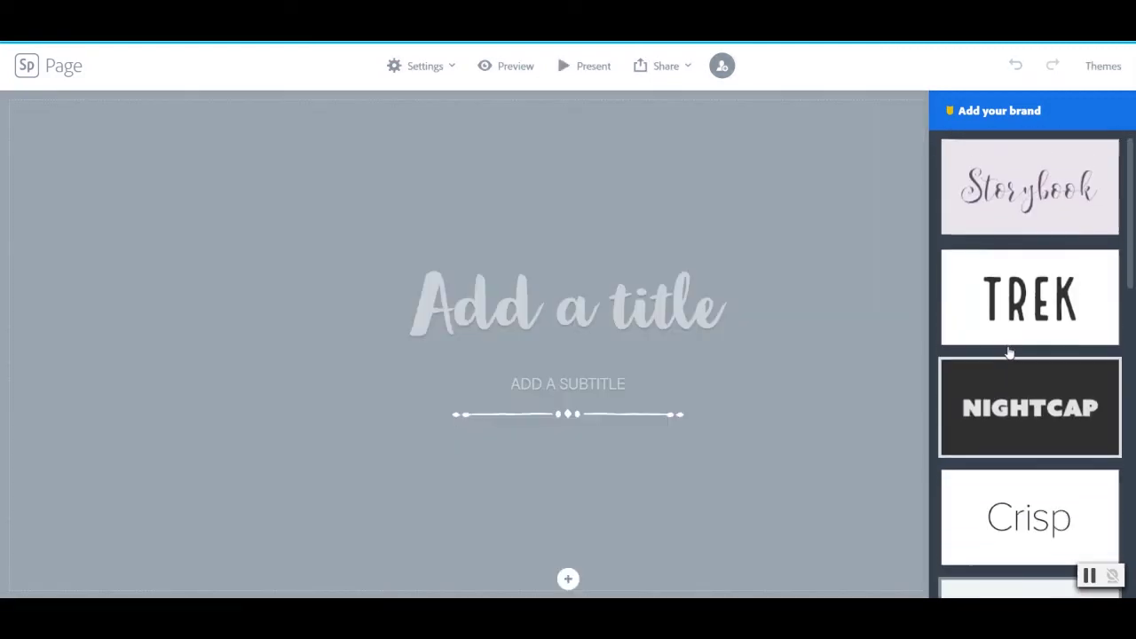
scroll(1009, 353, down, 8)
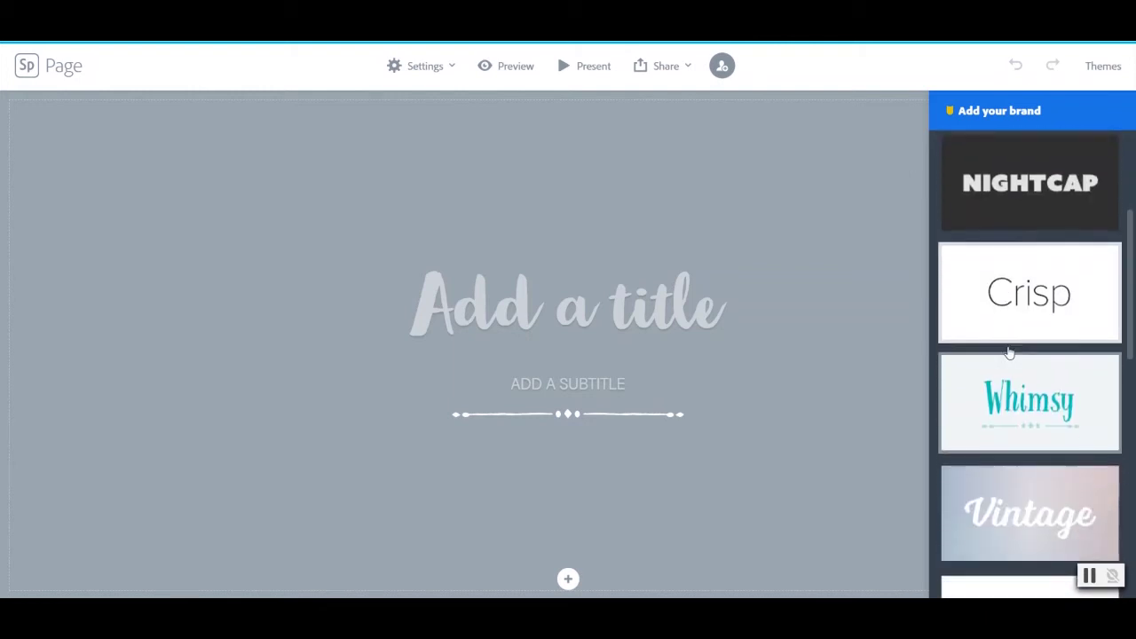
scroll(1009, 353, down, 1)
click(1015, 279)
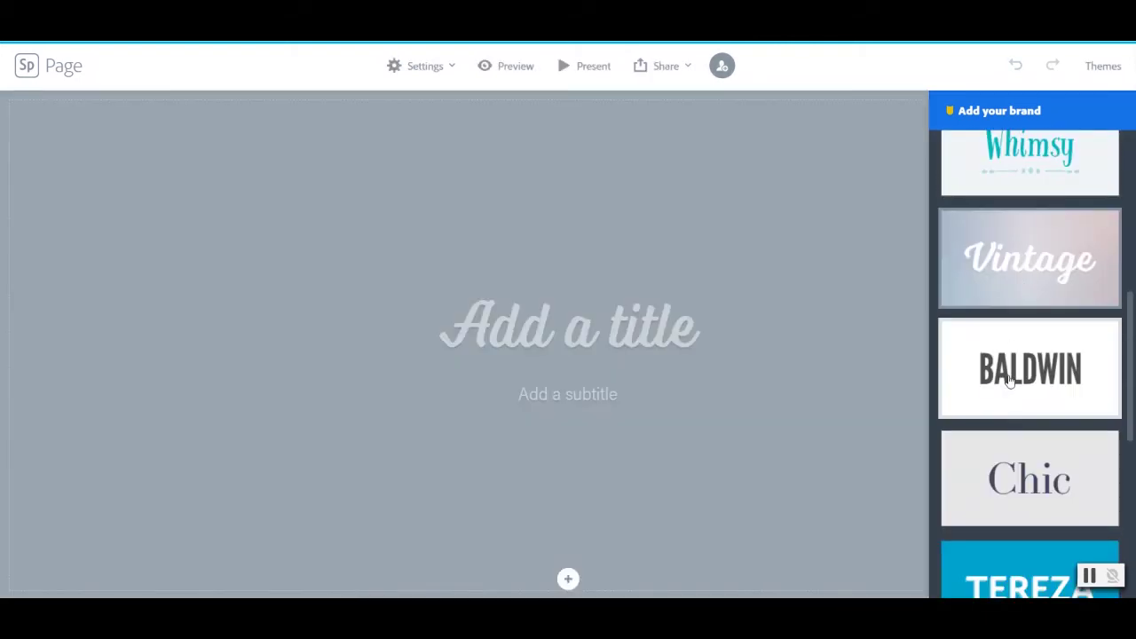
click(1009, 379)
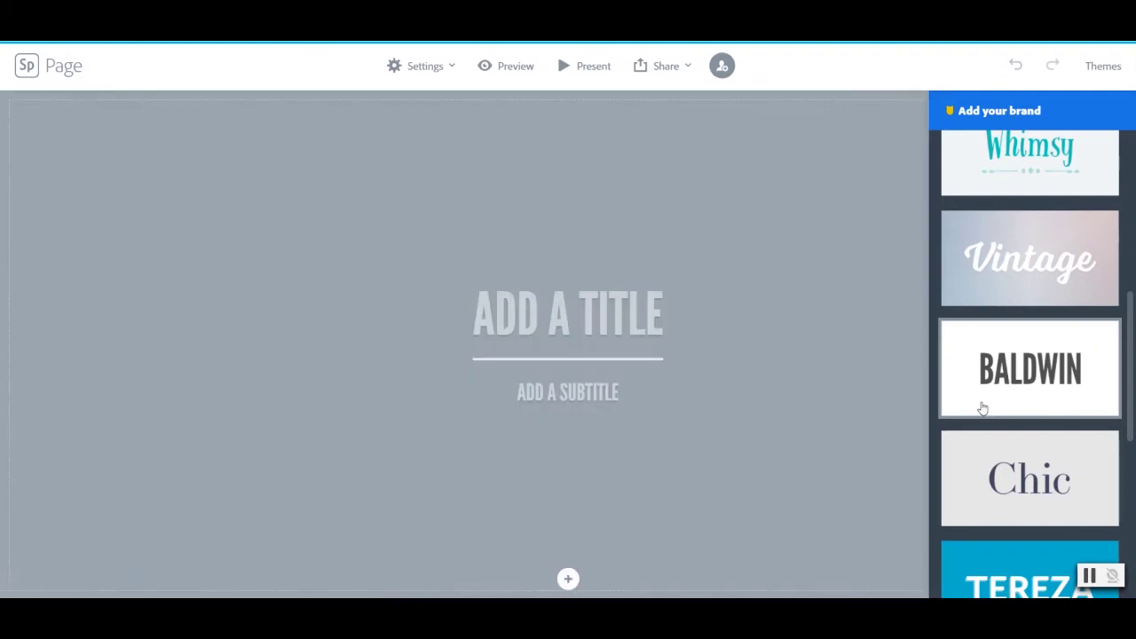
click(992, 504)
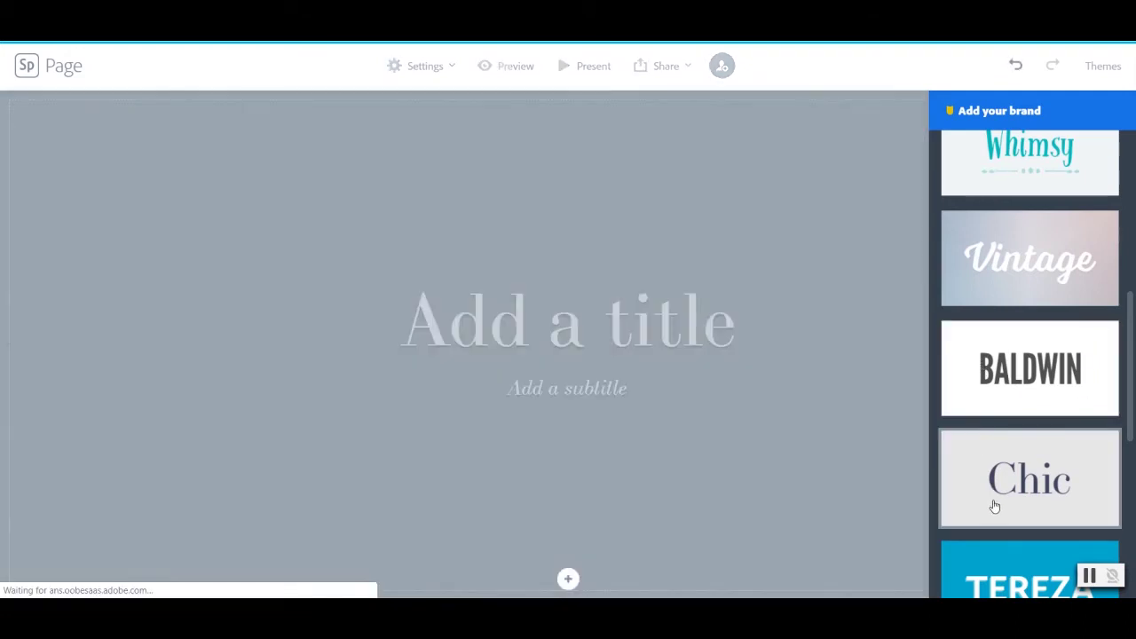
scroll(989, 506, down, 2)
scroll(989, 506, up, 2)
click(1045, 397)
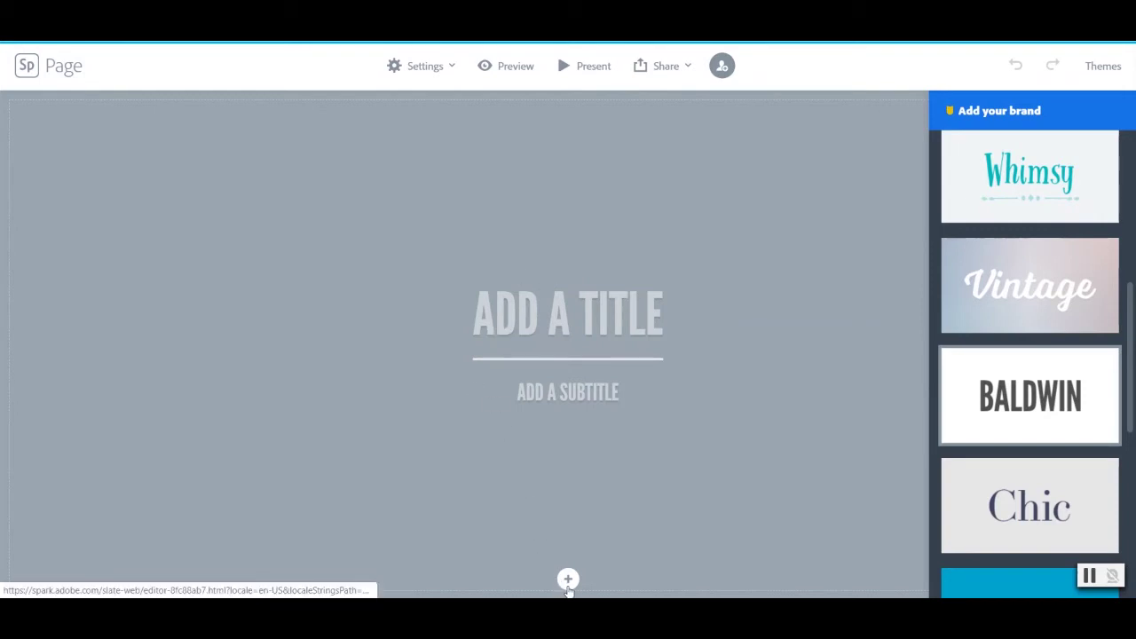
Title the page 'RESEARCH PAPER' with the subtitle 'MAKING AN ARGUMENT'
click(563, 315)
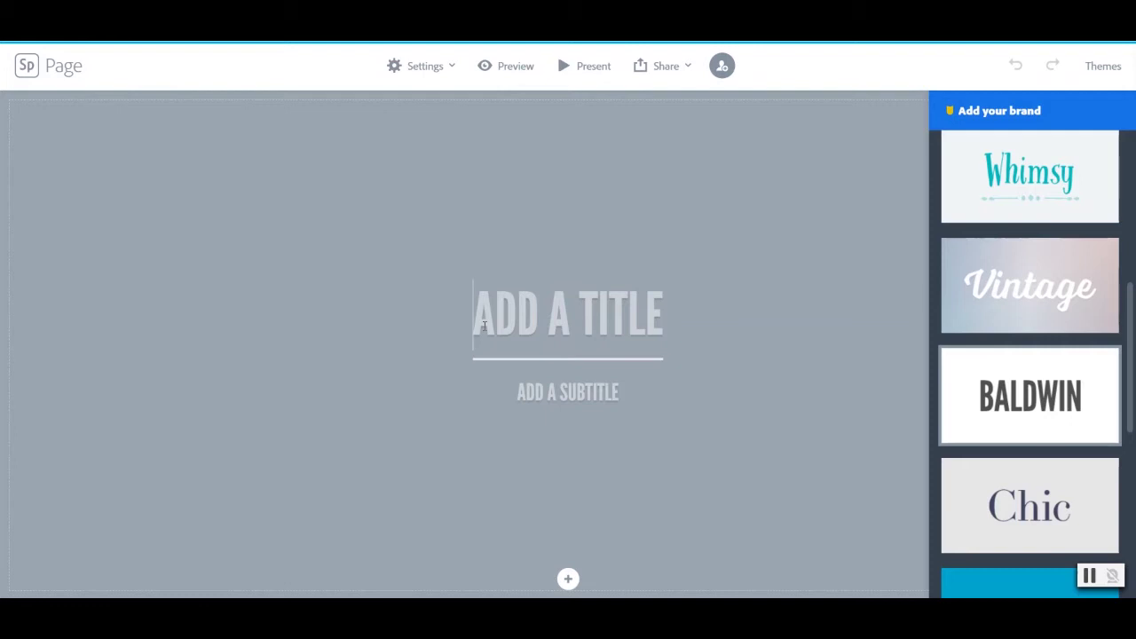
text(RESEARCH PAPER)
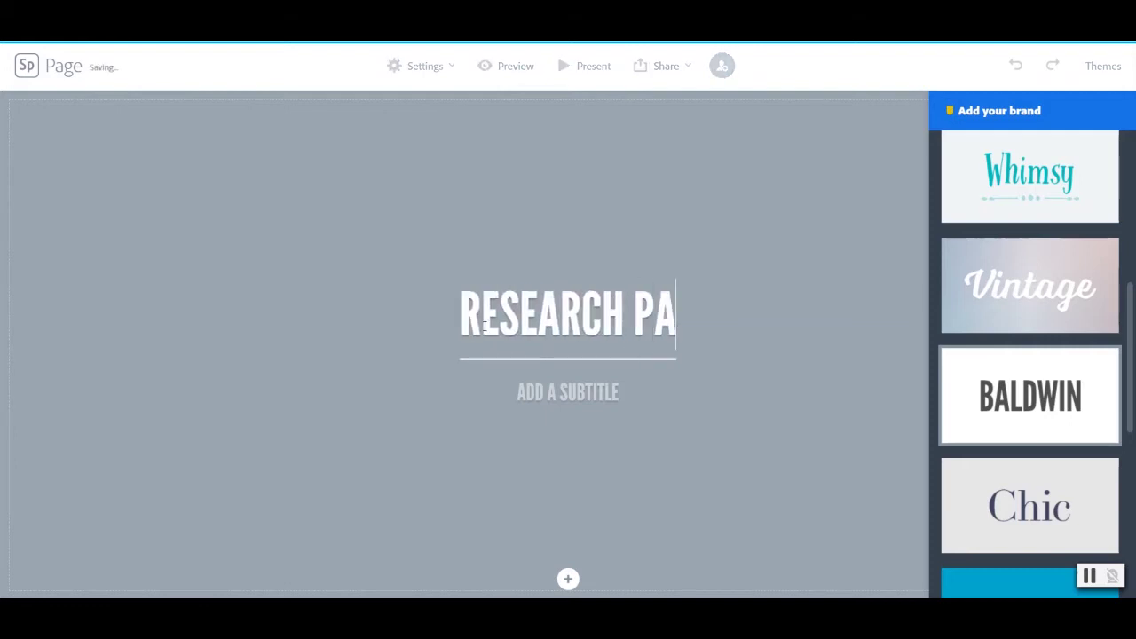
click(572, 394)
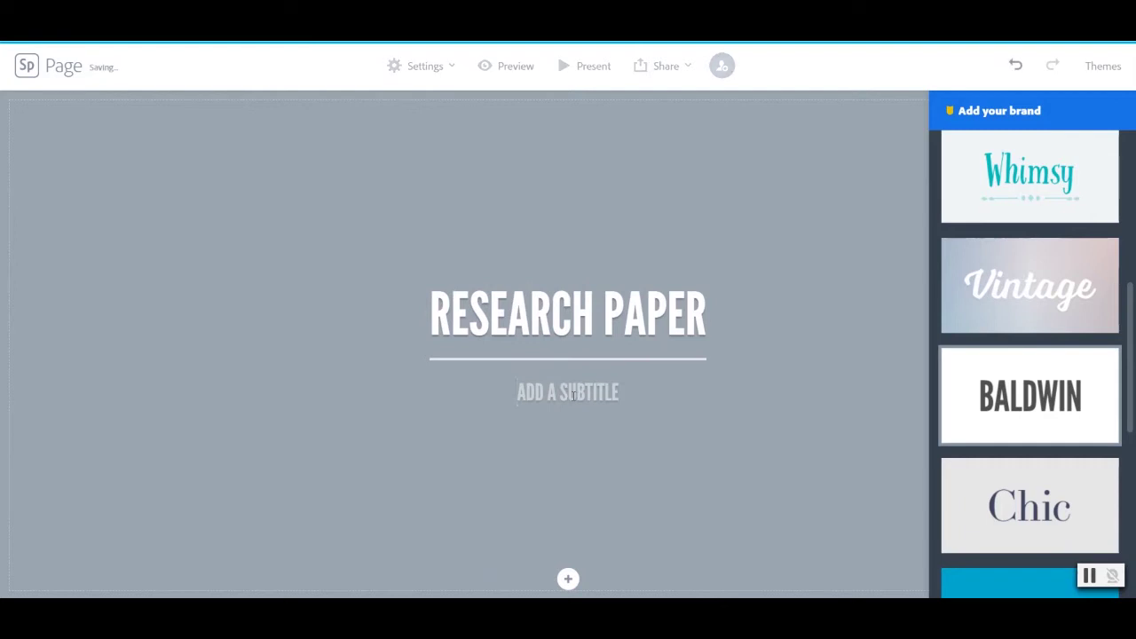
text(MAK)
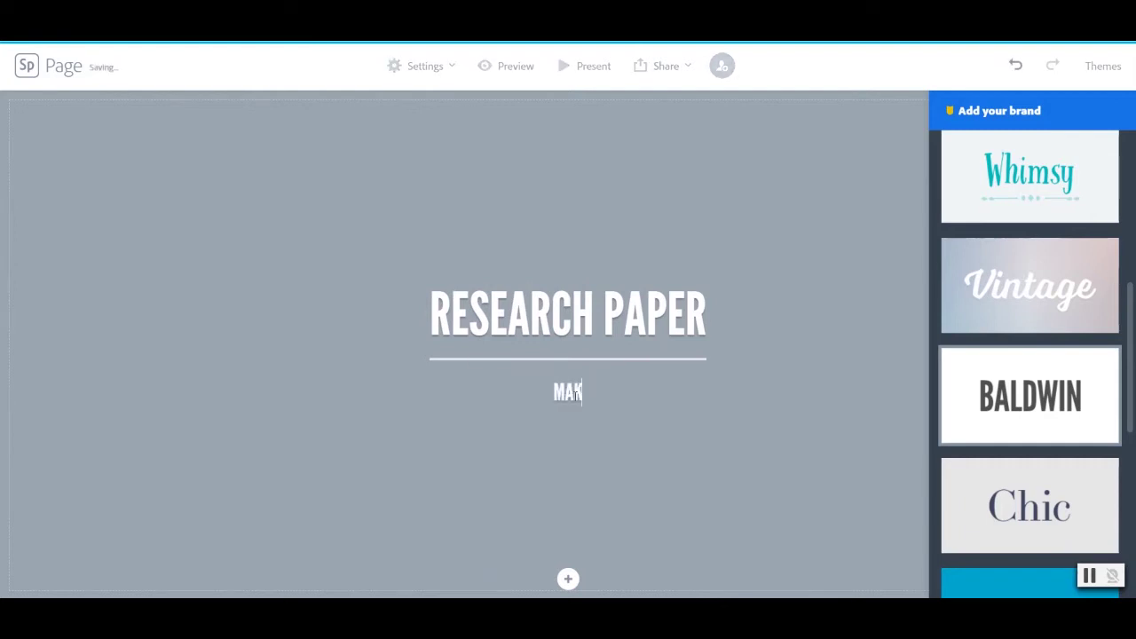
text(ING AN ARGUMENT)
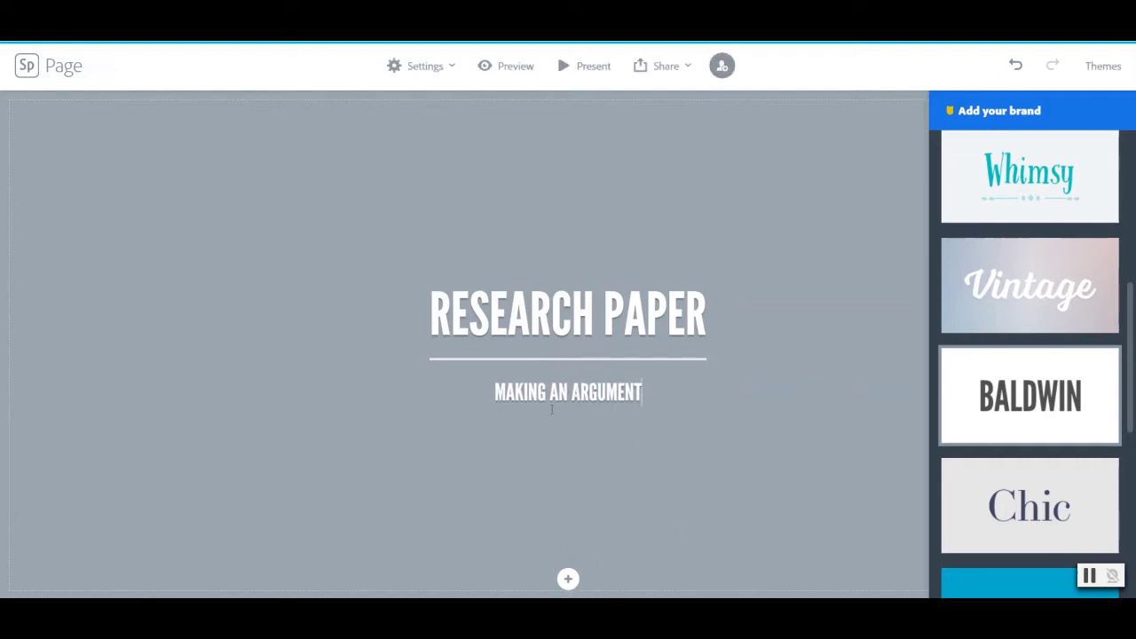
Search free photos for 'research paper' and use the scattered grey paper photo as title background
click(568, 581)
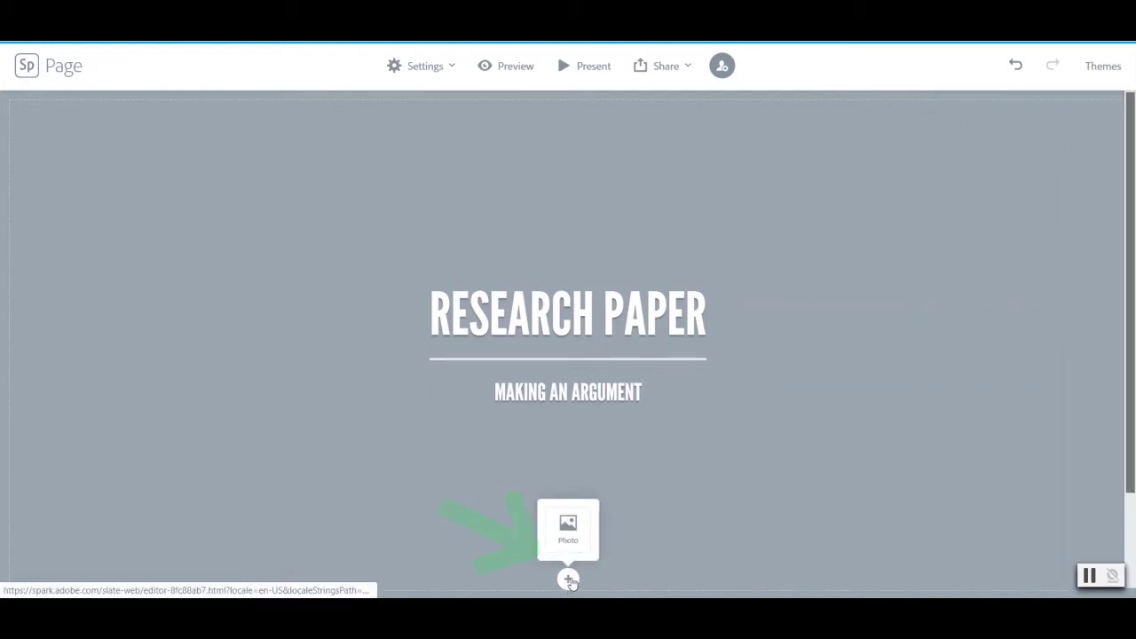
click(568, 528)
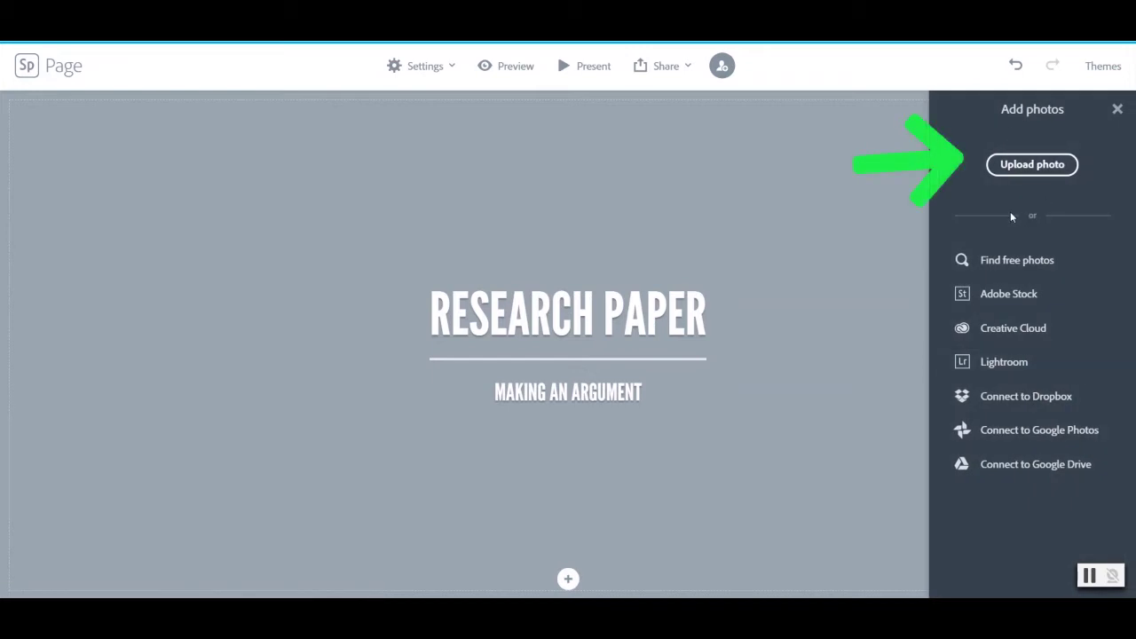
click(999, 264)
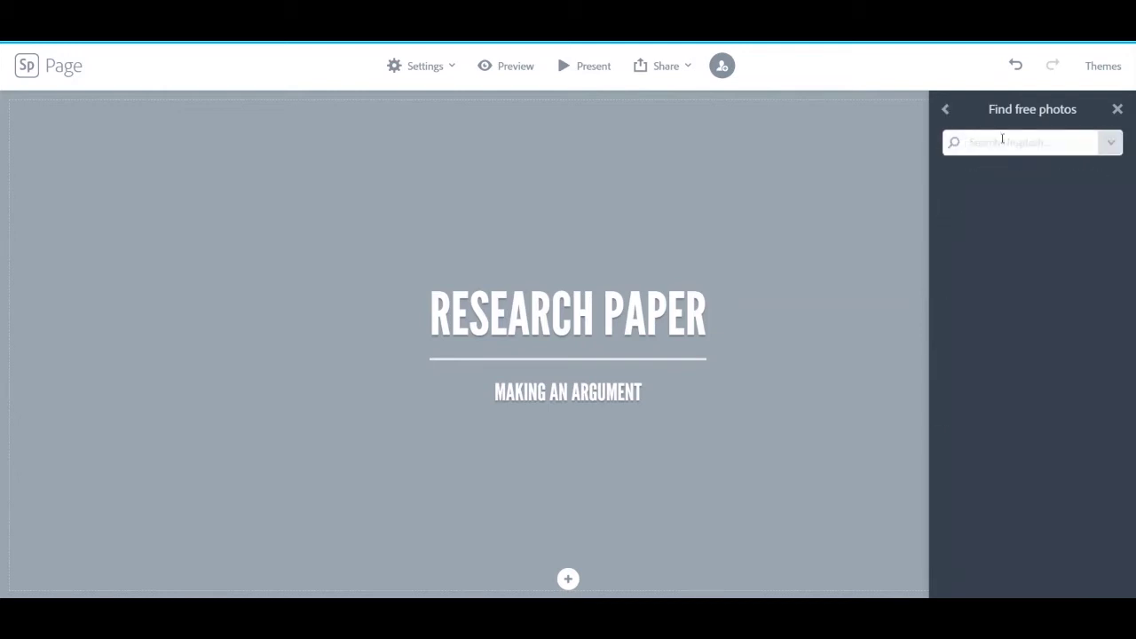
text(research paper)
key(Return)
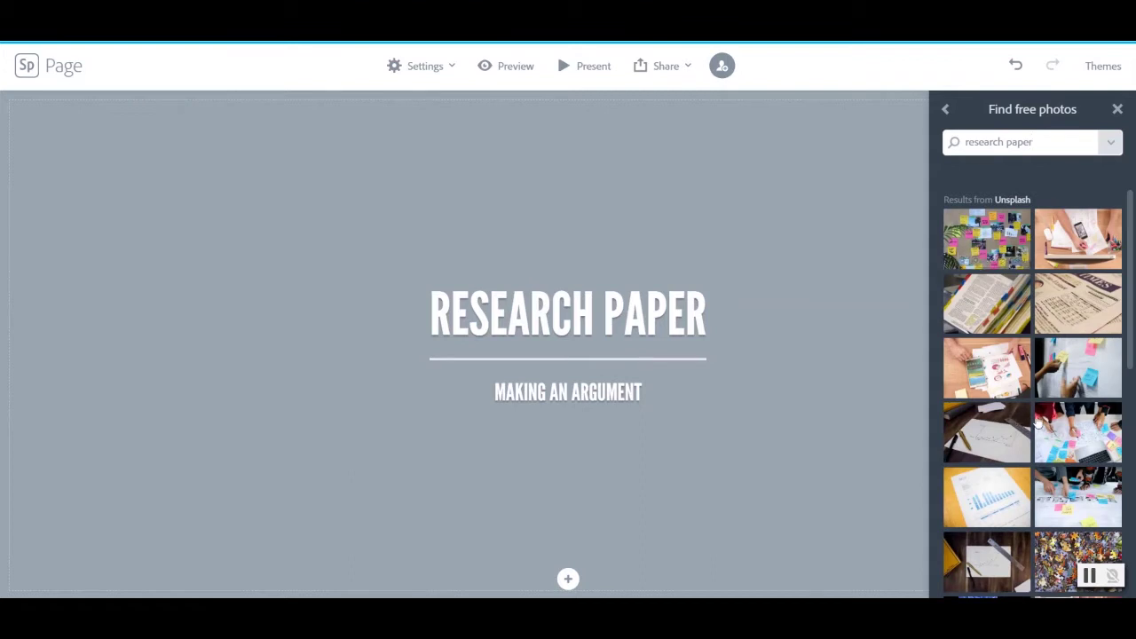
scroll(1038, 426, down, 2)
scroll(1038, 424, down, 5)
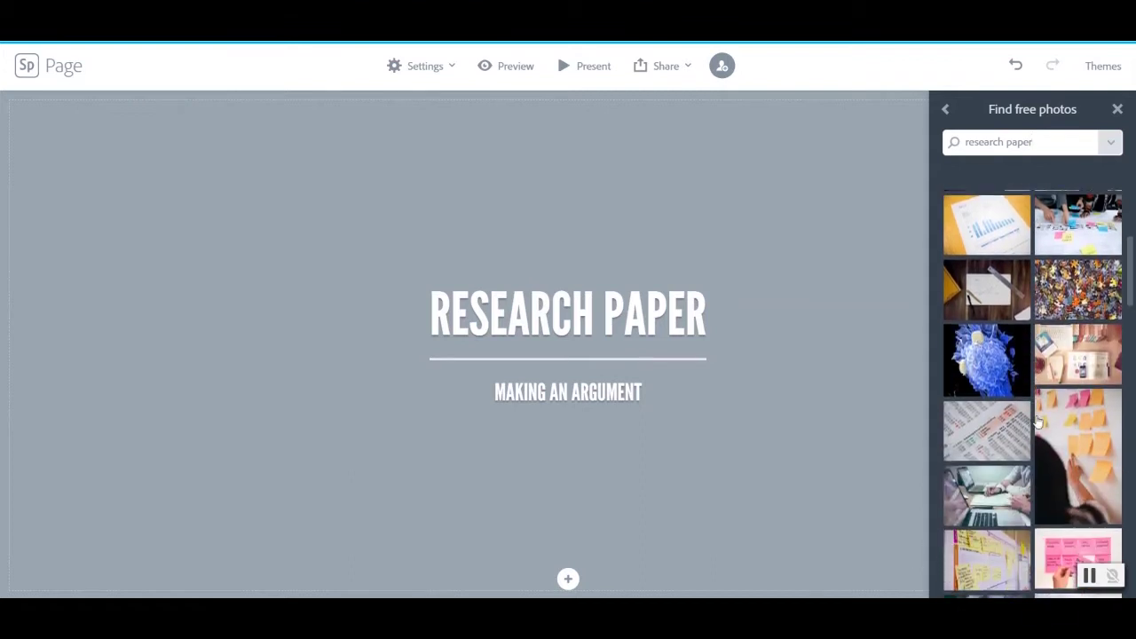
scroll(1037, 424, down, 5)
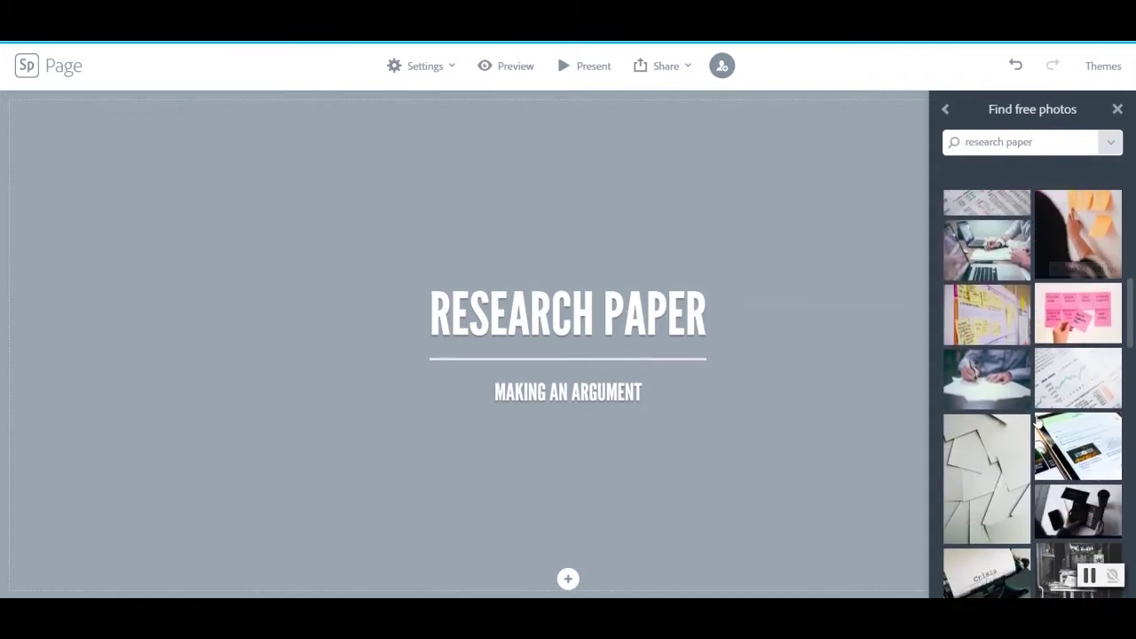
click(976, 481)
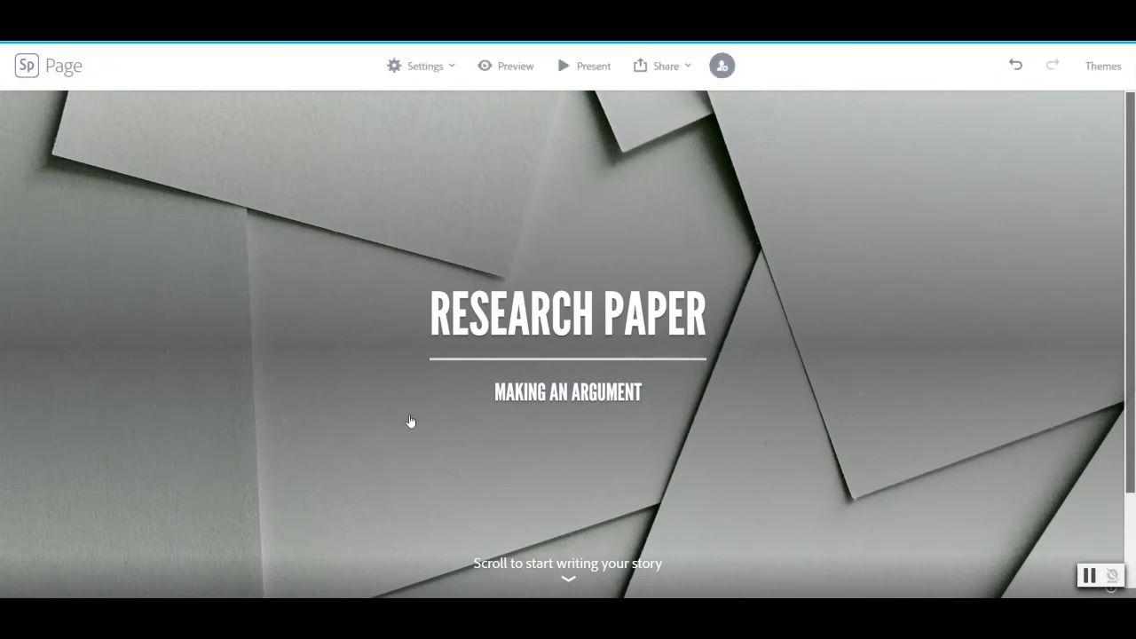
Paste the YouTube link to embed the 'LSC- North Harris Librarian Introduction' video below the title
scroll(411, 421, down, 1)
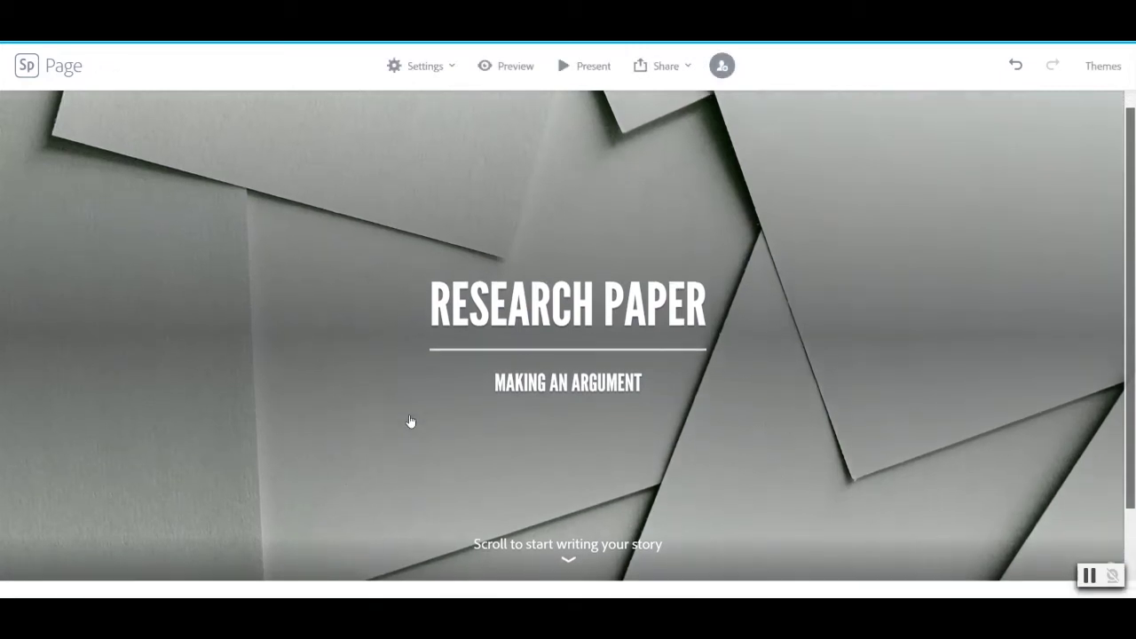
scroll(411, 421, down, 2)
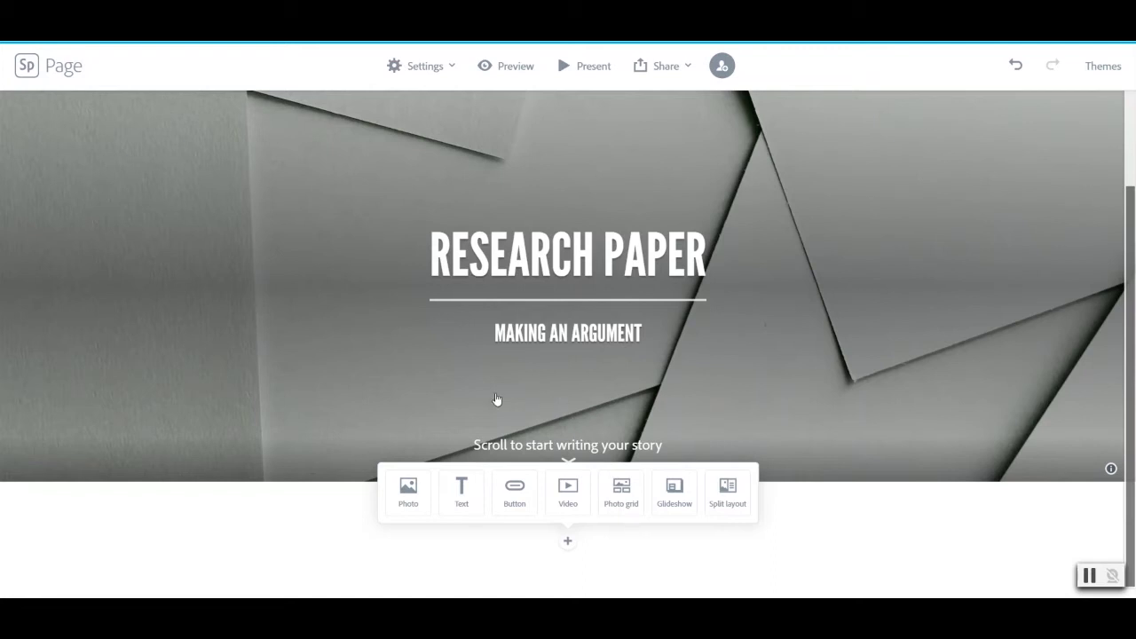
click(568, 491)
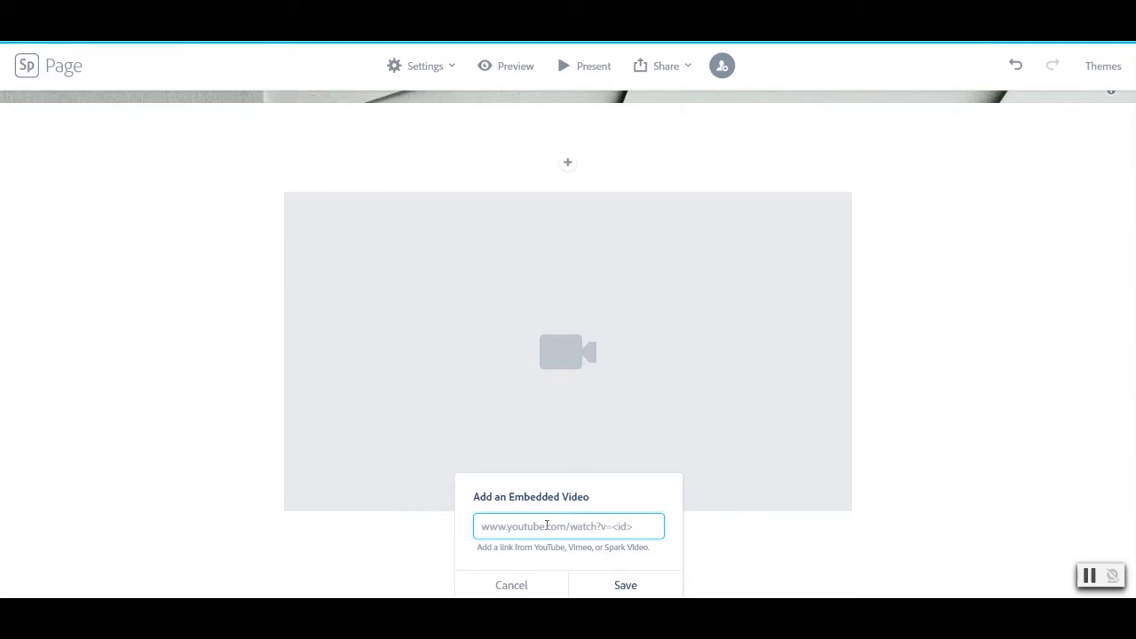
text(https://youtu.be/goxrCaOdiPU)
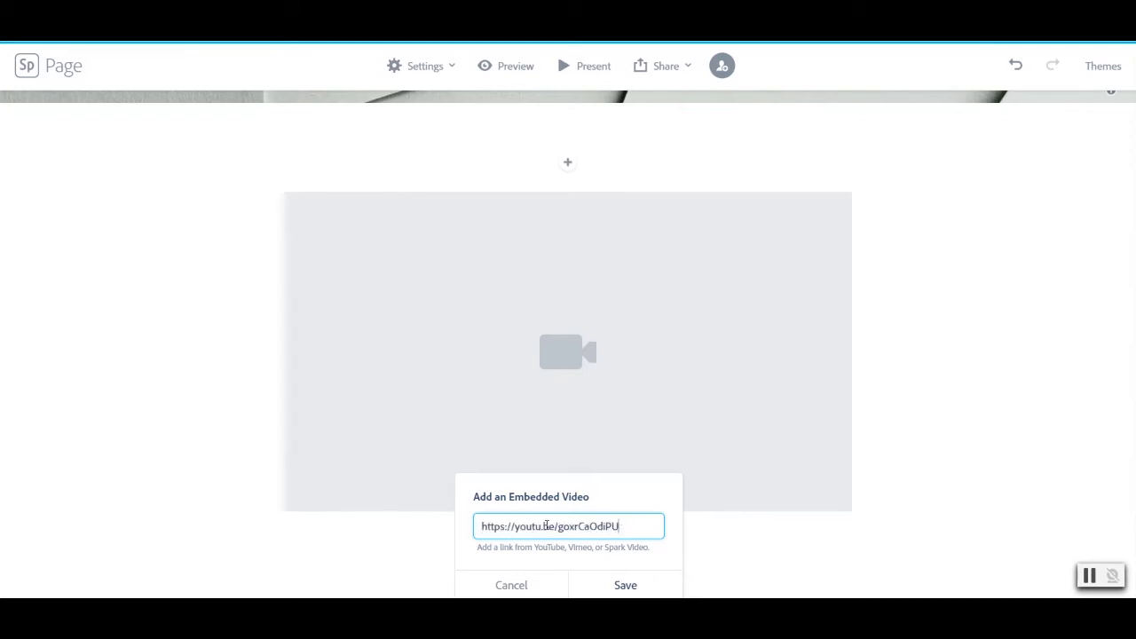
click(626, 586)
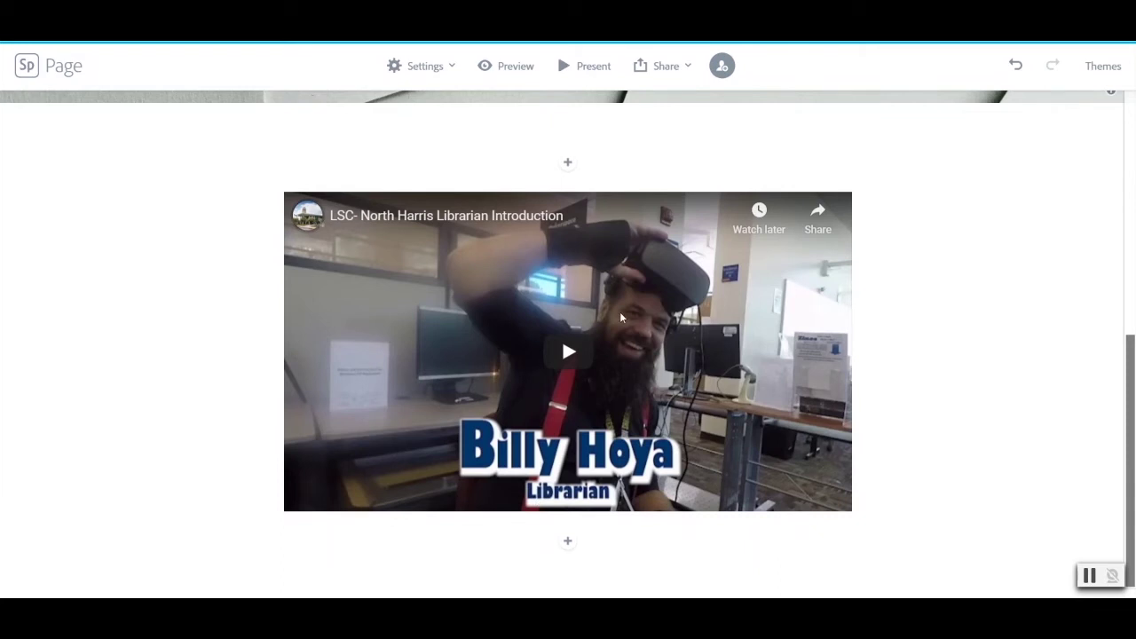
scroll(337, 286, up, 5)
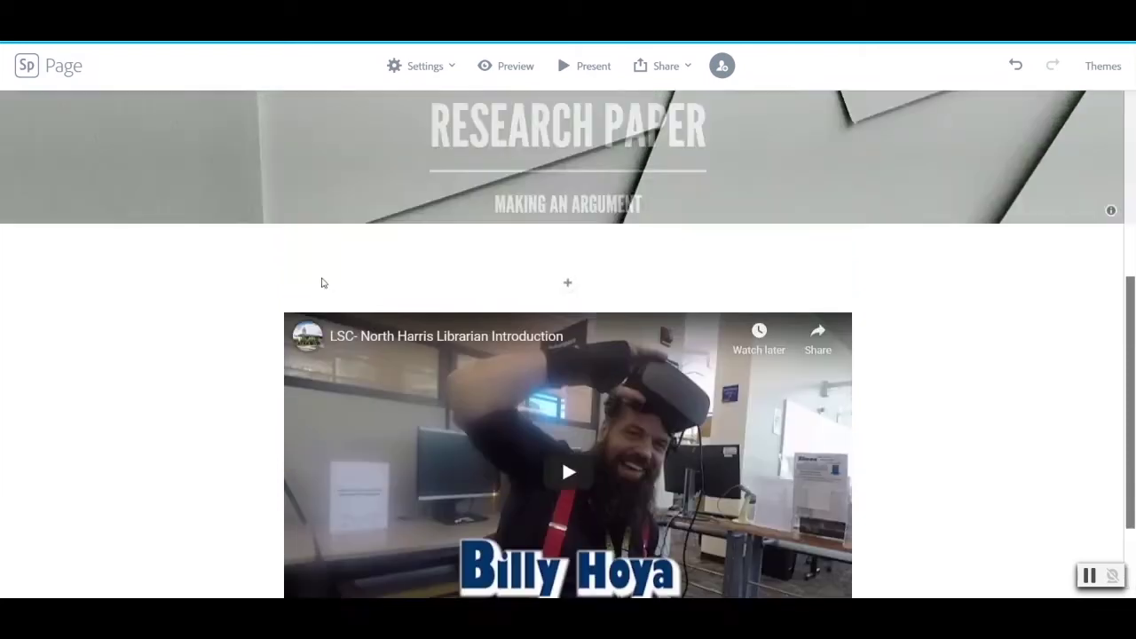
scroll(323, 284, down, 1)
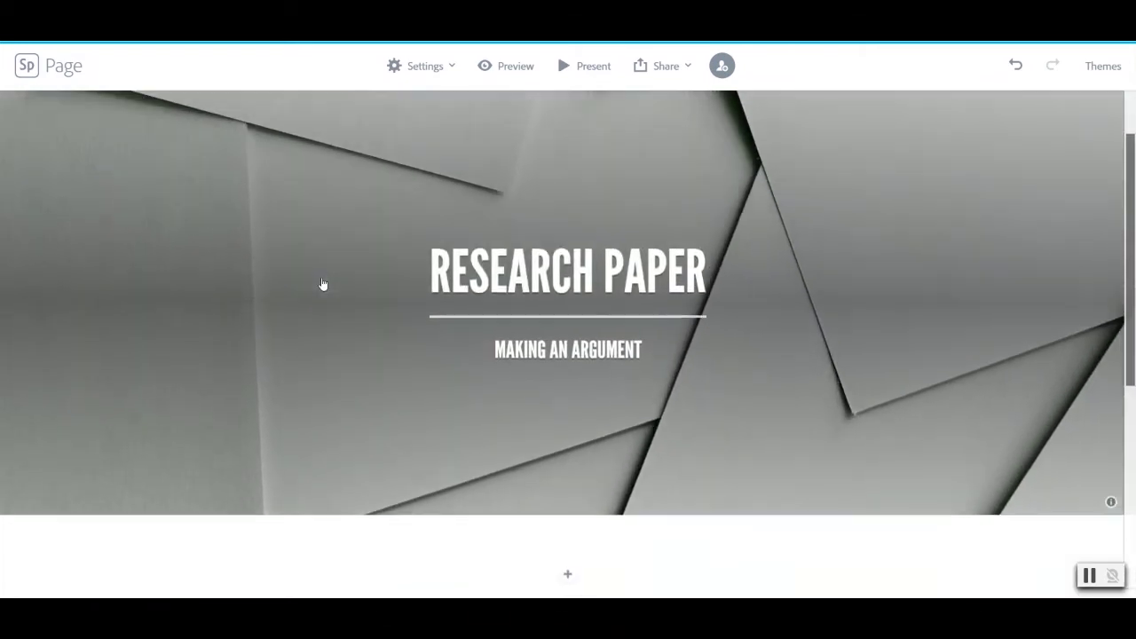
scroll(323, 284, down, 5)
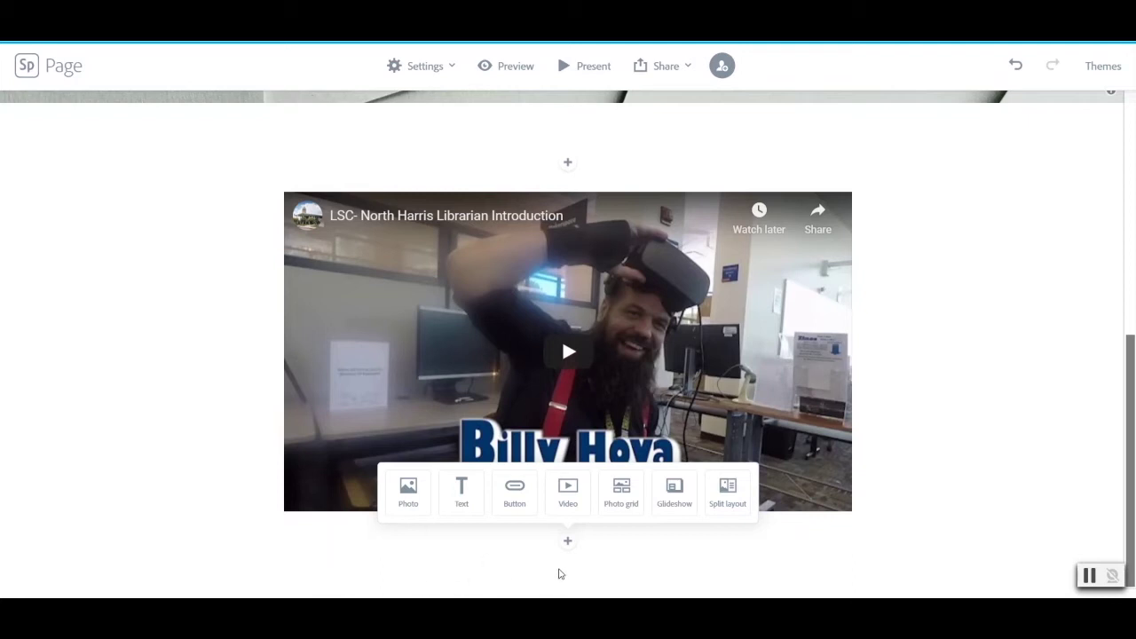
Add a text block below the video with the H1 heading 'THE ASSIGNMENT'
click(569, 543)
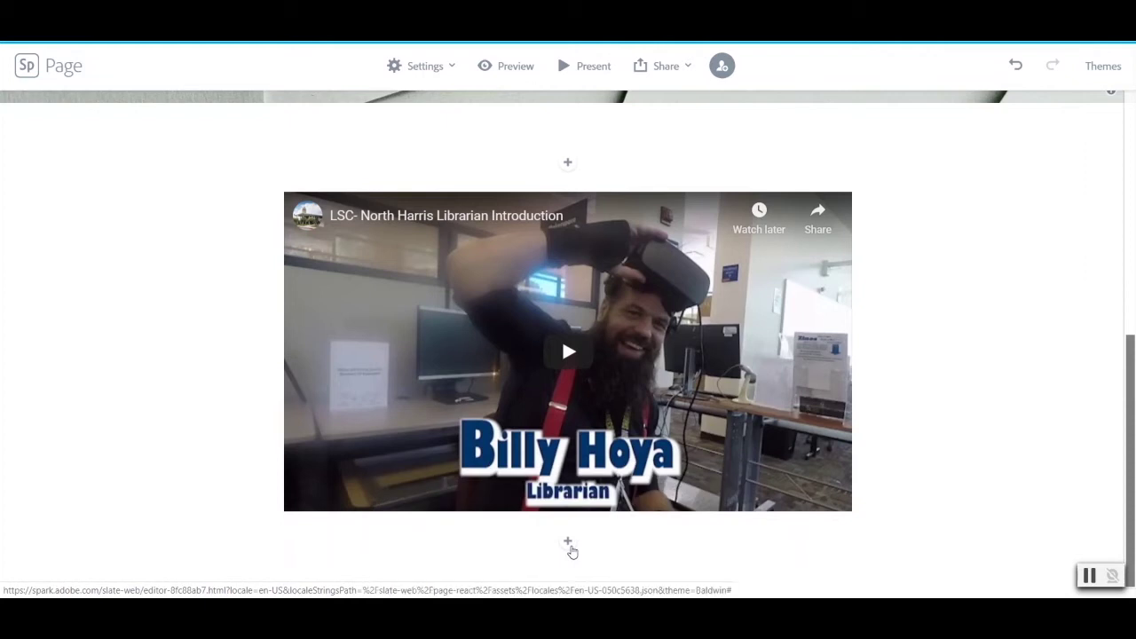
click(569, 545)
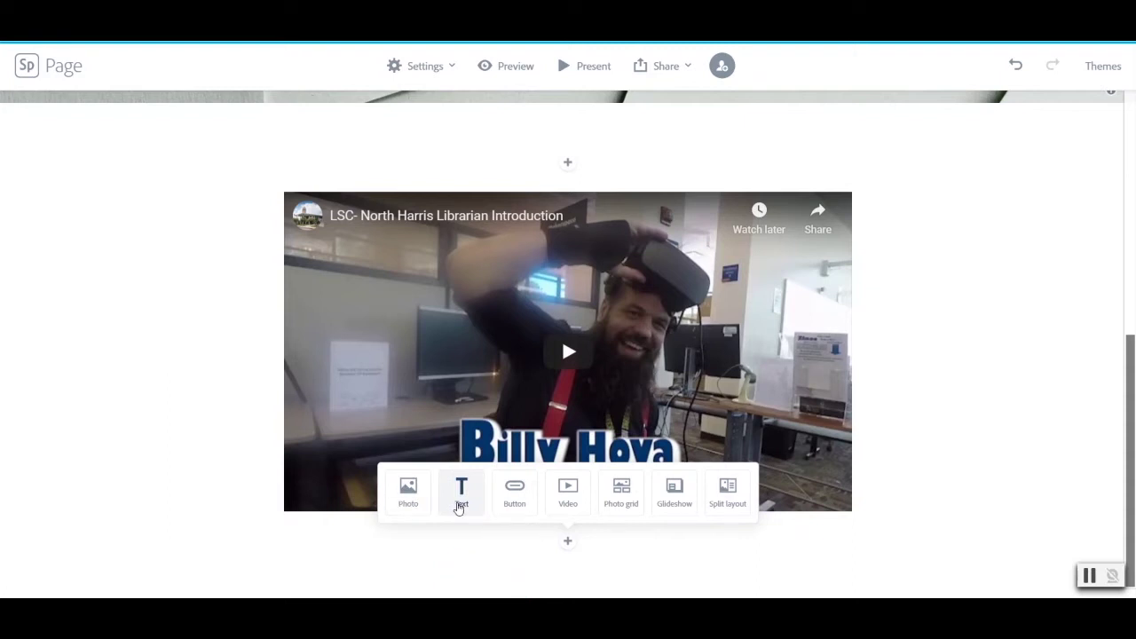
click(459, 505)
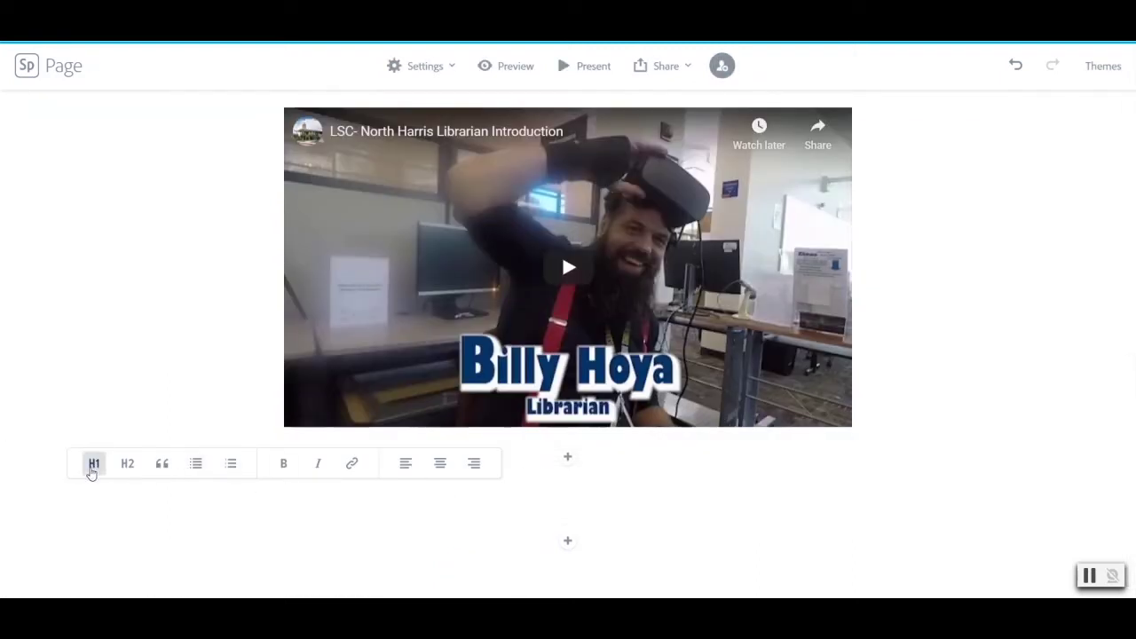
click(93, 465)
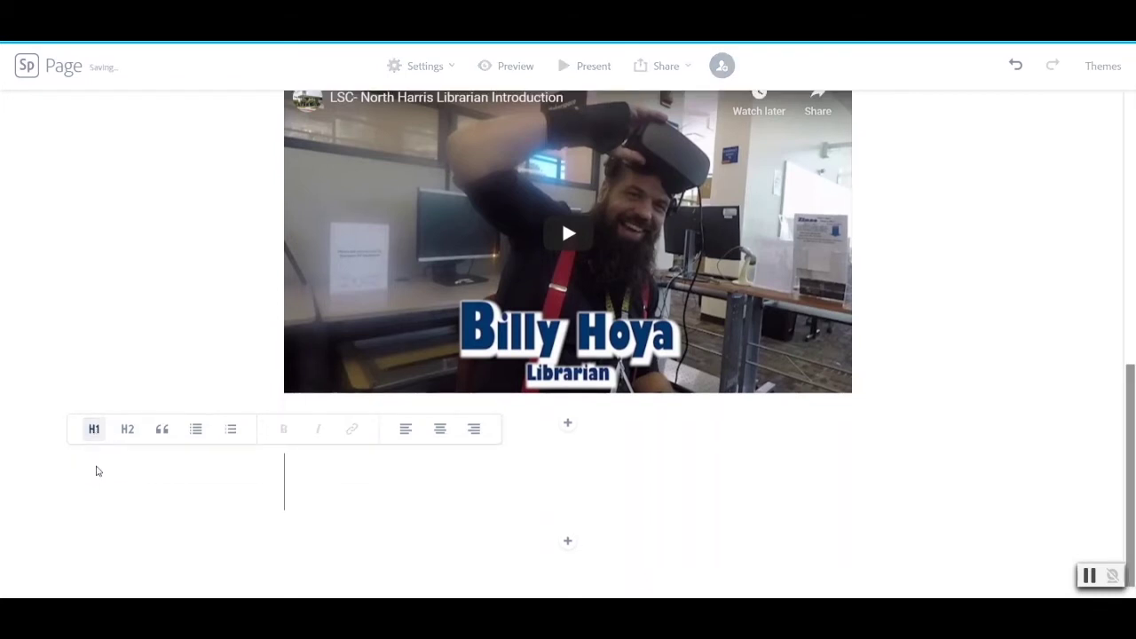
text(TH)
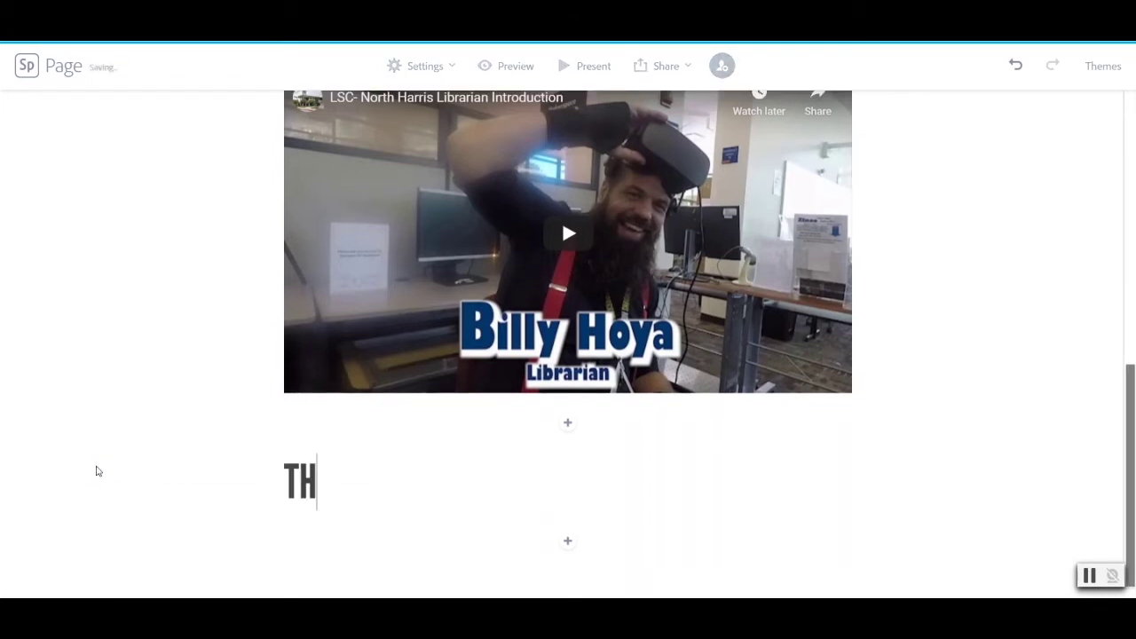
text(E ASSIGNMENT)
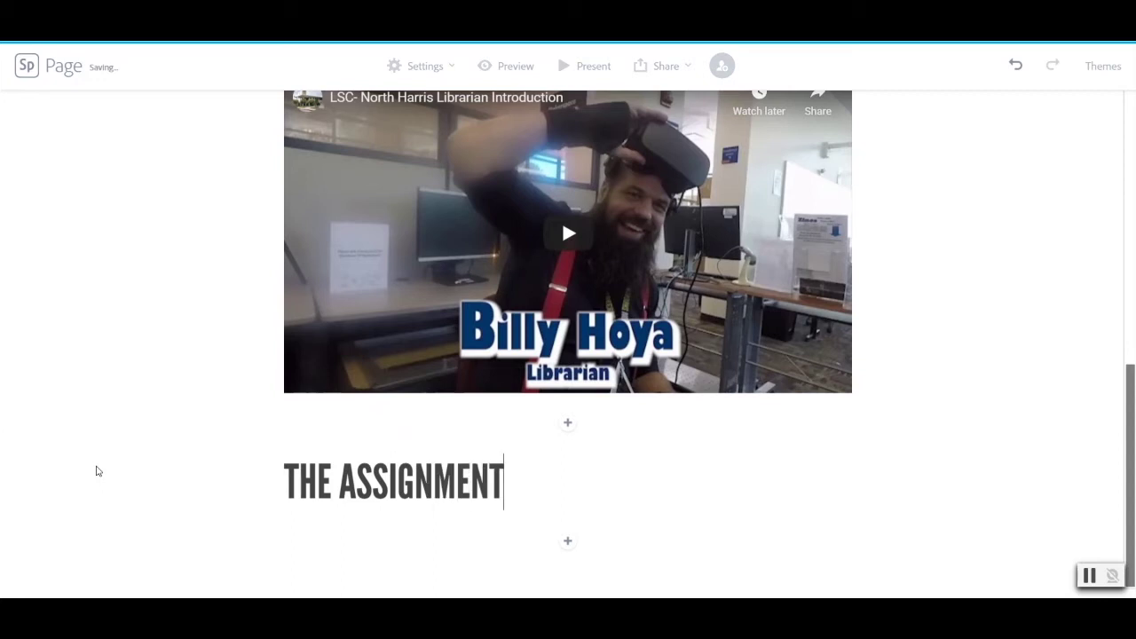
key(Return)
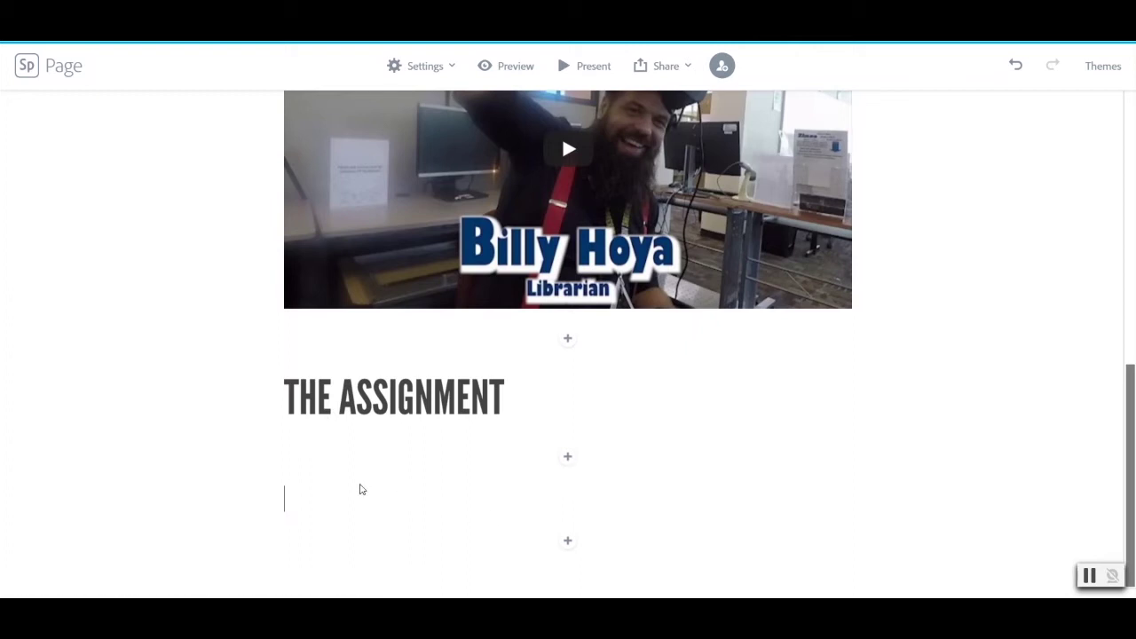
Write 'The research paper will be about making an argument with sources.', fixing the 'na' typo
text(The)
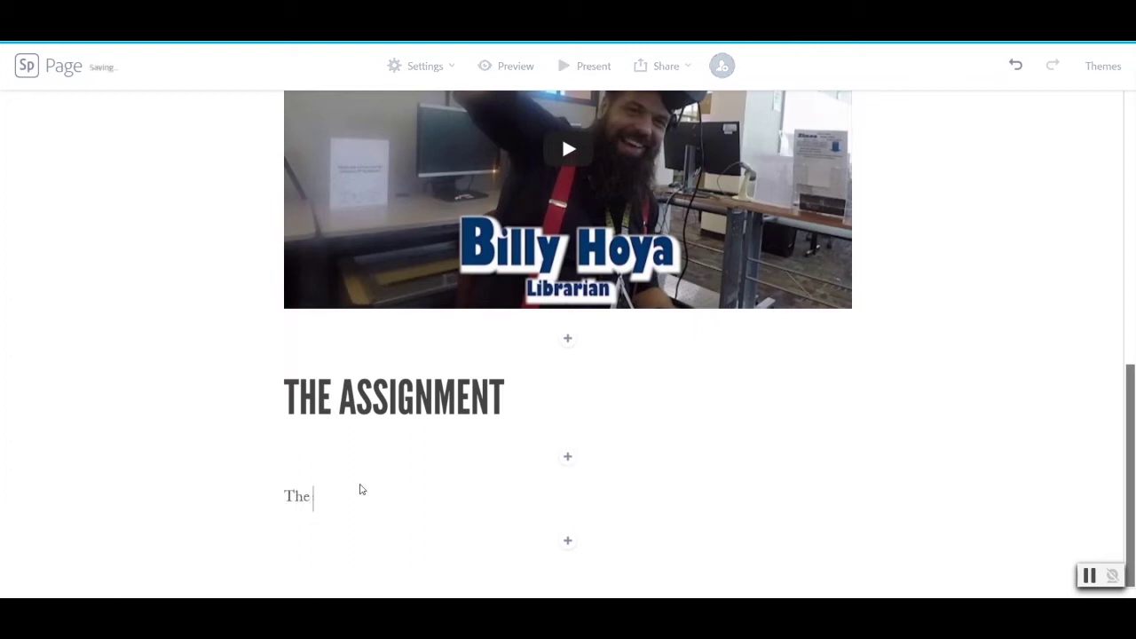
text( rese)
text(ear)
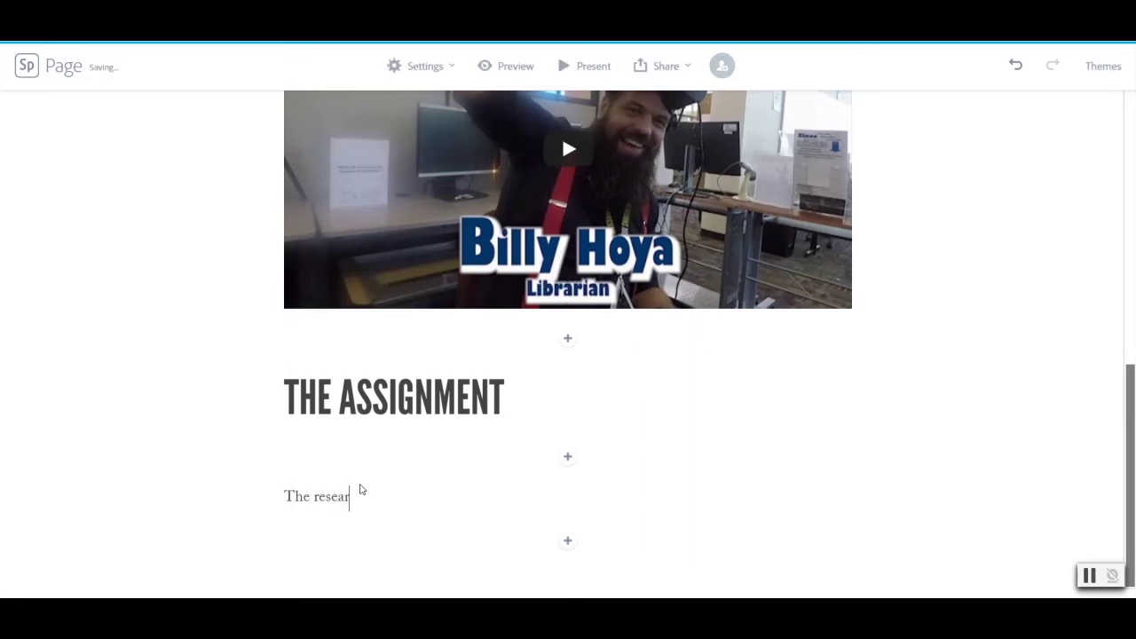
text(ch paper )
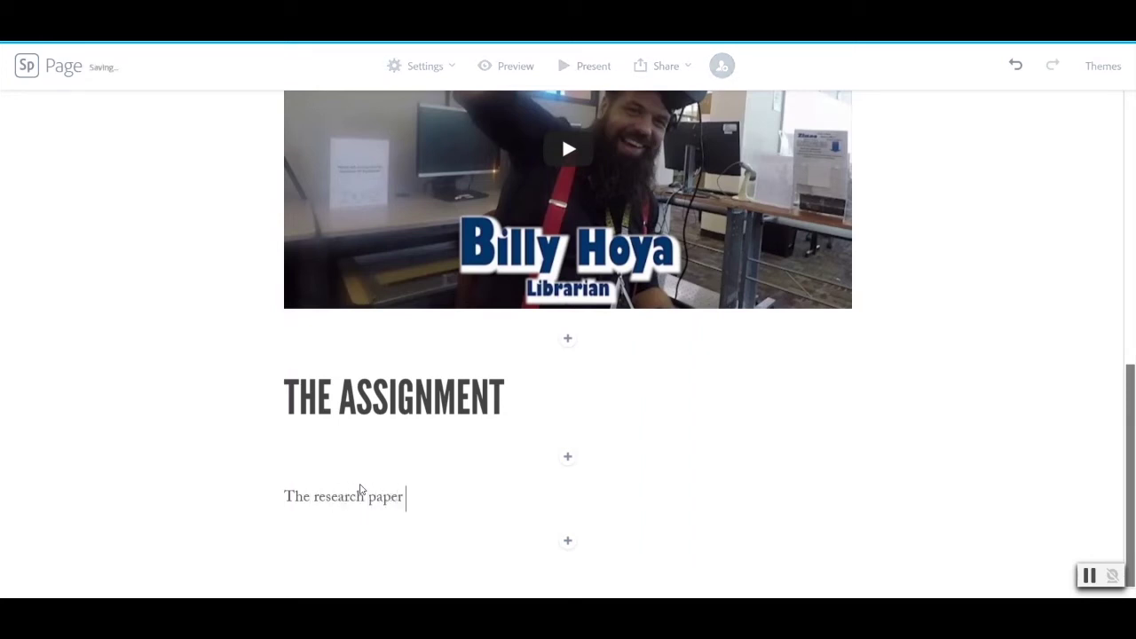
text(will be about making na a)
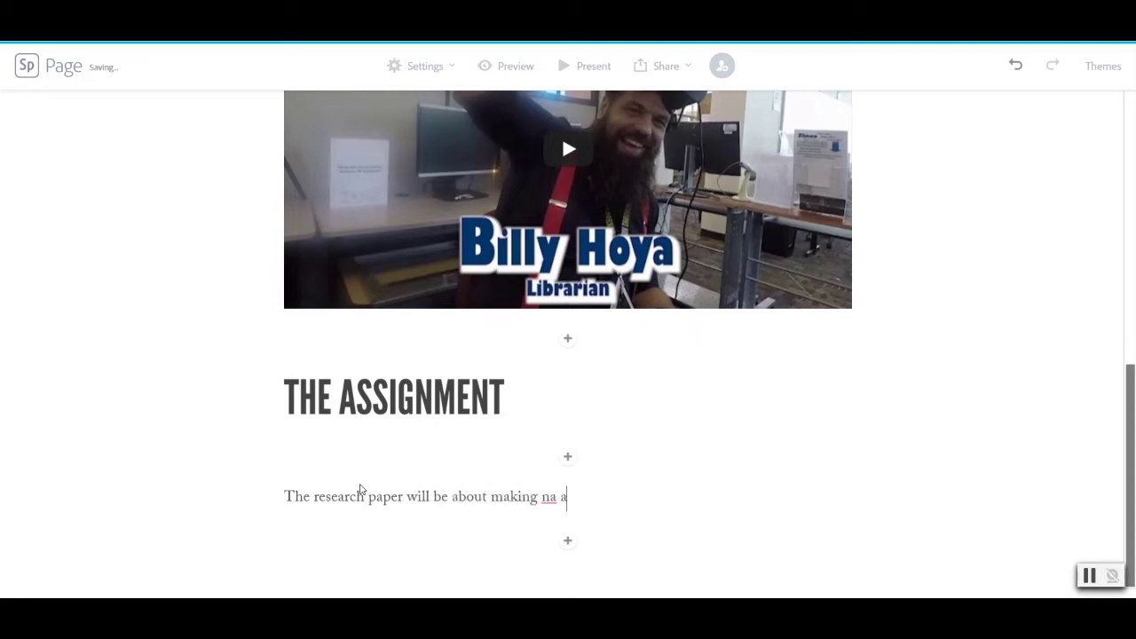
text(rgument with sources.)
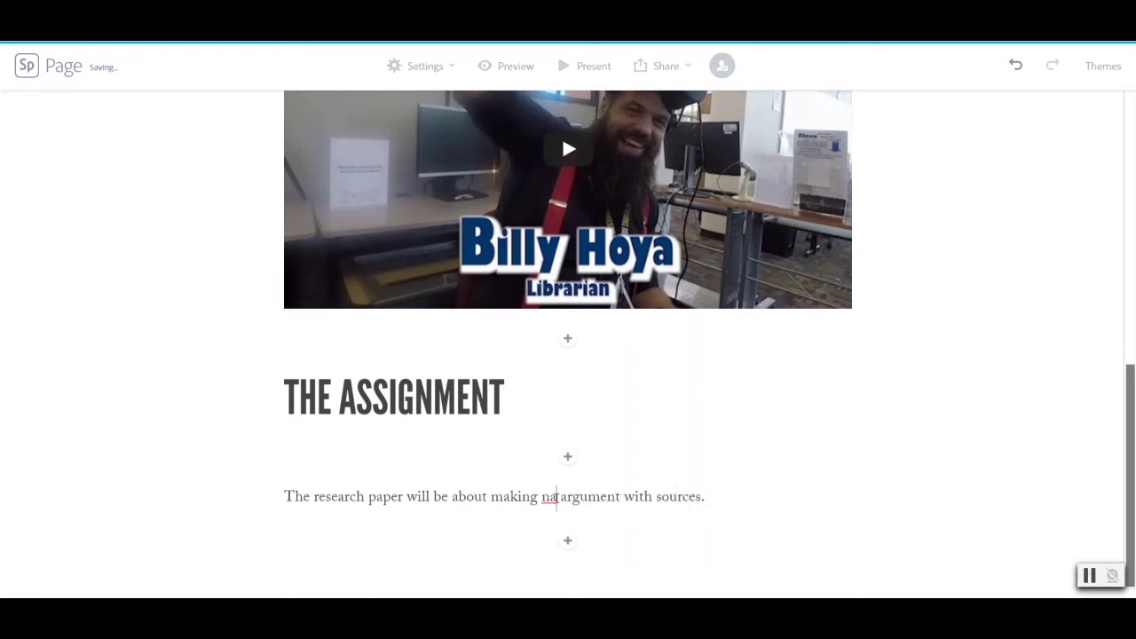
key(BackSpace)
key(BackSpace)
text(an)
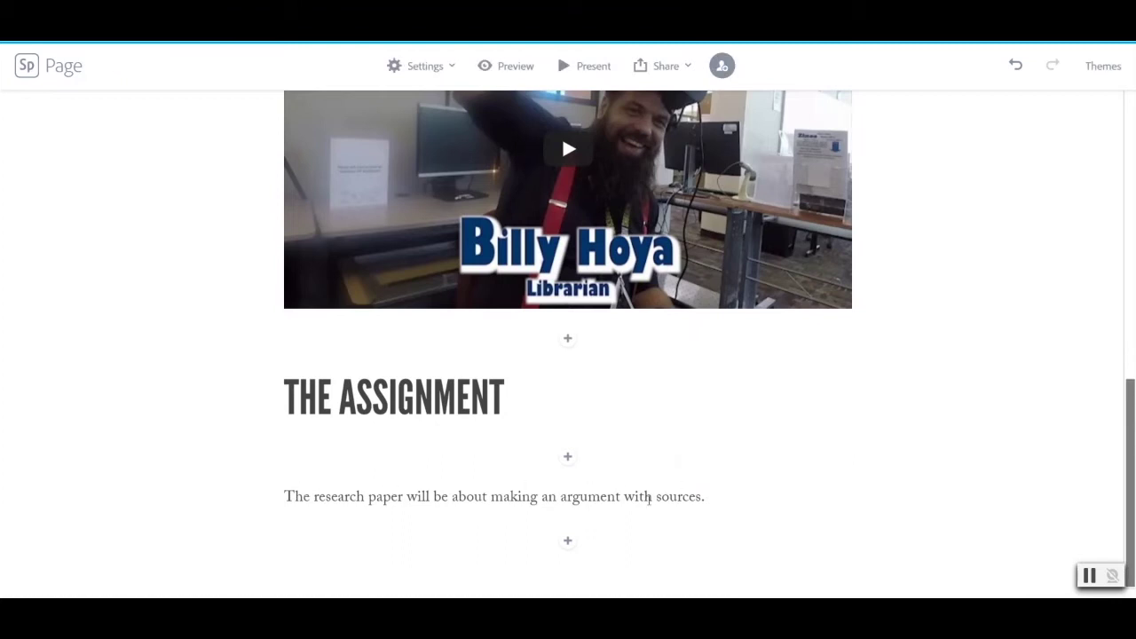
click(705, 496)
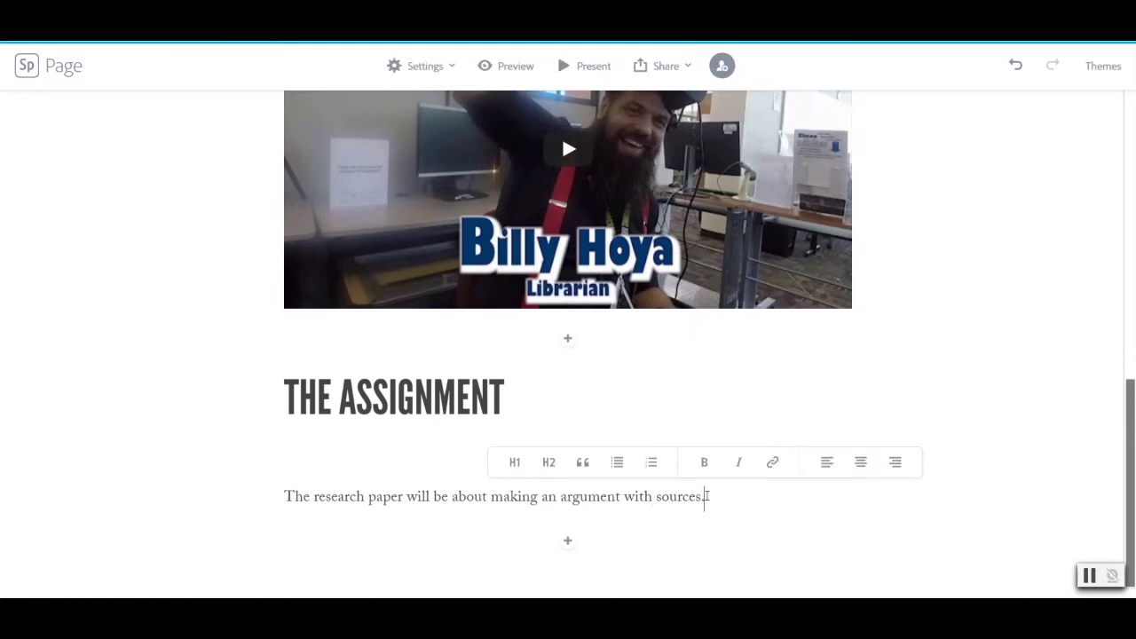
key(Return)
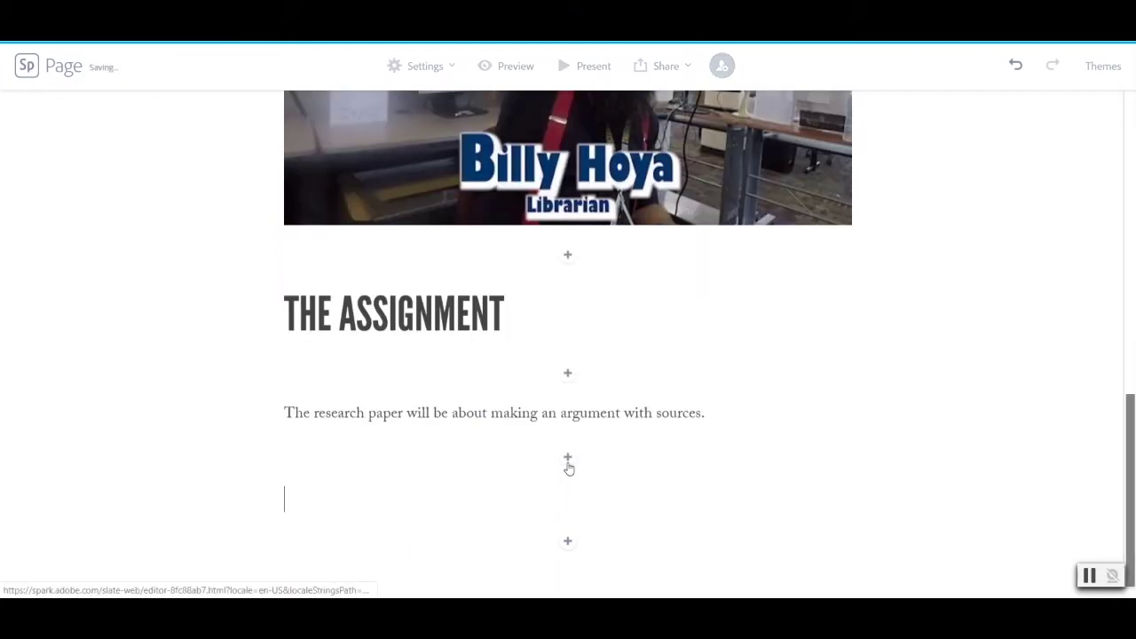
key(BackSpace)
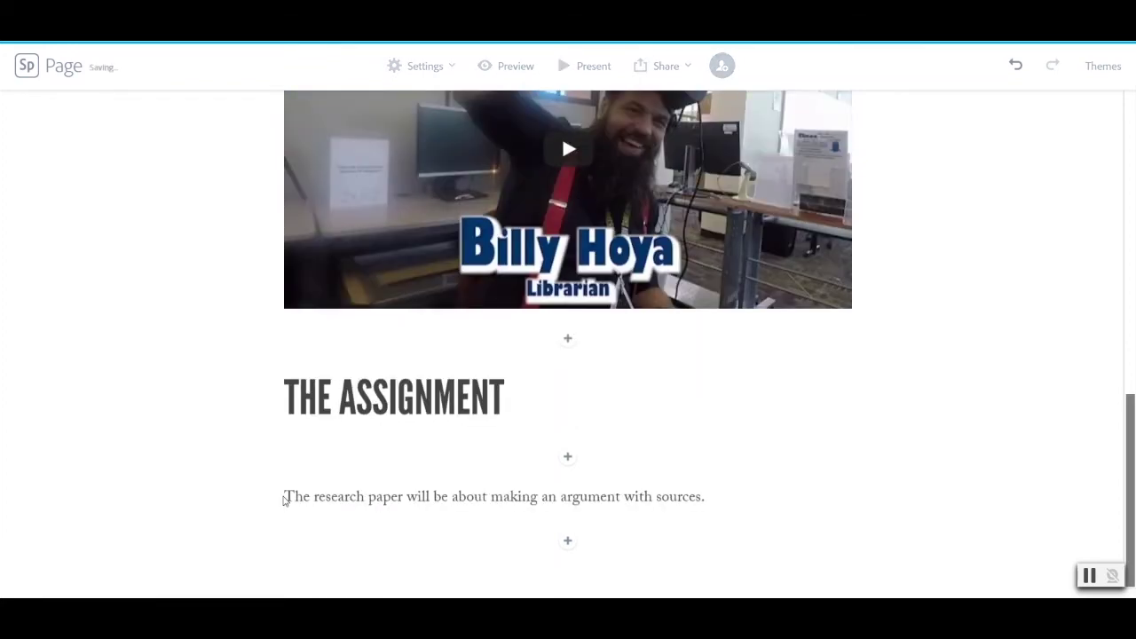
Add a second-level heading 'Learning Outcomes' below the assignment paragraph
click(567, 540)
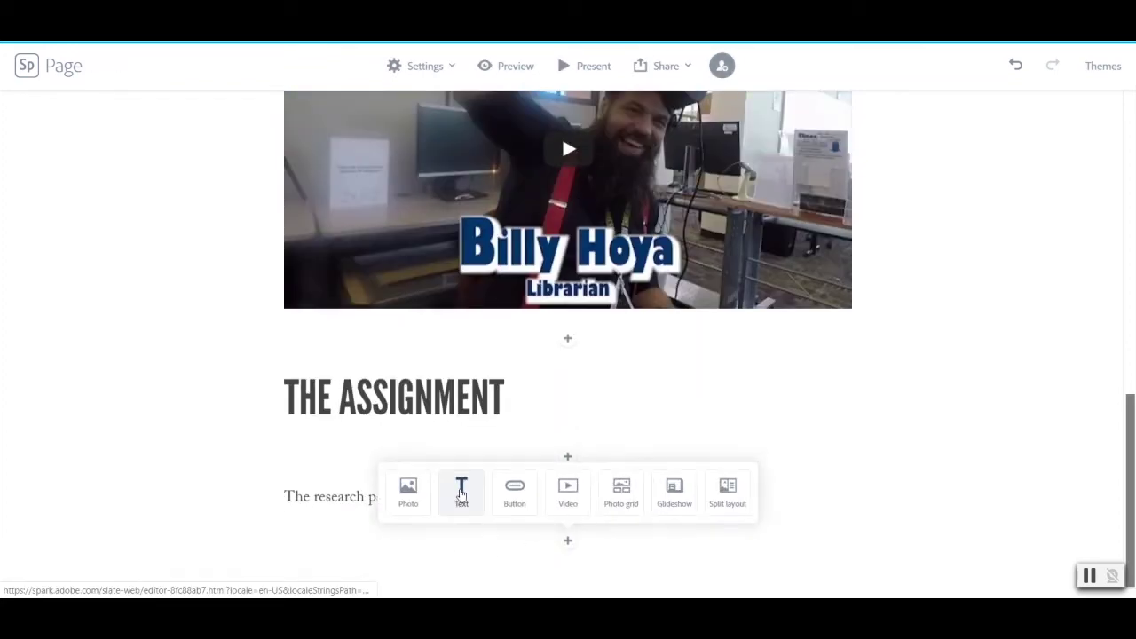
click(461, 490)
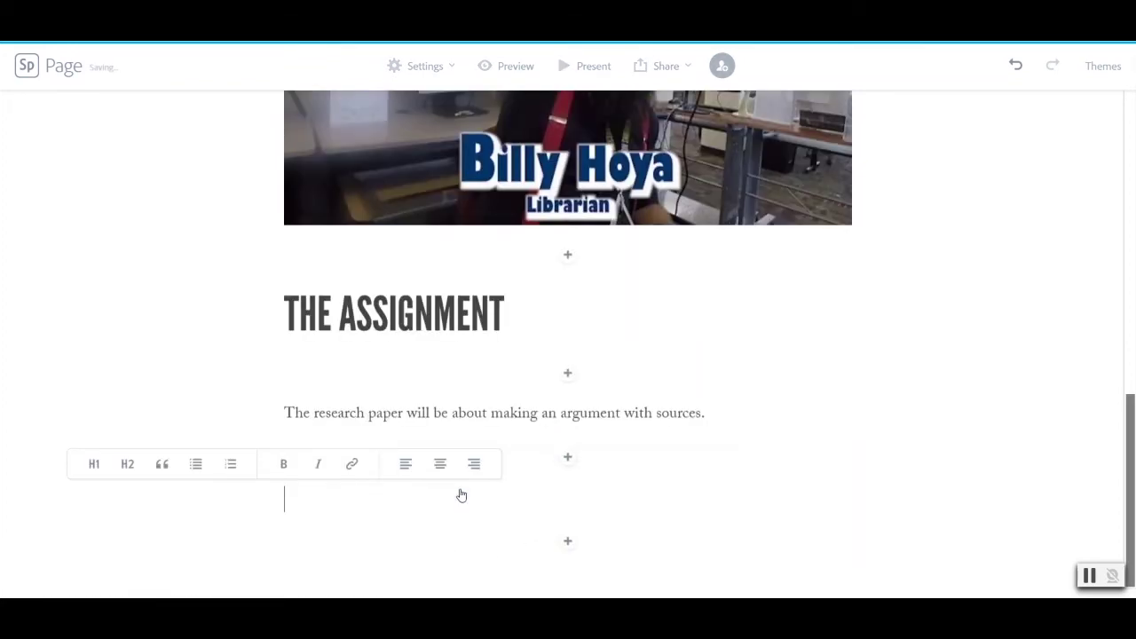
click(125, 467)
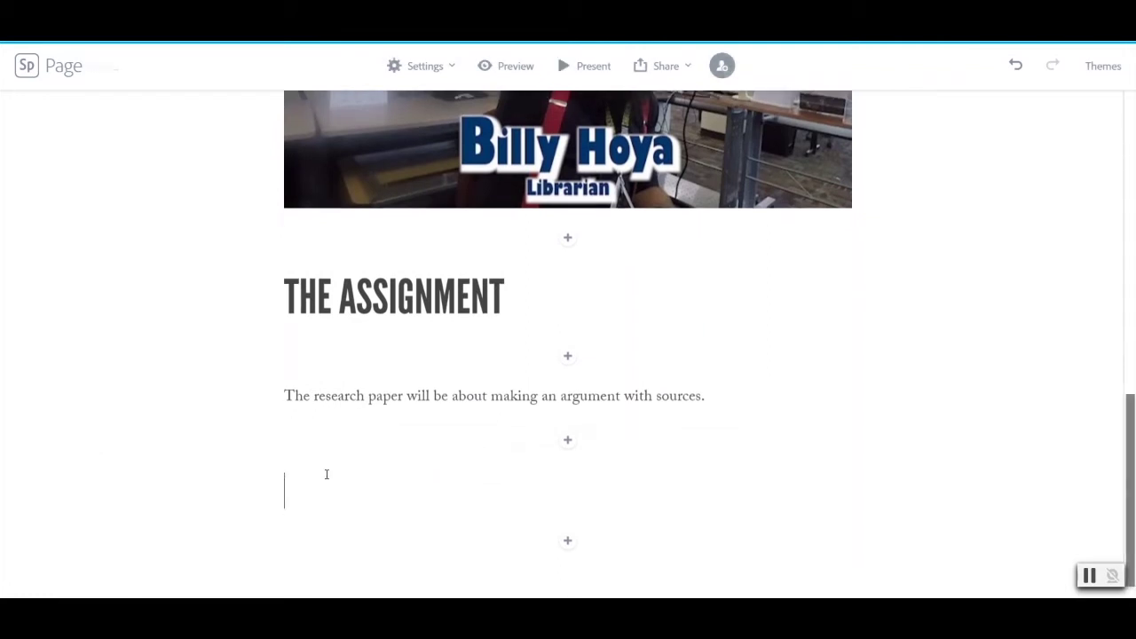
text(Learning Outcomes)
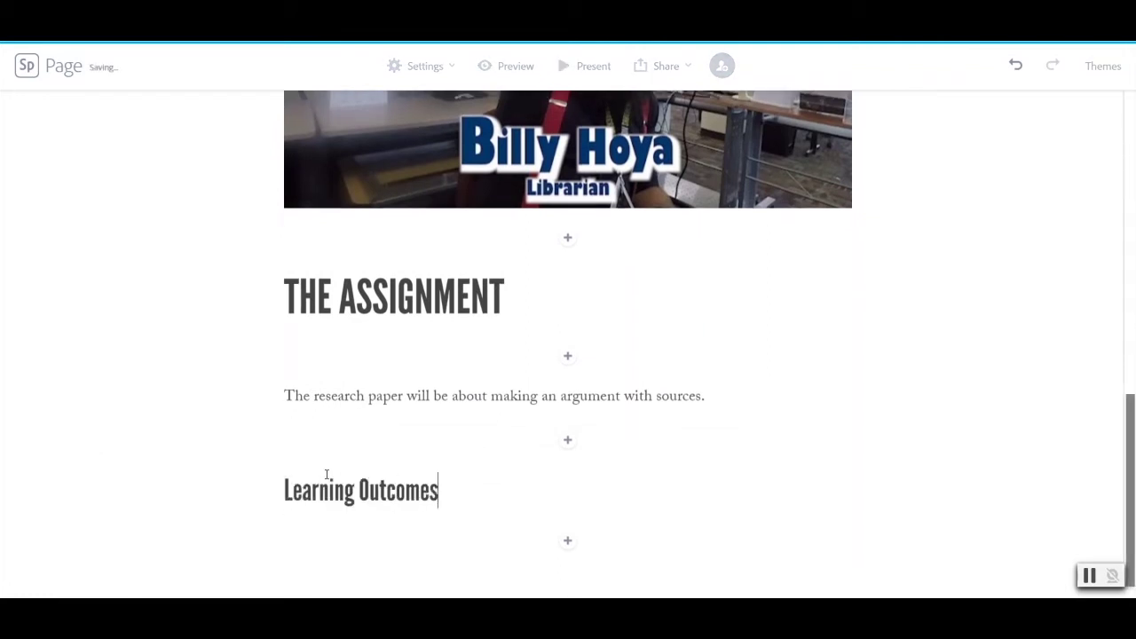
key(Return)
Type 'To learn about arguments.' beneath it, correcting the misspelled word from the spelling suggestions
text(To lea)
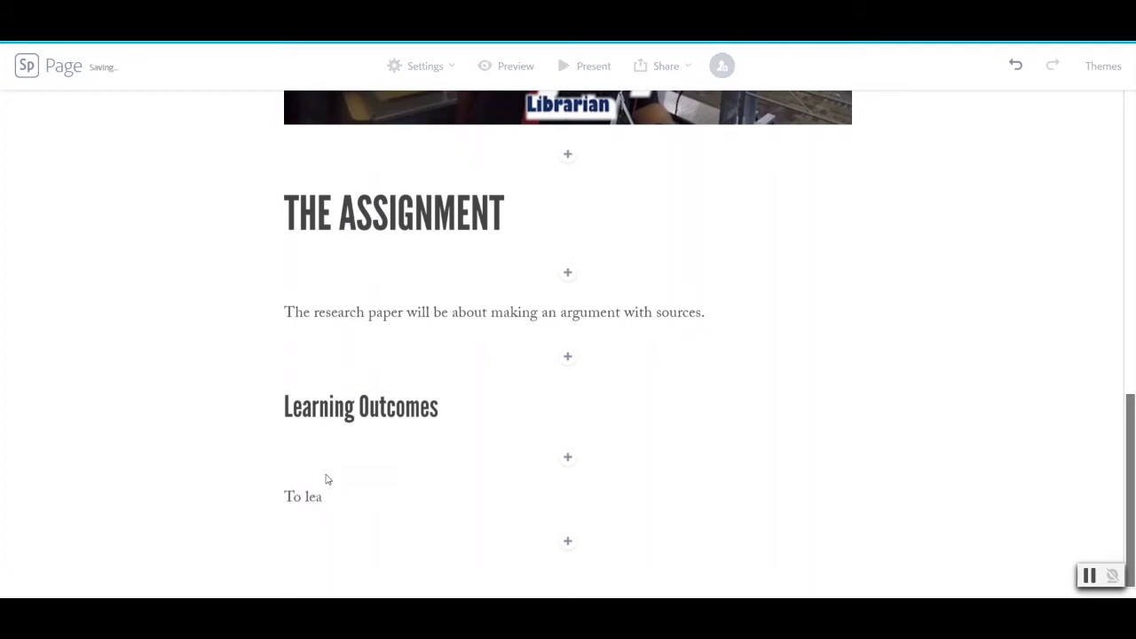
text(rn about)
text( arguemtn)
text(ent)
right_click(426, 497)
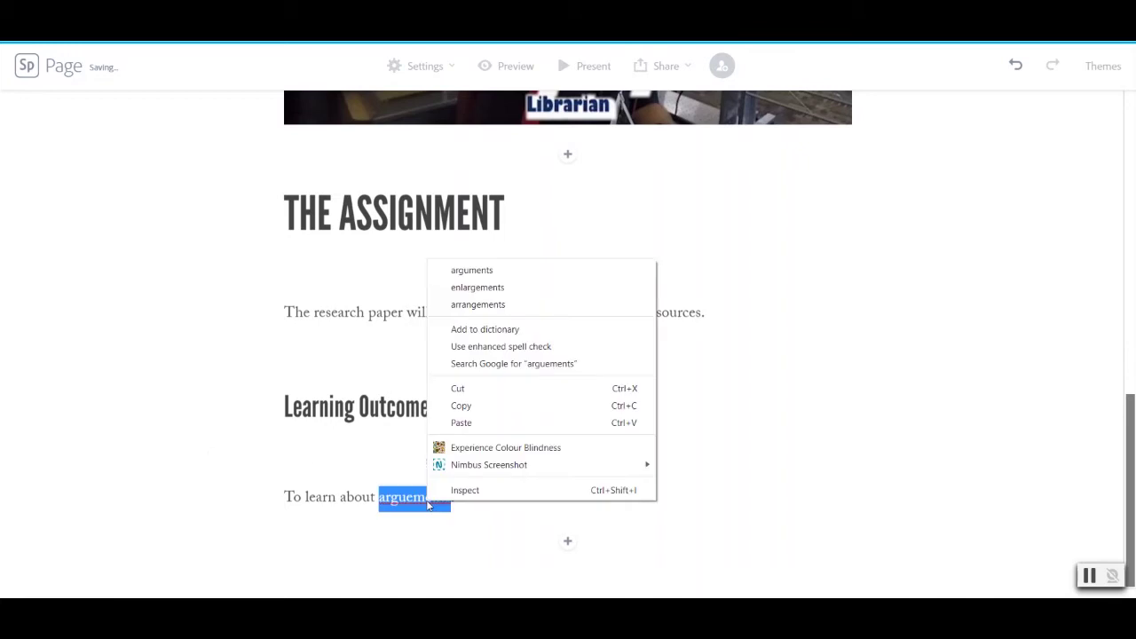
key(Escape)
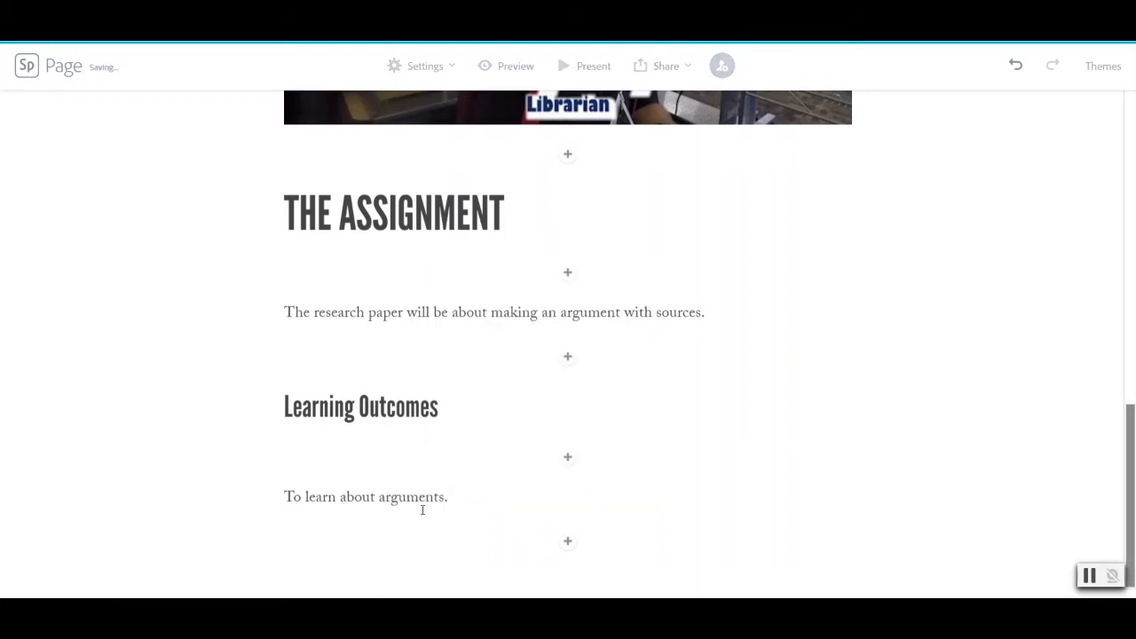
click(453, 500)
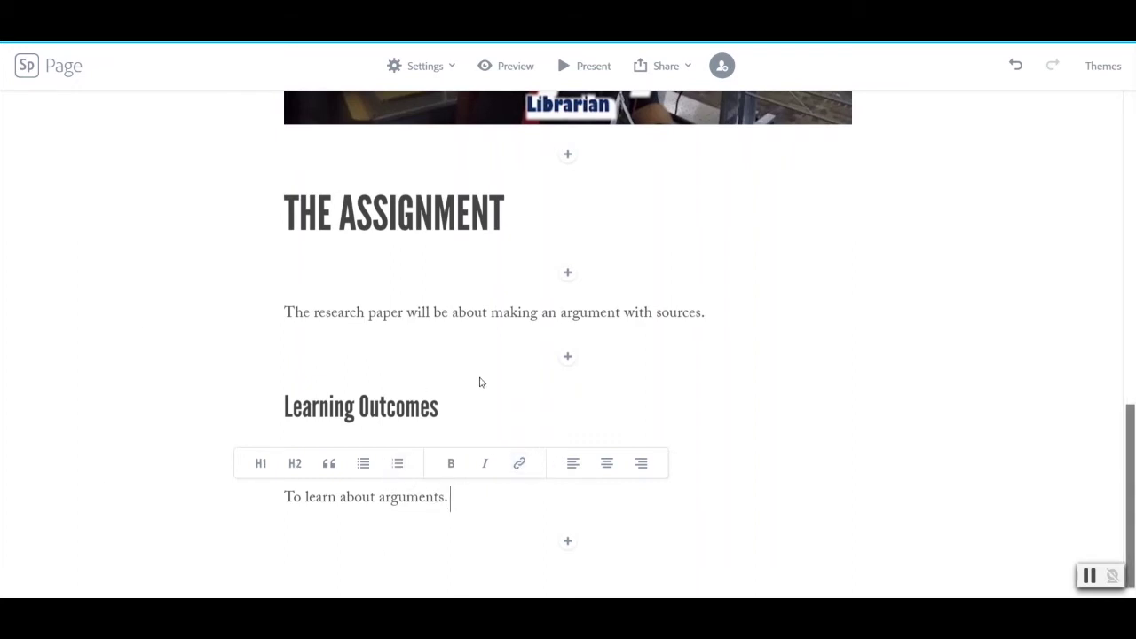
Try quote, bulleted list, numbered list and bold styles on the sentence, reverting each one
key(shift+Left)
key(shift+Left)
key(shift+Left)
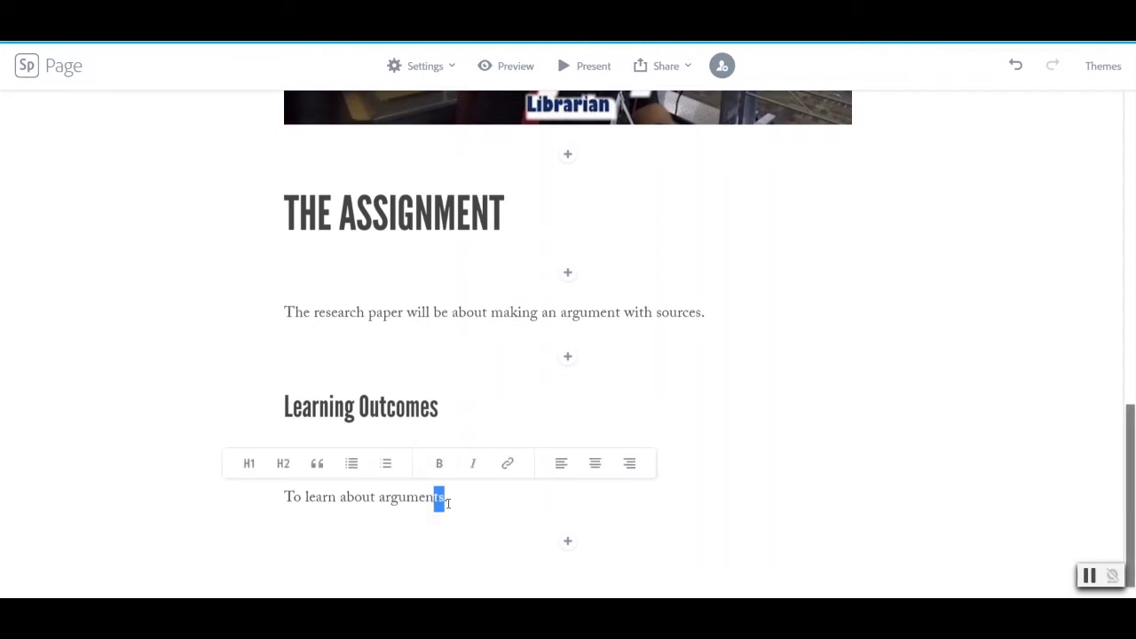
drag(461, 500, 278, 499)
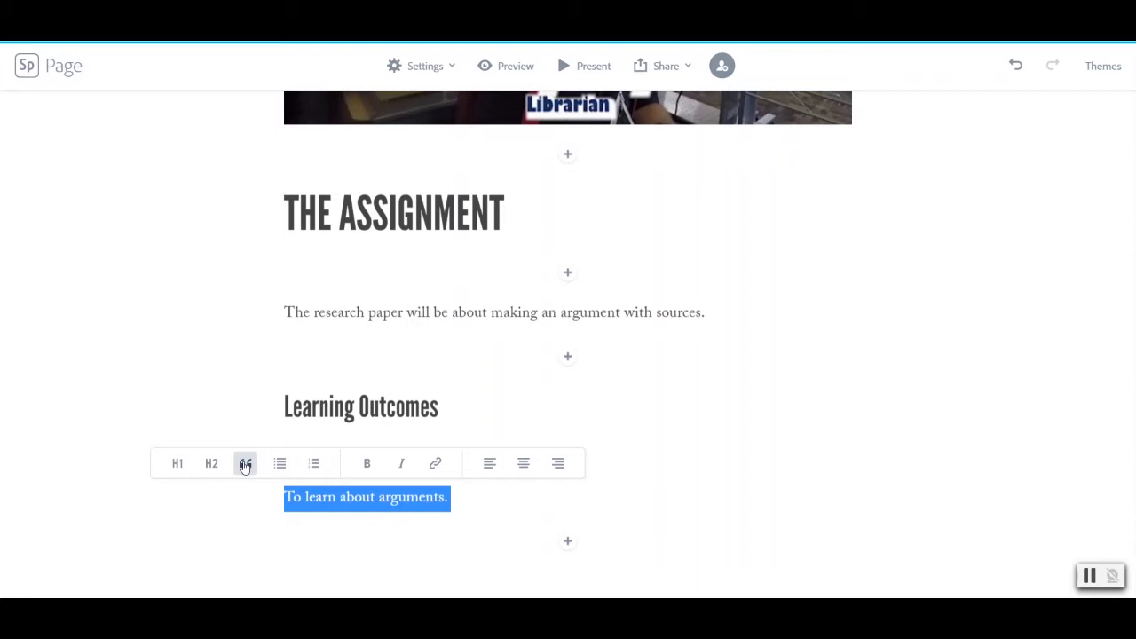
click(245, 463)
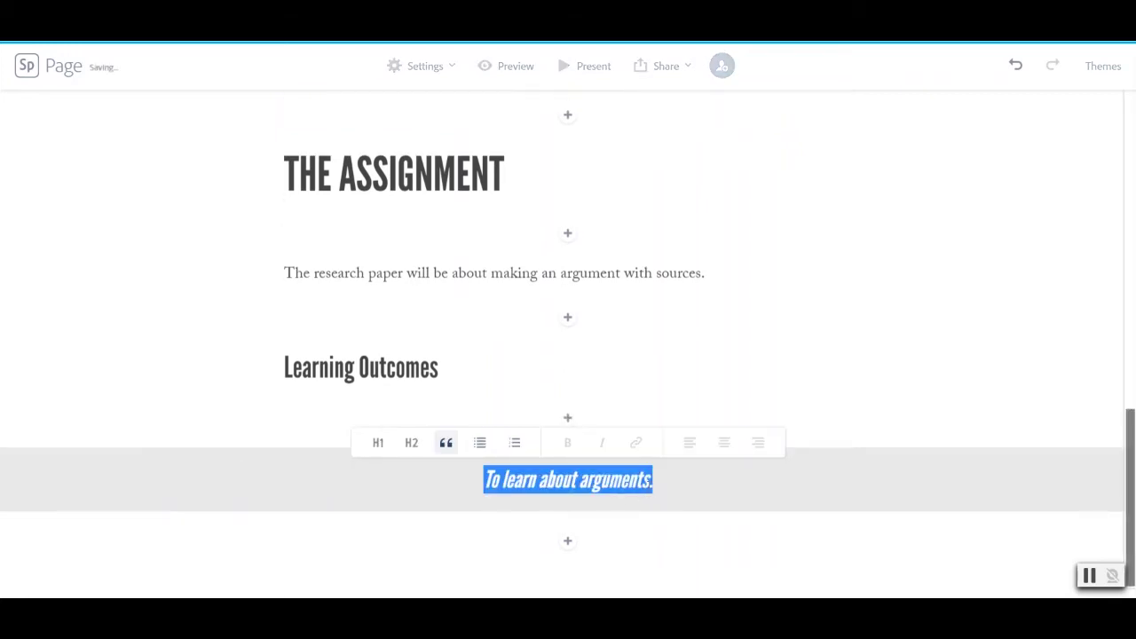
click(447, 453)
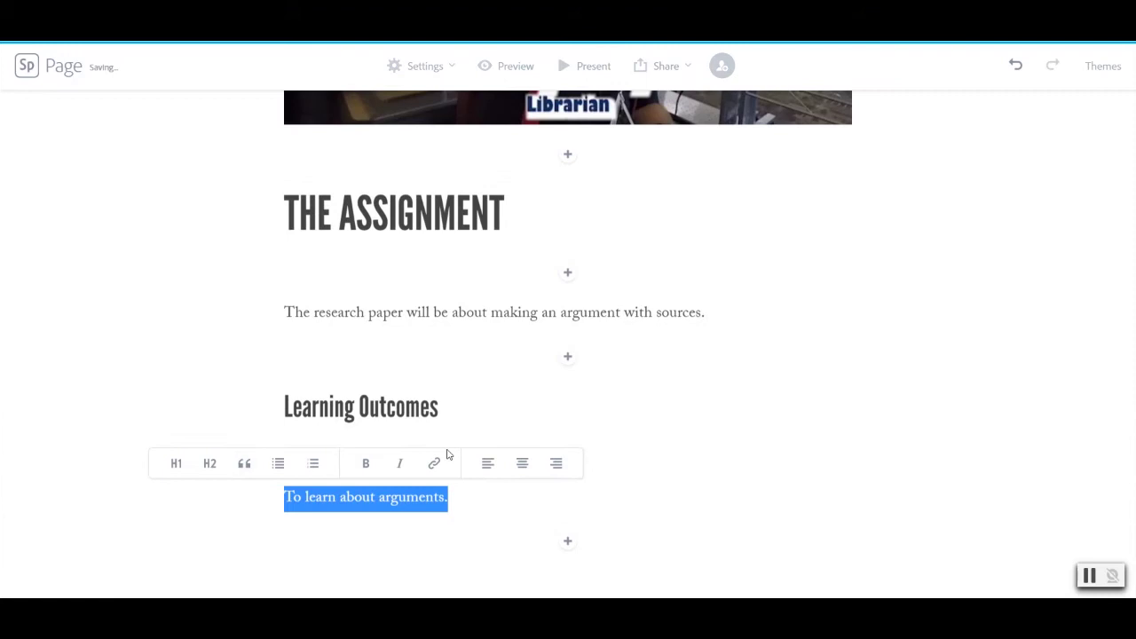
click(276, 467)
click(340, 465)
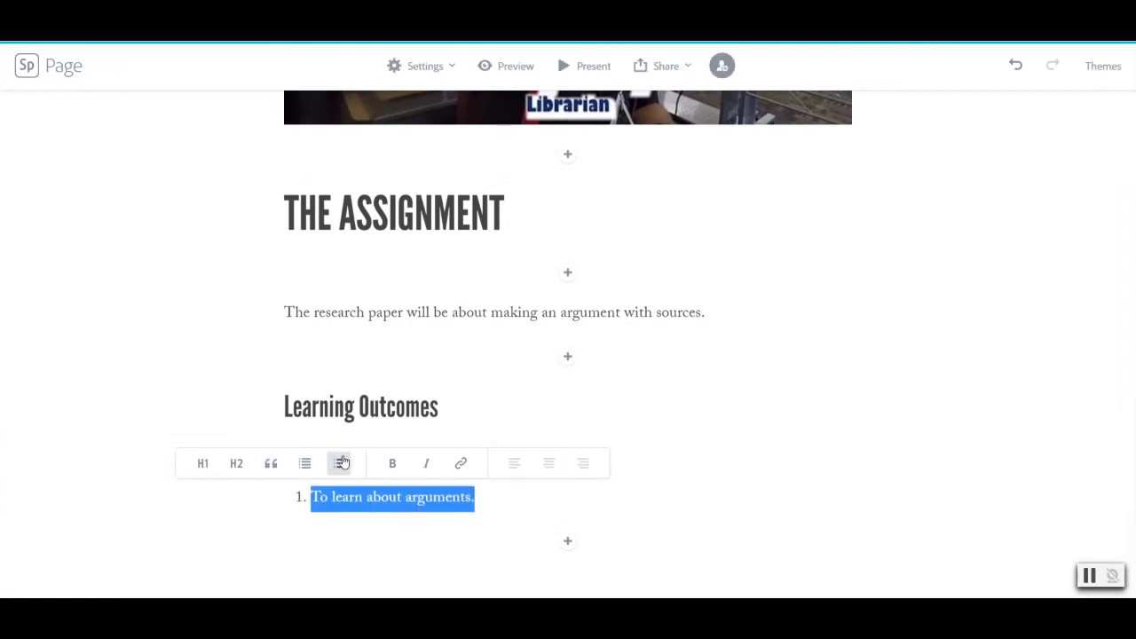
click(342, 464)
click(364, 464)
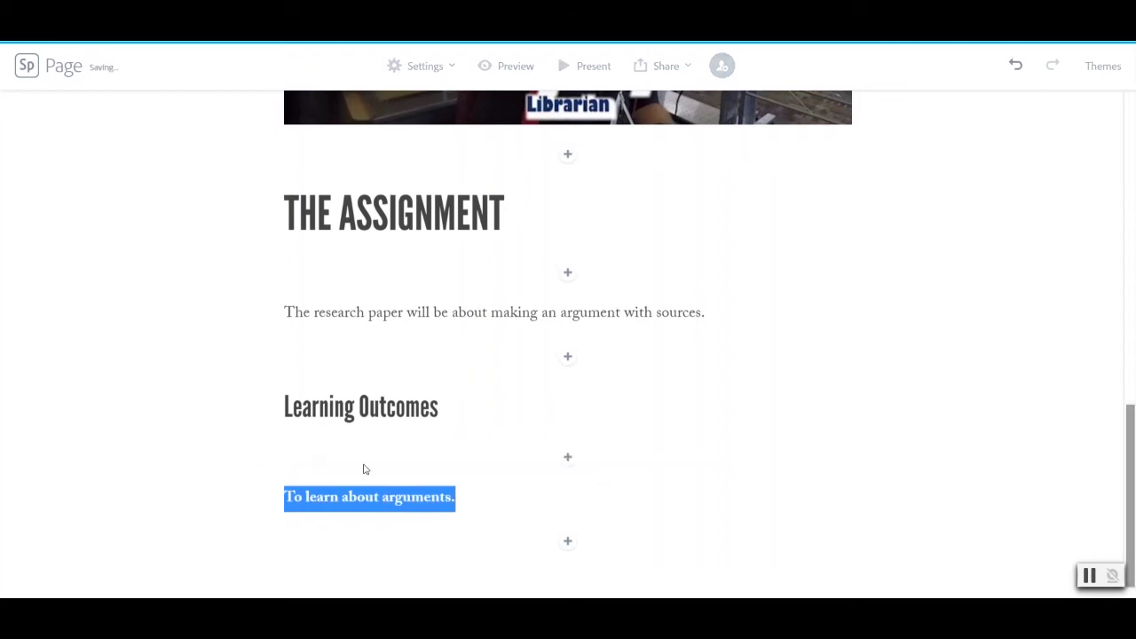
click(379, 497)
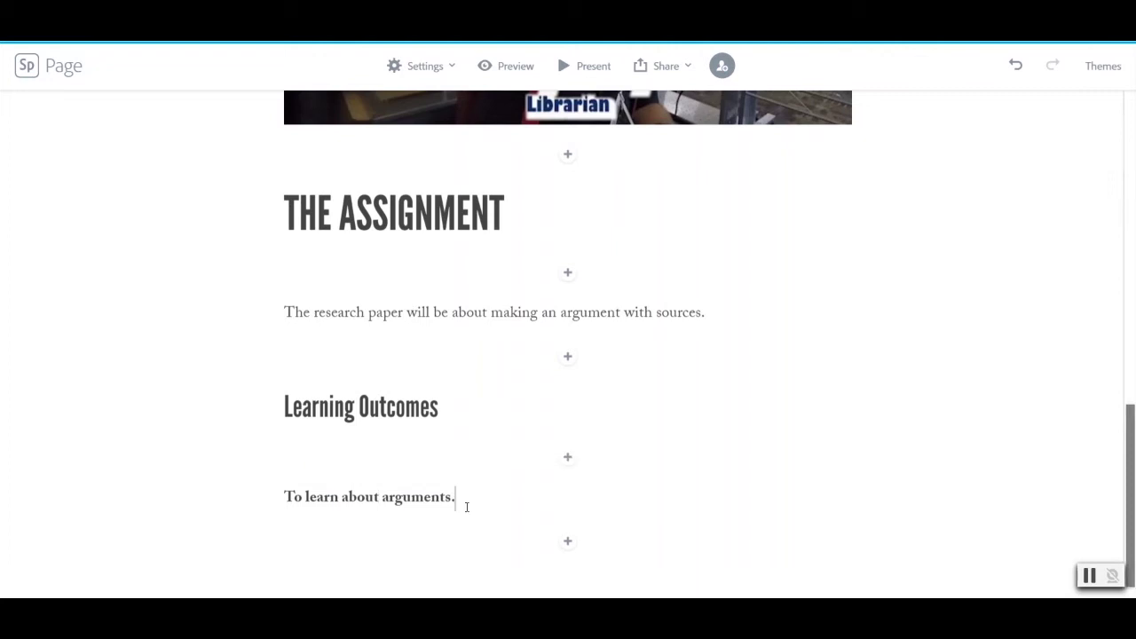
drag(457, 497, 283, 497)
key(ctrl+b)
click(399, 464)
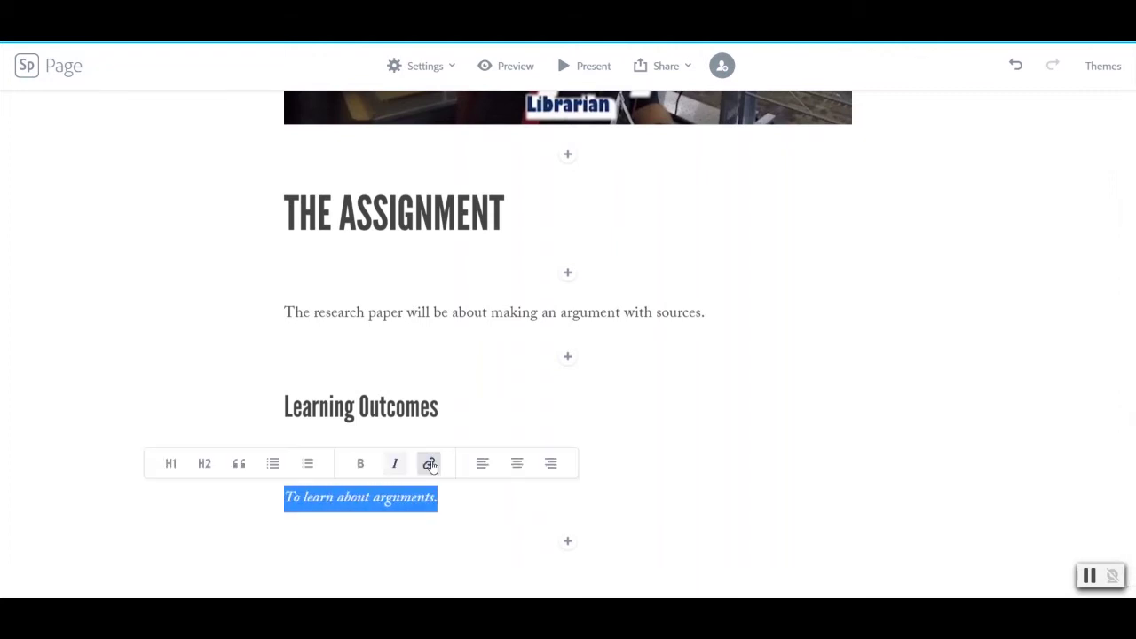
click(429, 464)
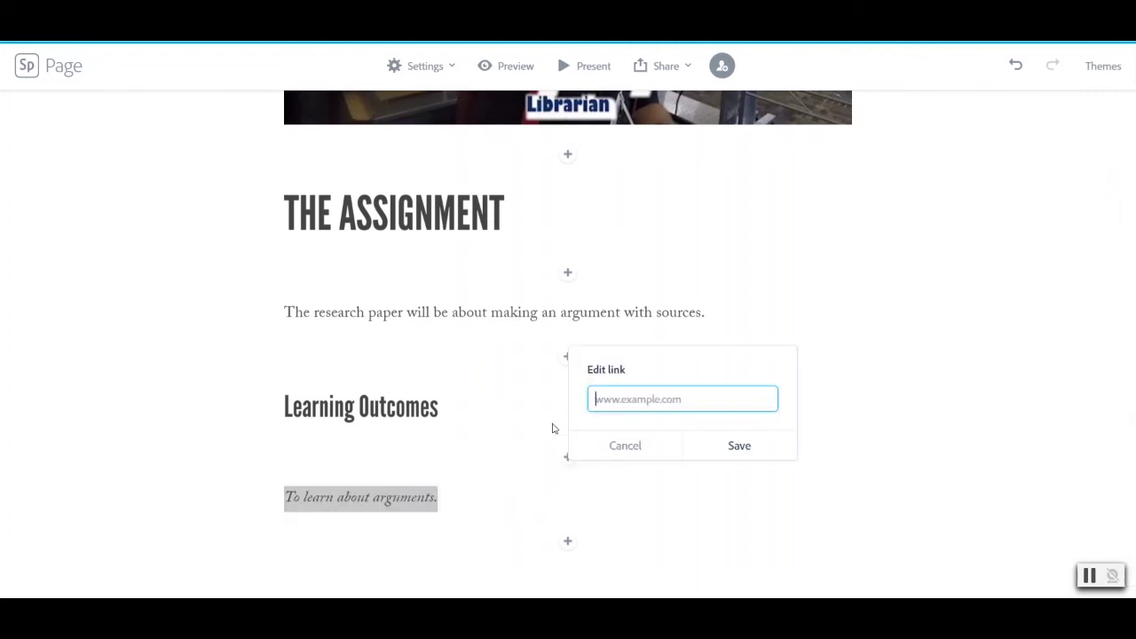
text(www.lonestar.edu)
click(736, 447)
click(569, 543)
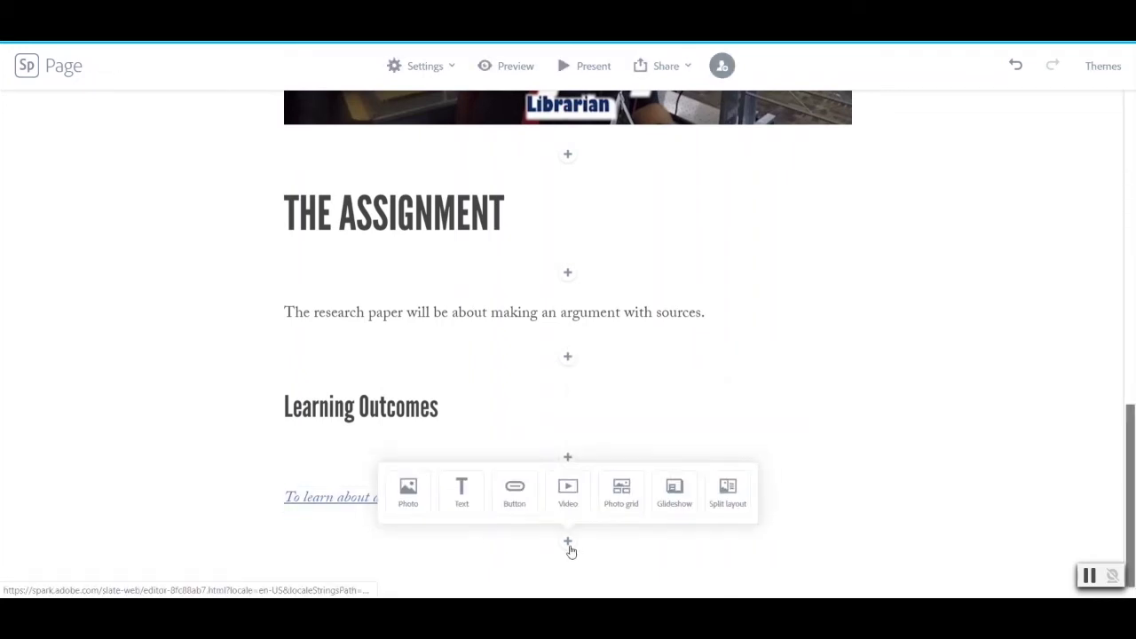
click(689, 557)
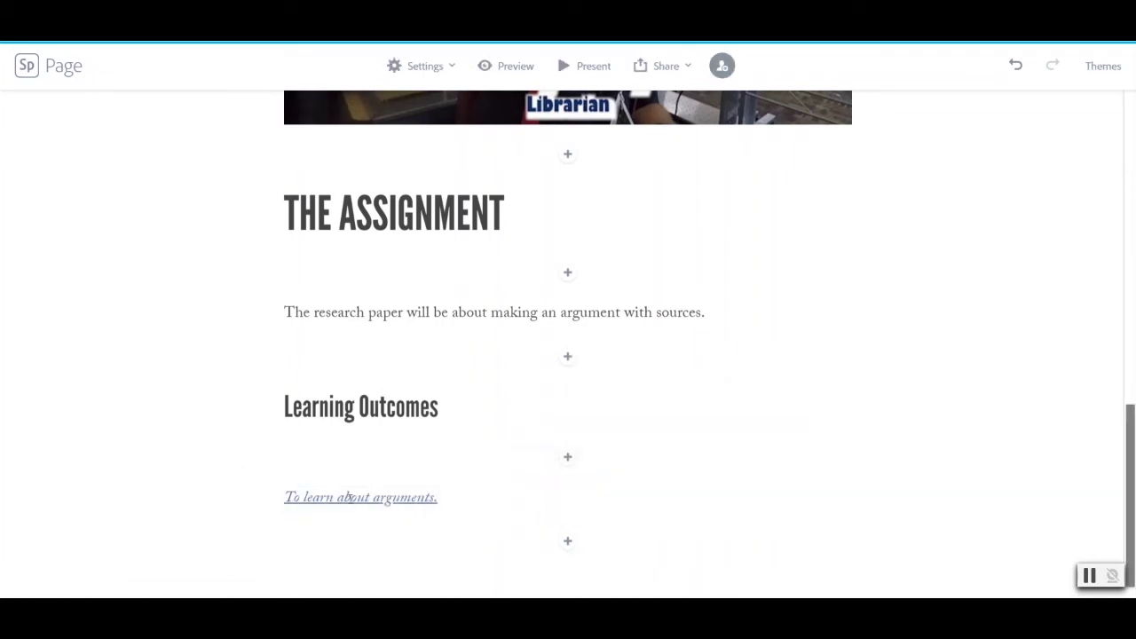
click(570, 540)
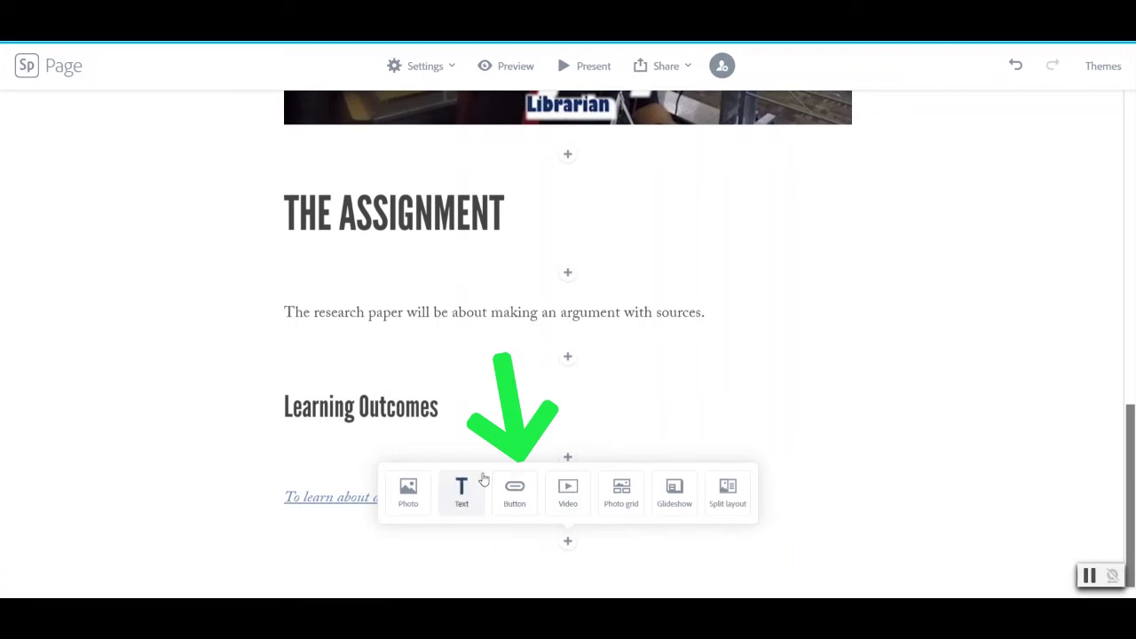
click(515, 495)
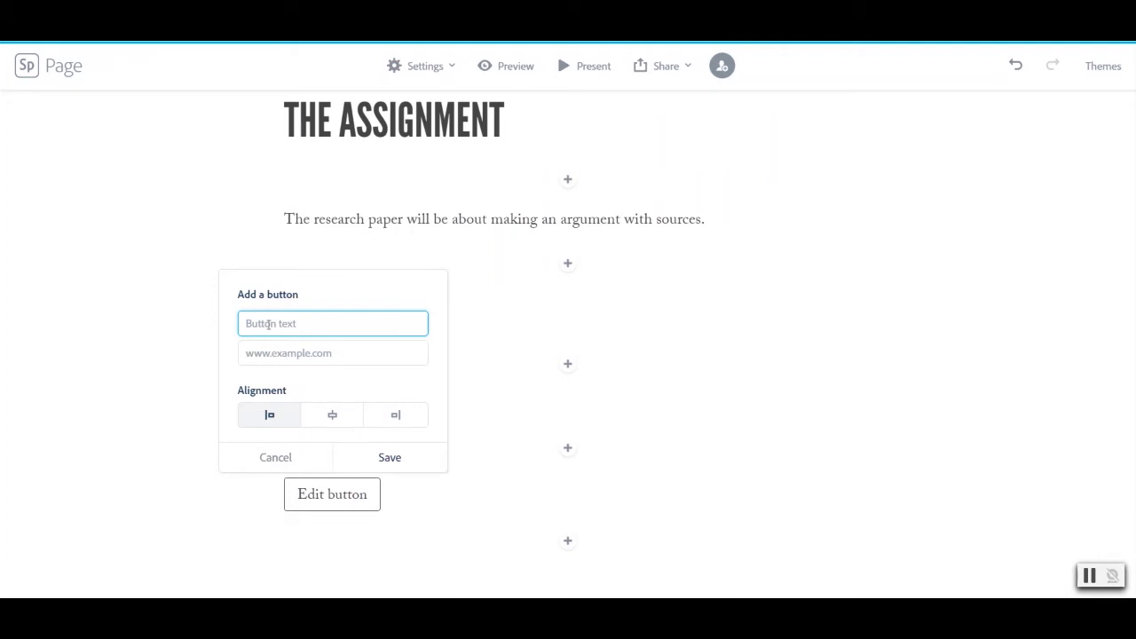
text(CL)
text(ick here to see the course clae)
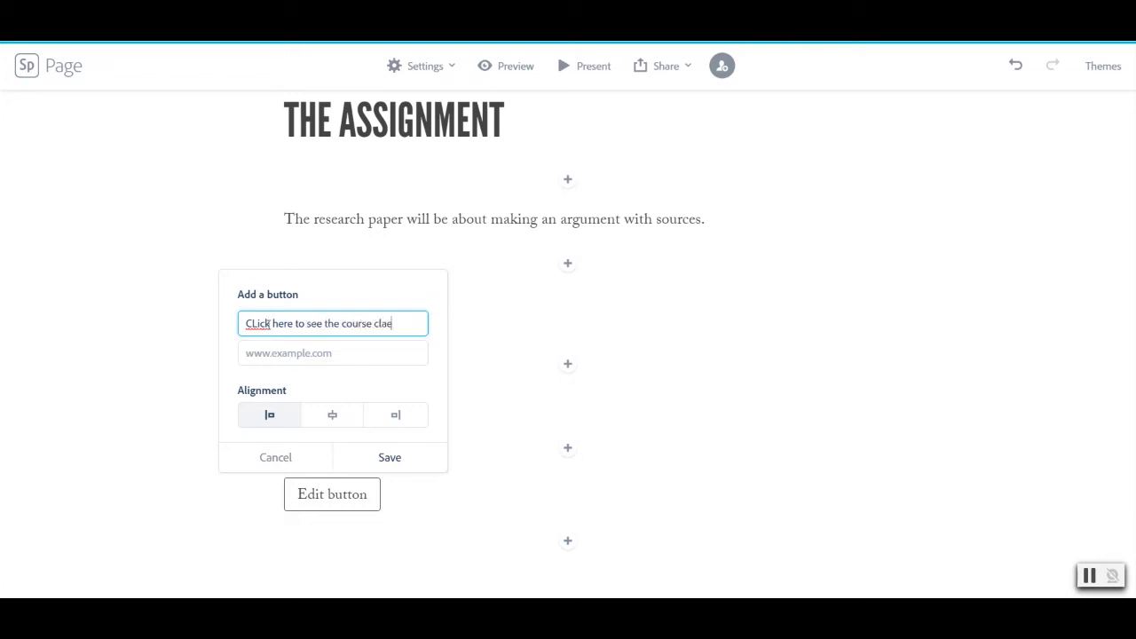
text(ndar for due)
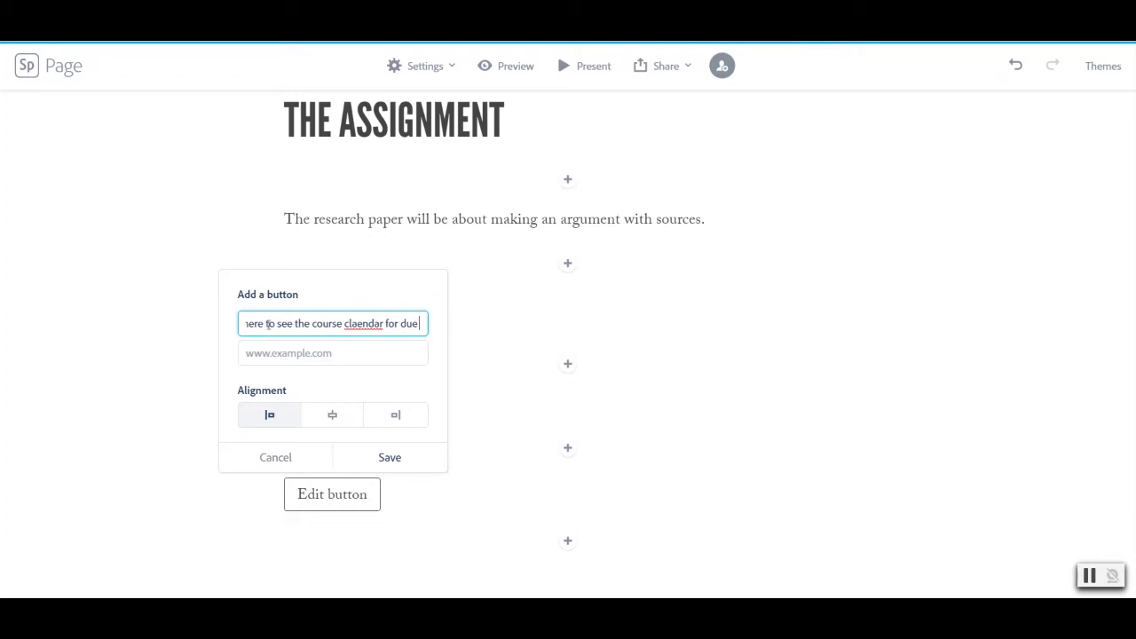
text( dates)
right_click(338, 323)
click(350, 341)
click(302, 353)
text(www.lonest)
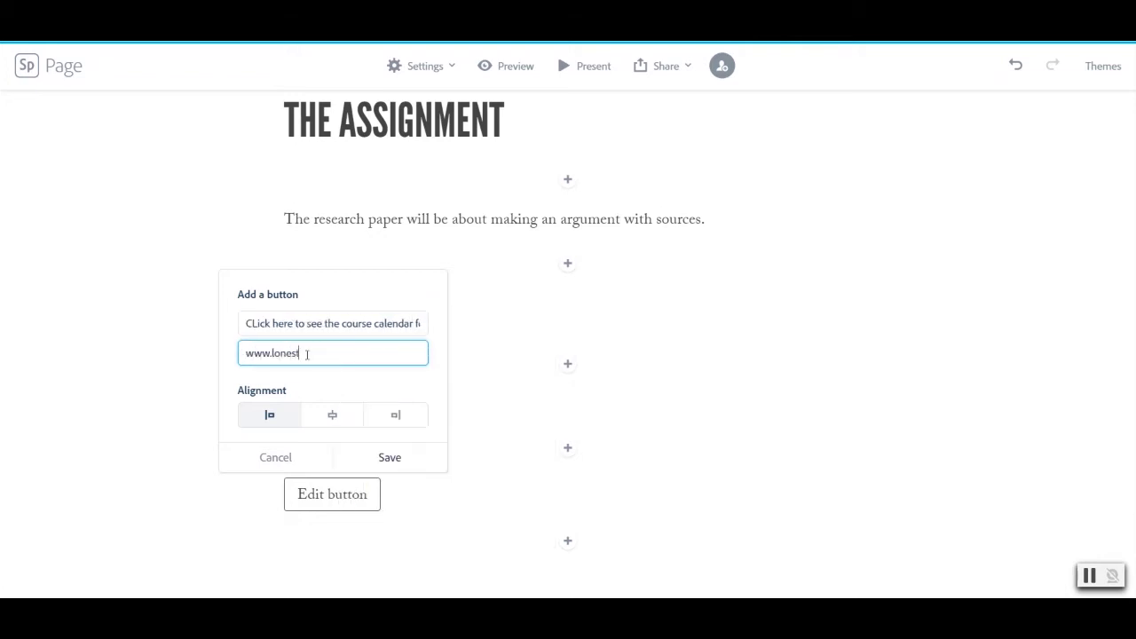
text(ar.edu)
click(317, 423)
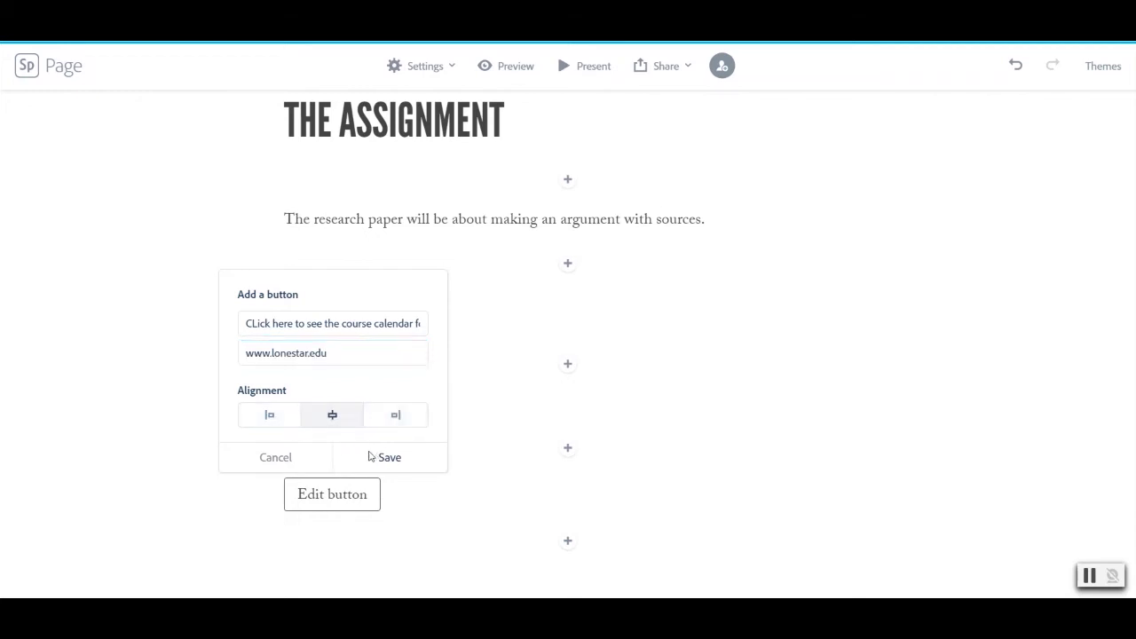
click(278, 422)
click(350, 424)
click(399, 423)
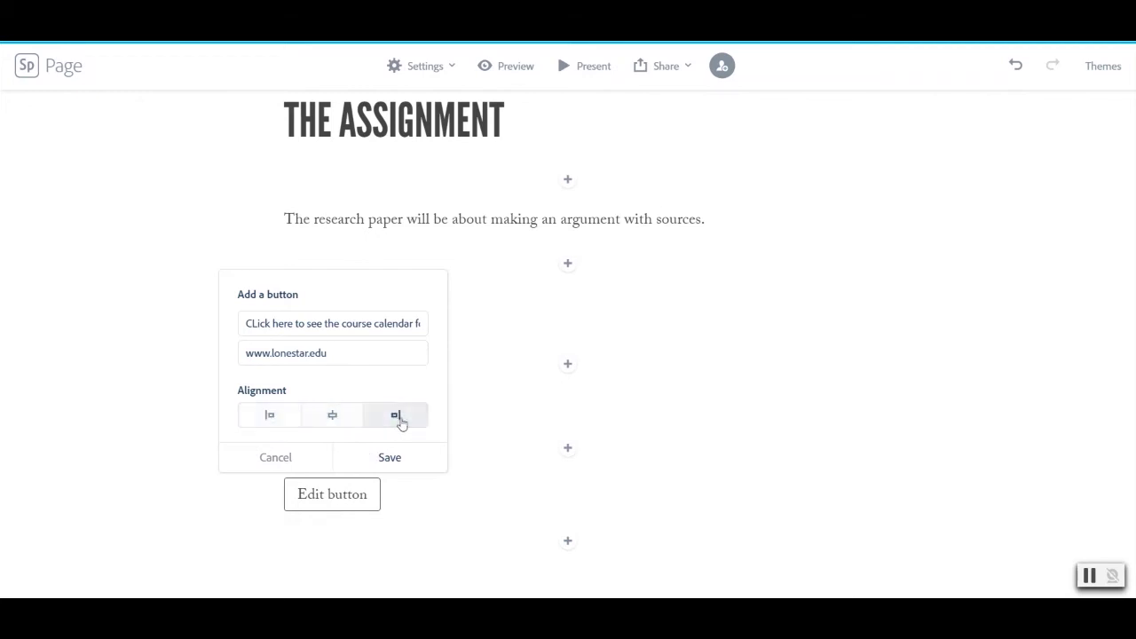
click(398, 458)
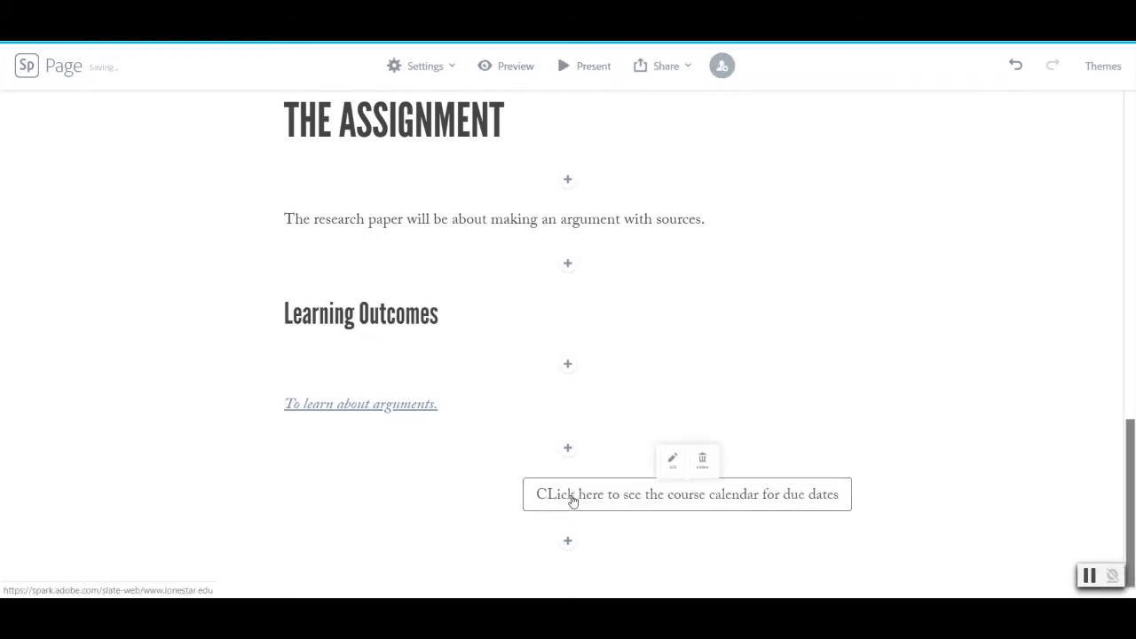
Fix the 'CLick' typo in the button text and centre the button
click(672, 458)
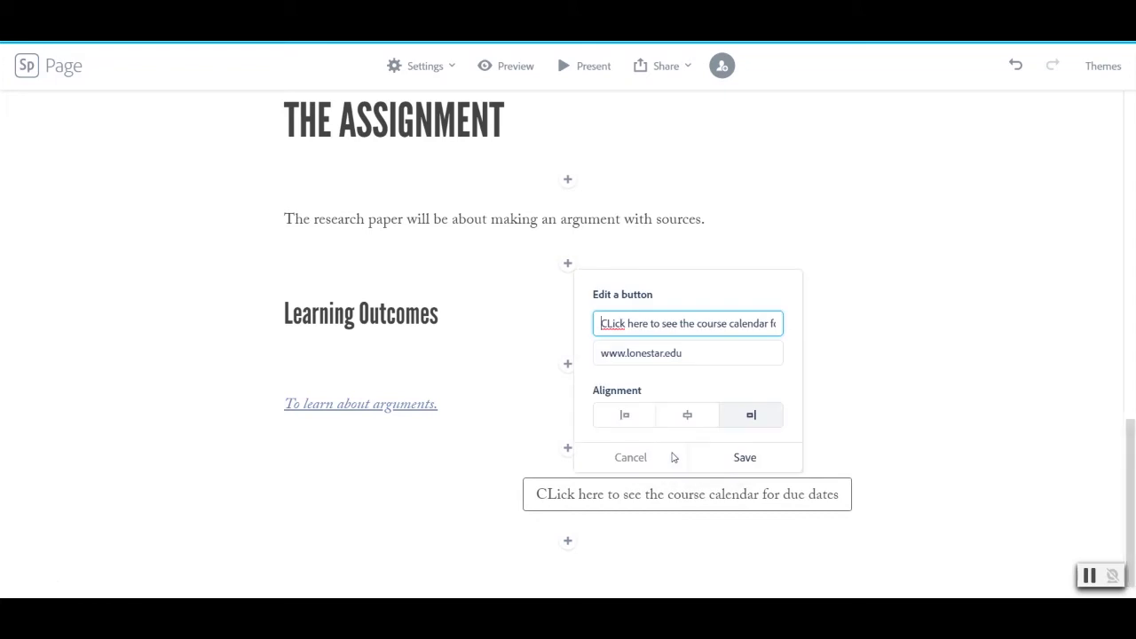
click(612, 323)
key(BackSpace)
text(l)
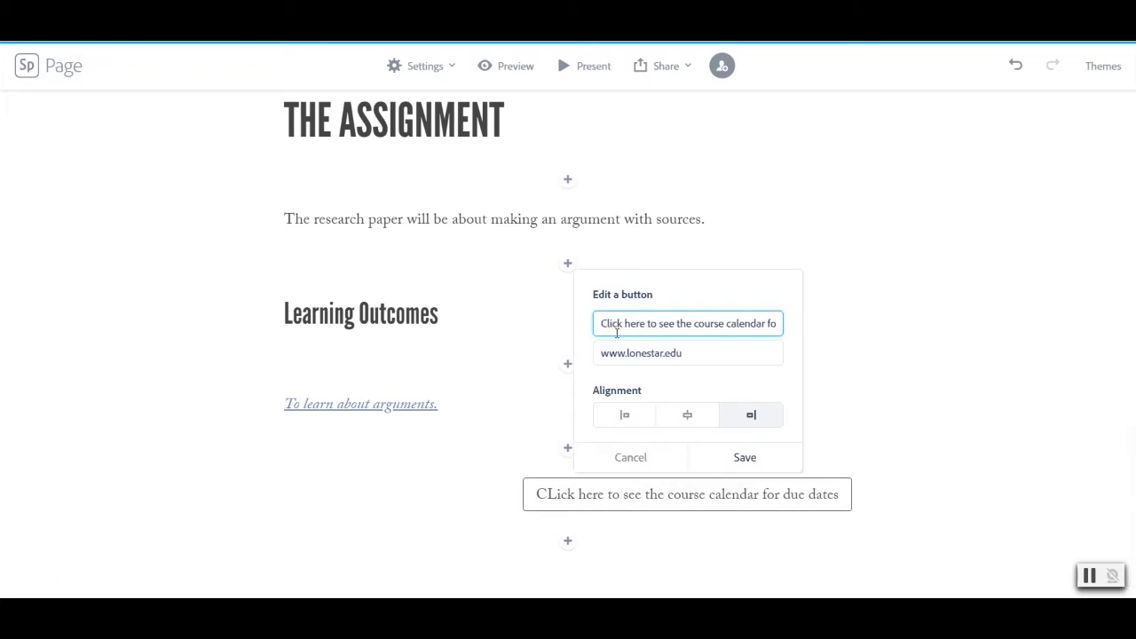
click(685, 417)
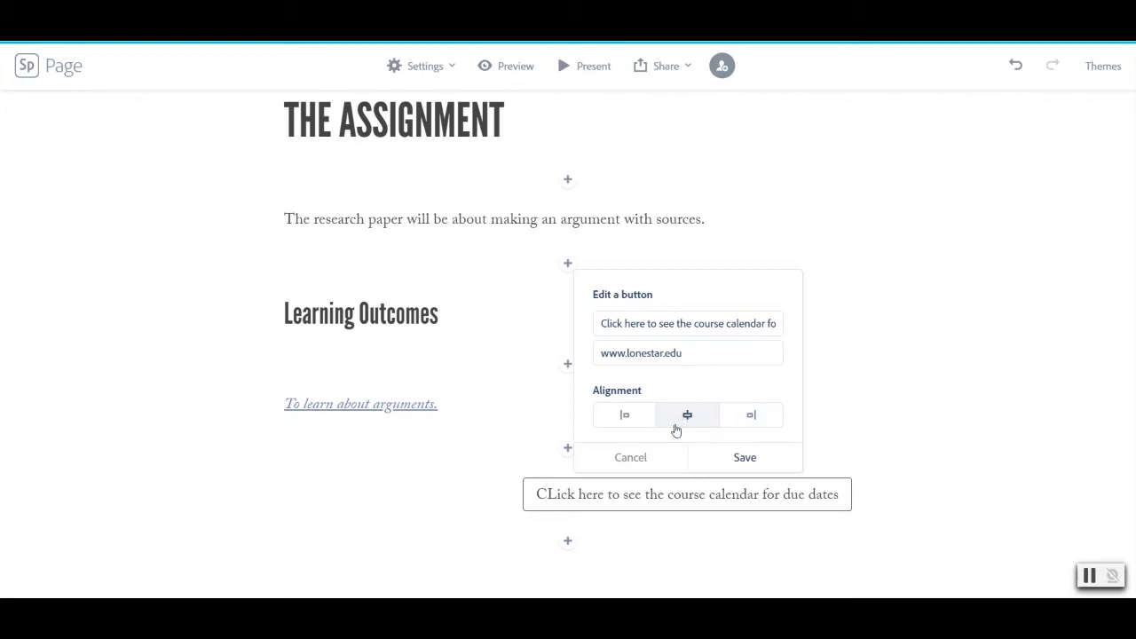
click(744, 458)
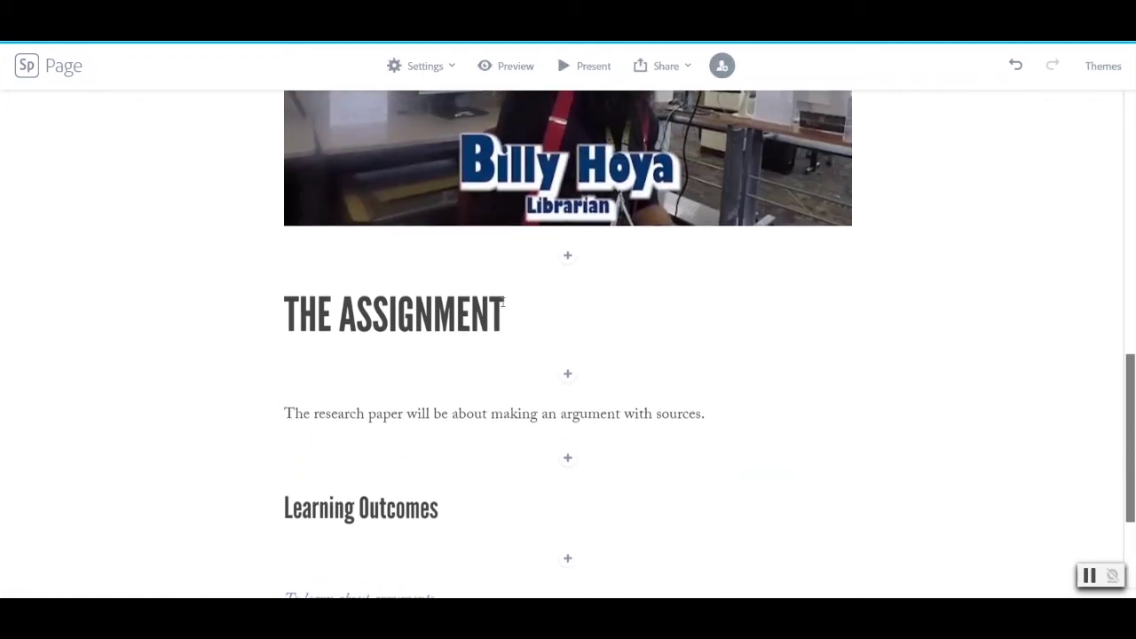
scroll(504, 303, down, 3)
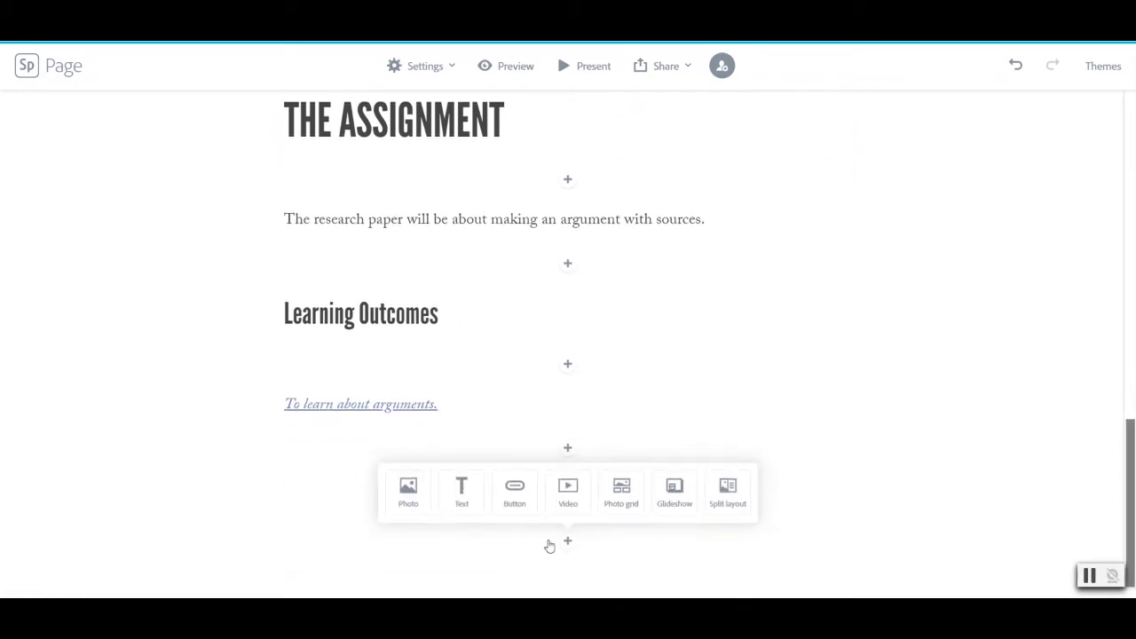
Replace the 'debate' photo search with 'pancakes' and insert the blueberry pancake stack photo
click(406, 490)
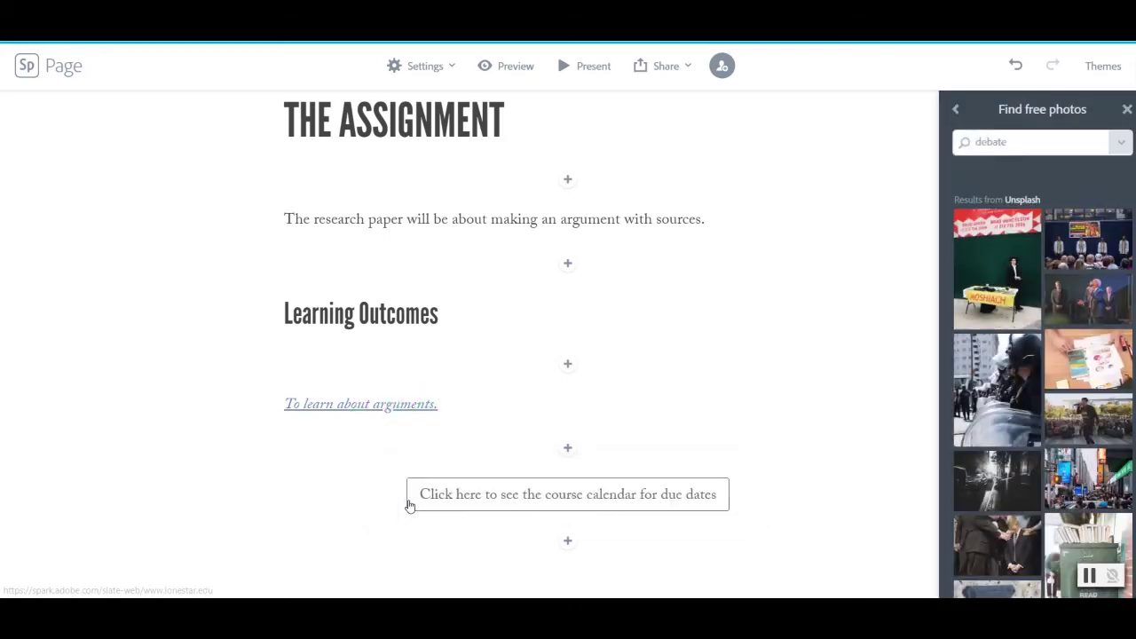
drag(1035, 140, 918, 140)
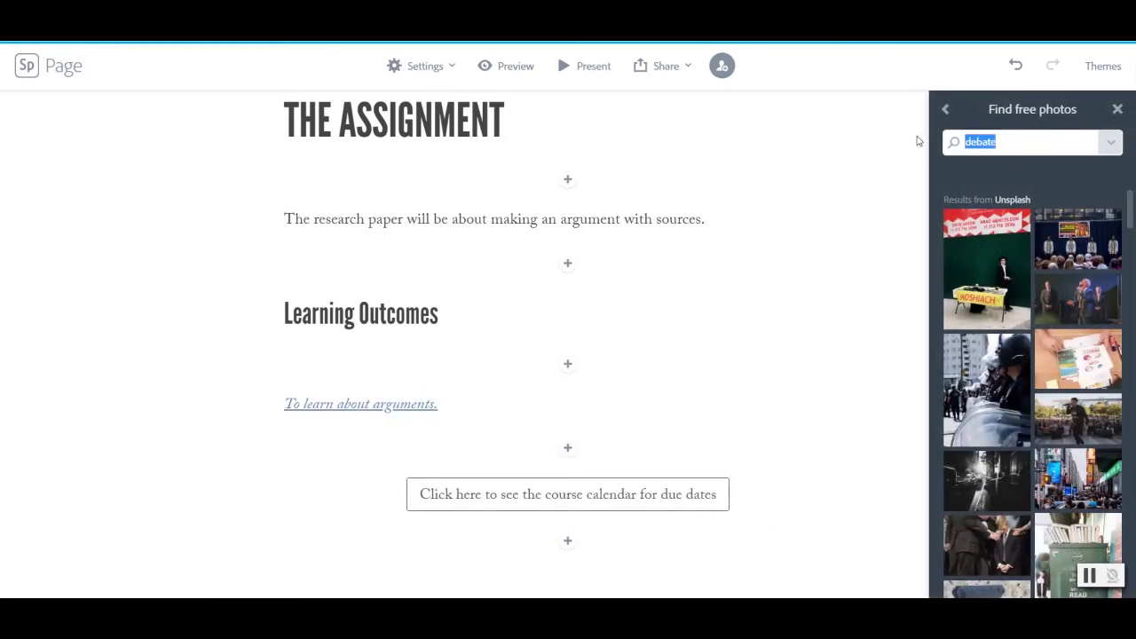
key(BackSpace)
text(pancakes)
key(Return)
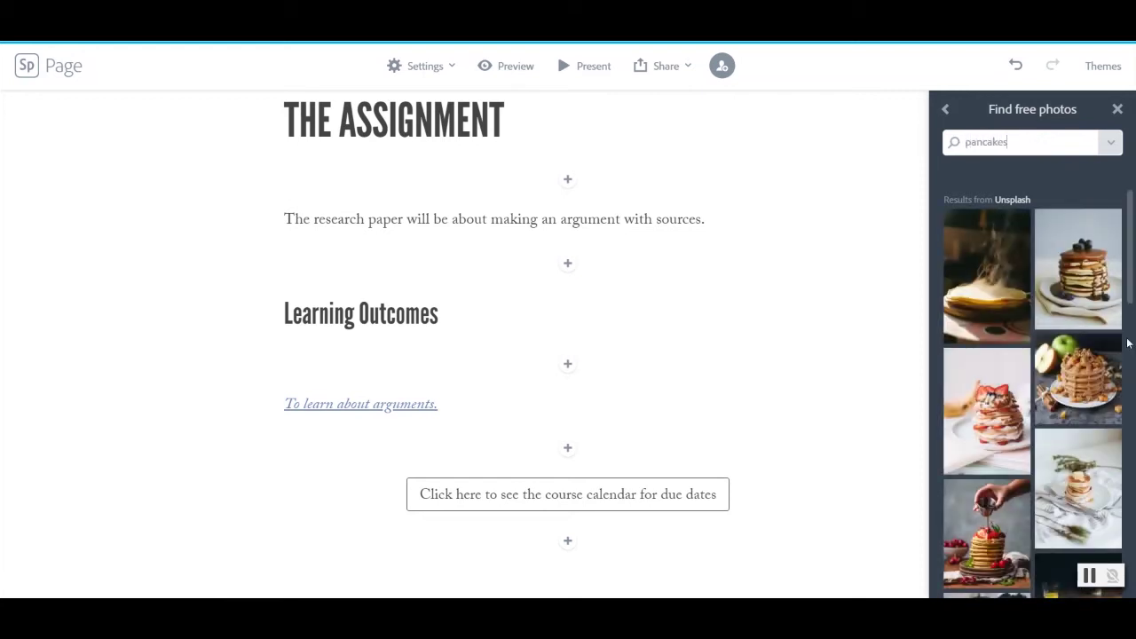
click(1088, 288)
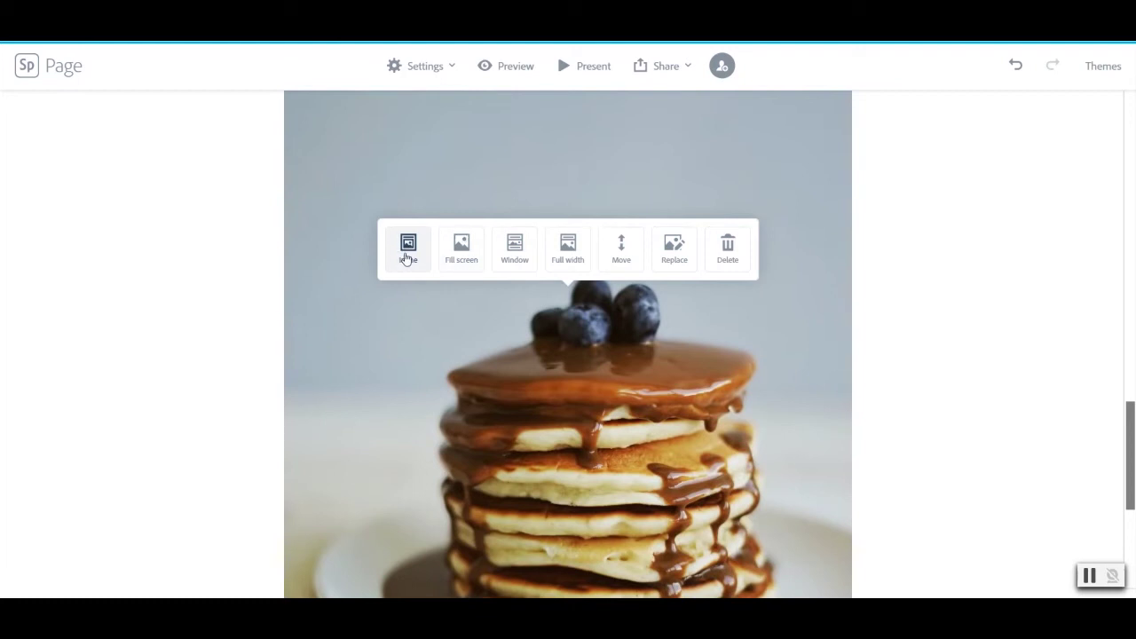
Switch the pancake photo to Fill screen and save its focal point on the blueberries
click(451, 253)
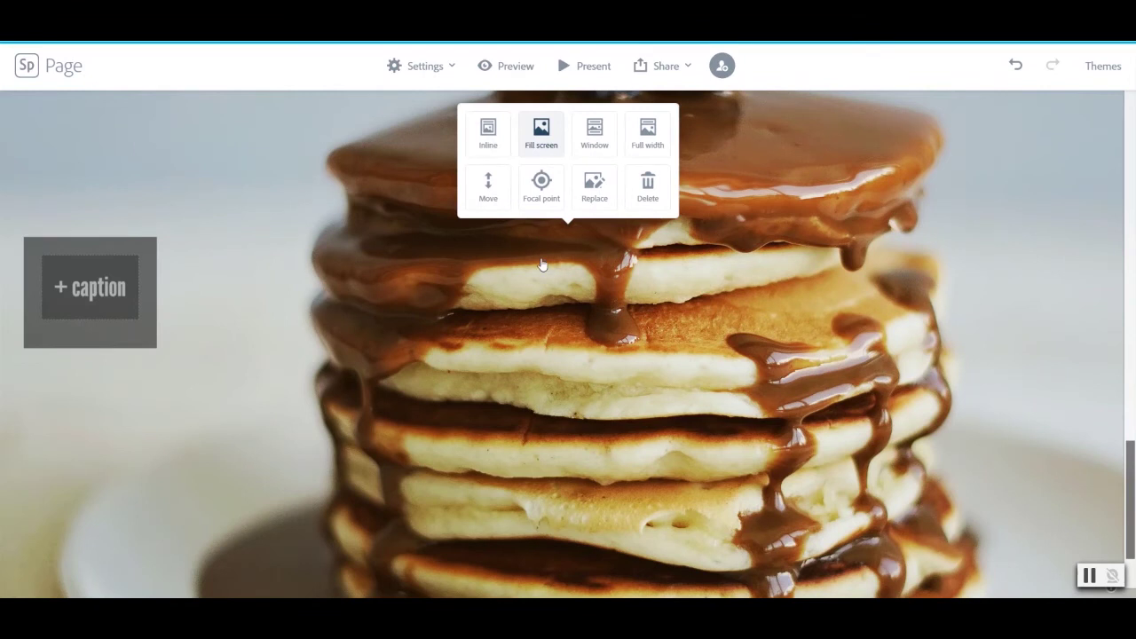
click(542, 184)
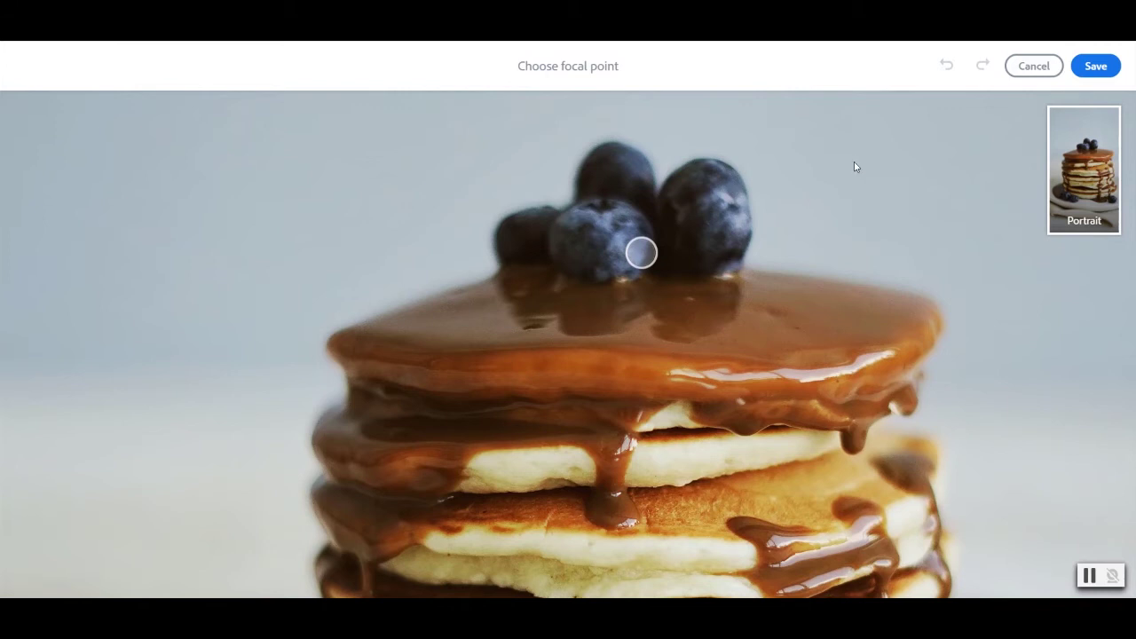
click(1095, 66)
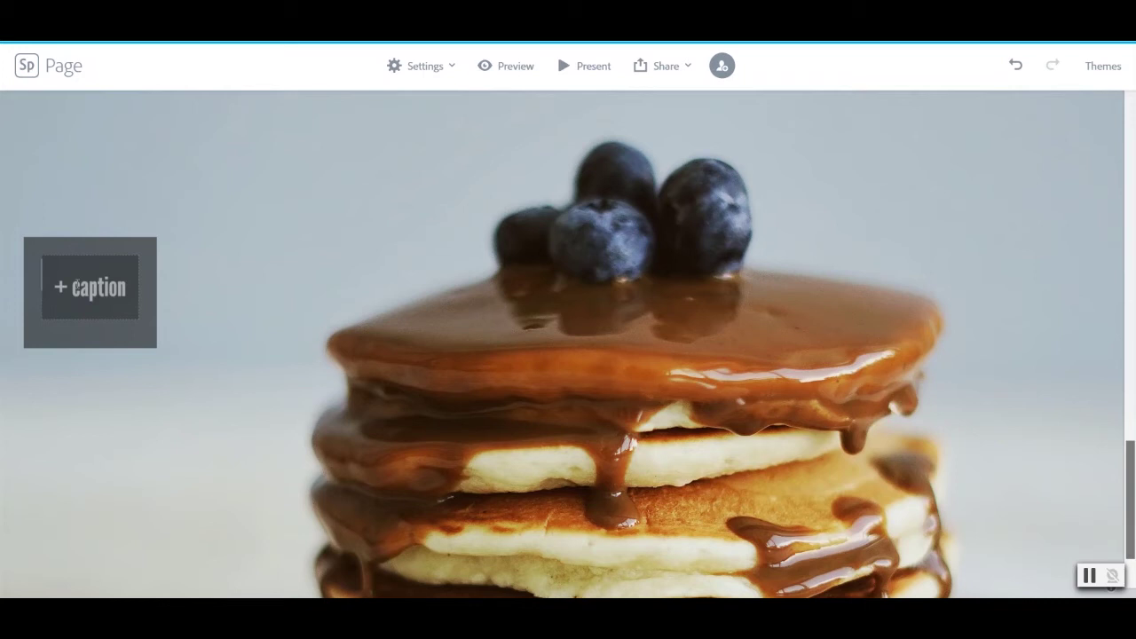
Caption the pancake photo 'Pancakes are an important part of making a convincing argument.'
click(75, 285)
text(Pancakes are)
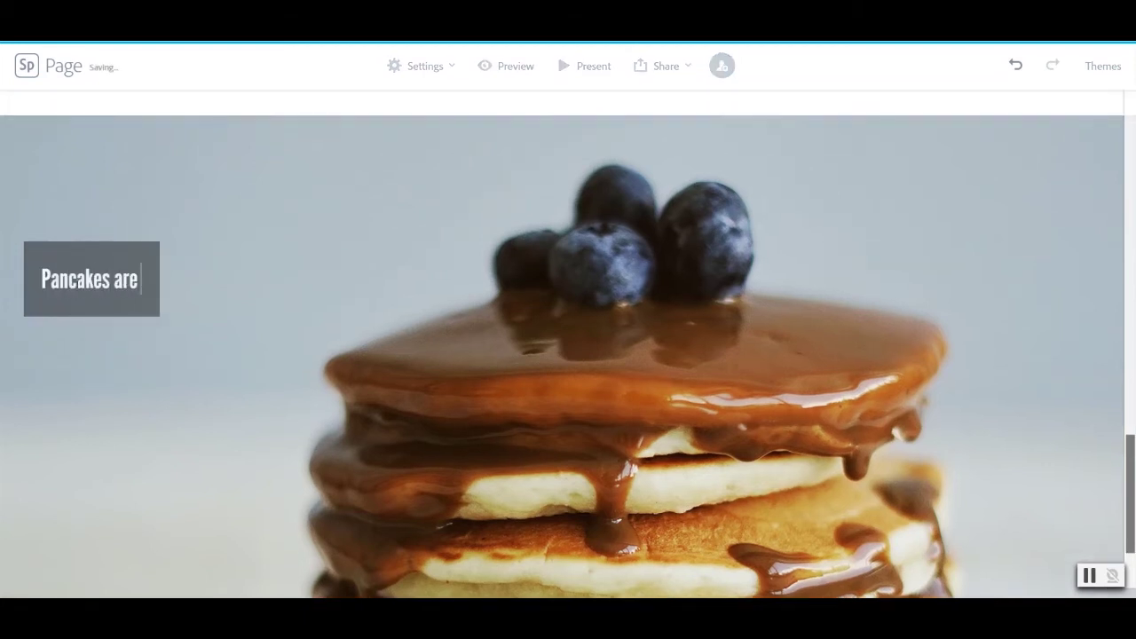
text( an important part of)
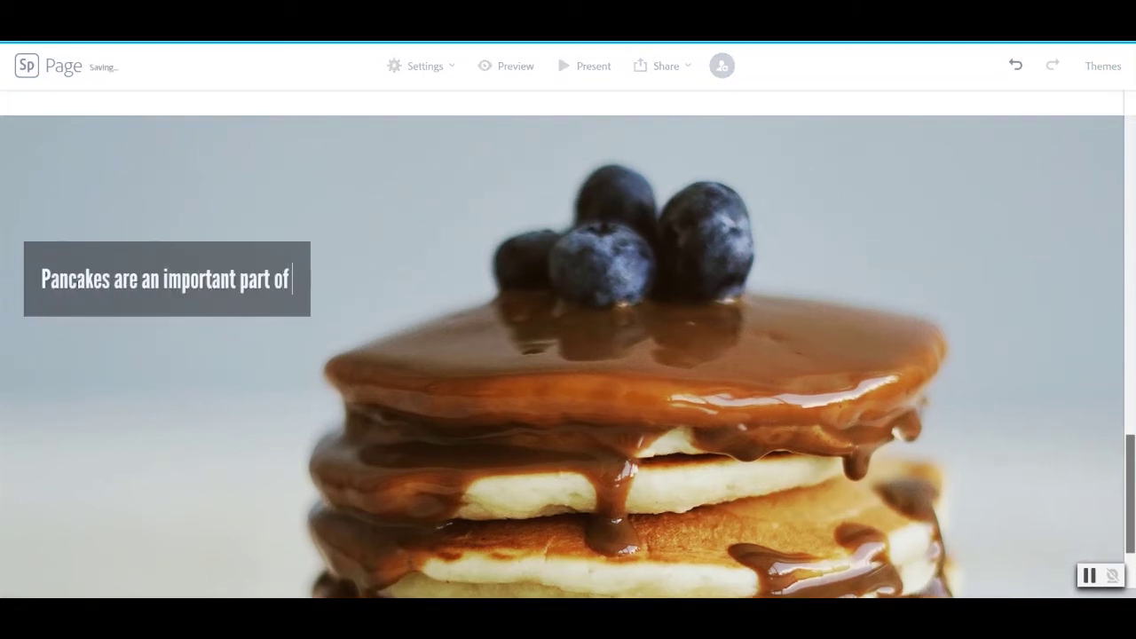
text( making a con)
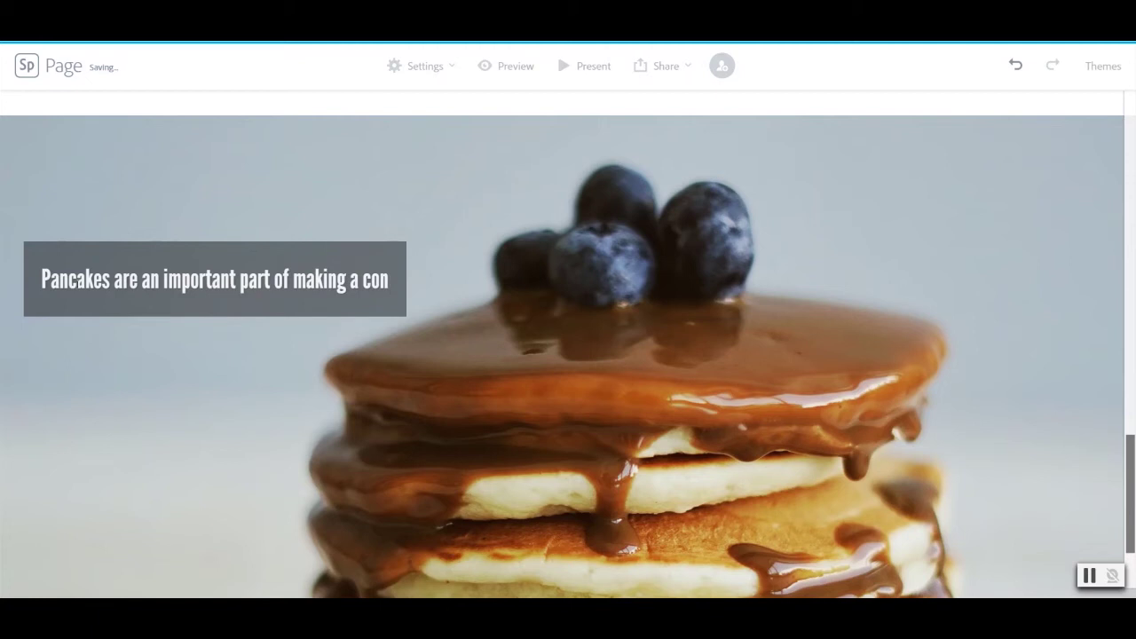
text(vincing argument.)
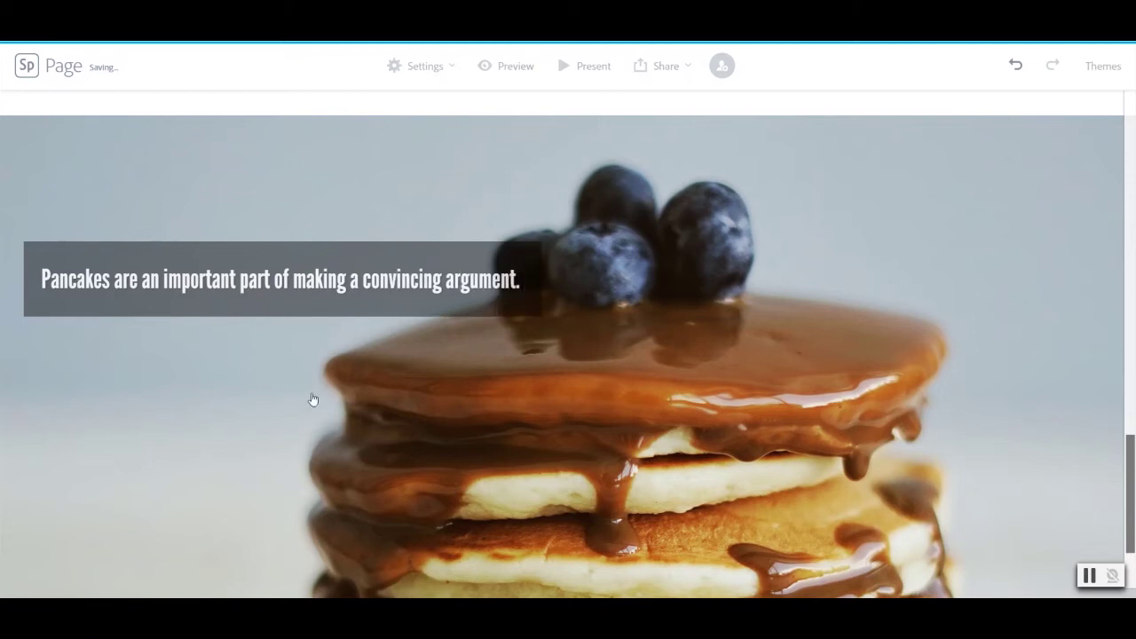
click(313, 400)
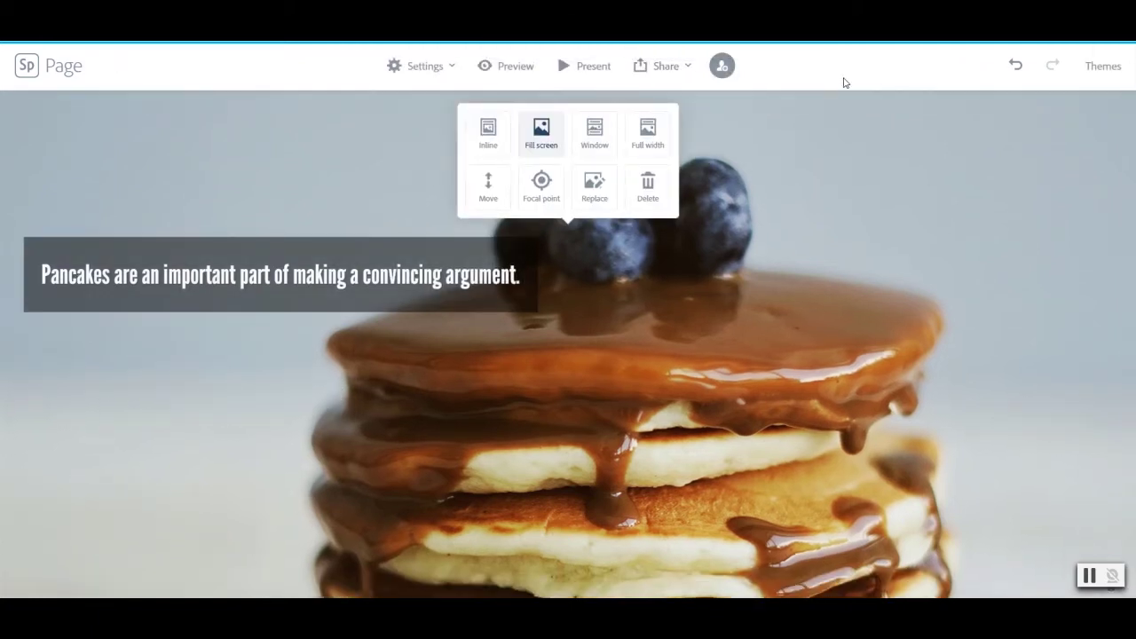
scroll(722, 398, down, 2)
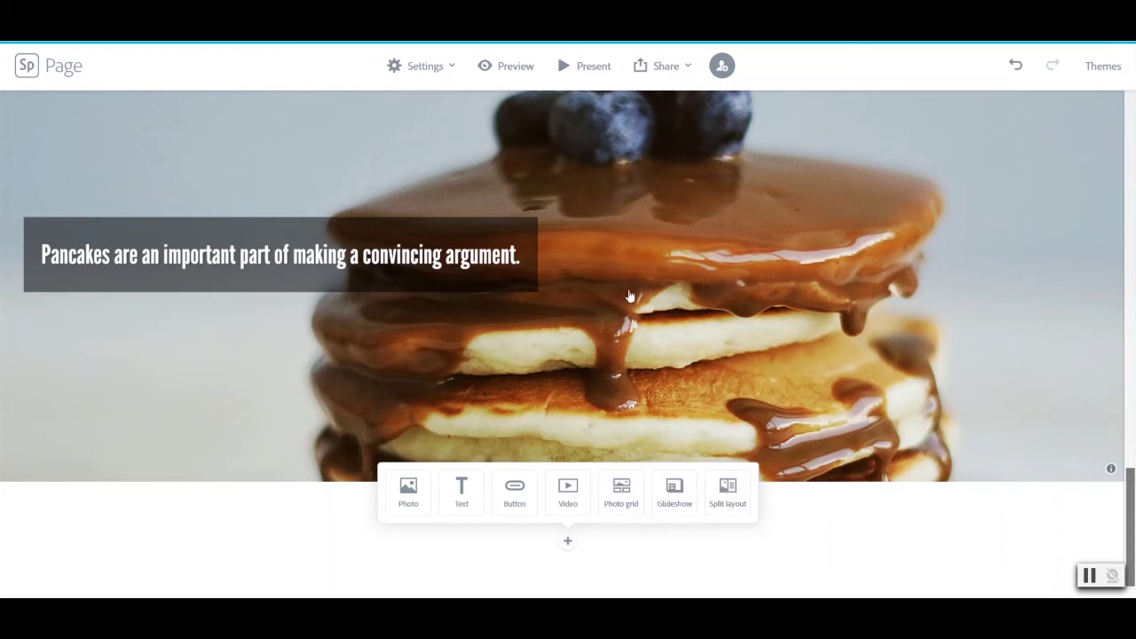
scroll(629, 295, up, 3)
Add a split layout with a 'waffles' search photo of raspberry waffles left and a text block right
scroll(683, 373, down, 3)
click(726, 502)
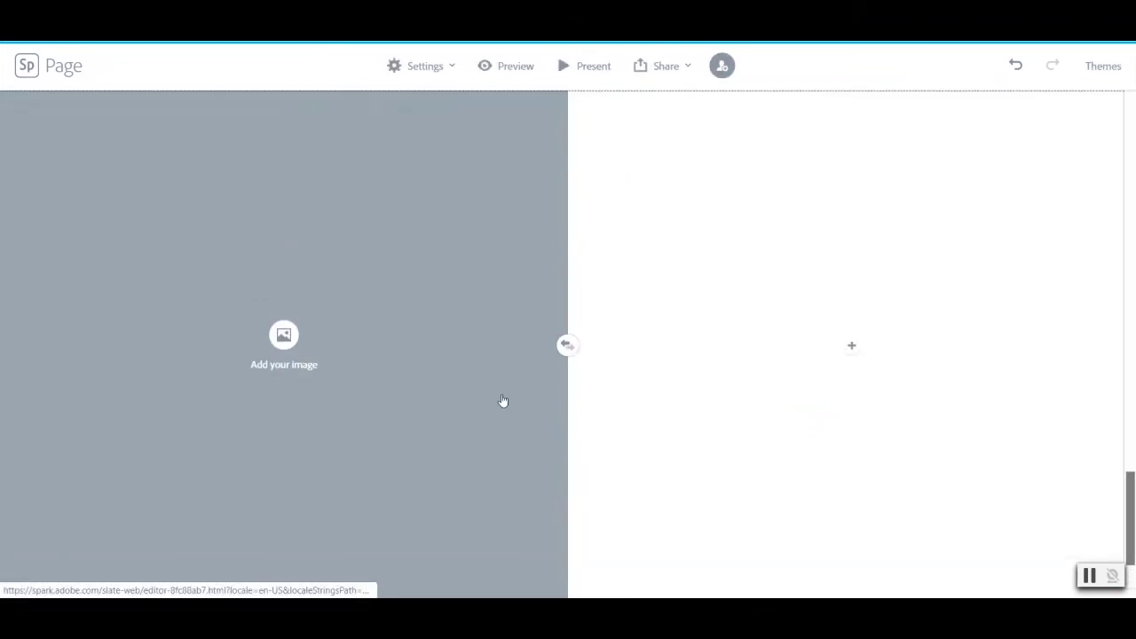
click(284, 334)
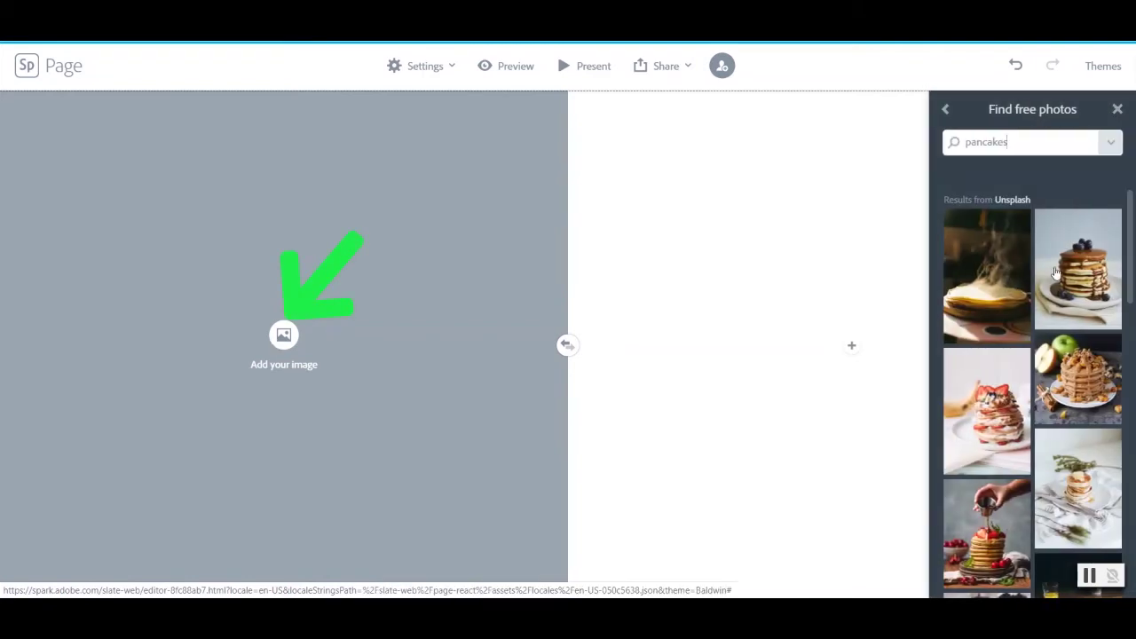
double_click(1012, 143)
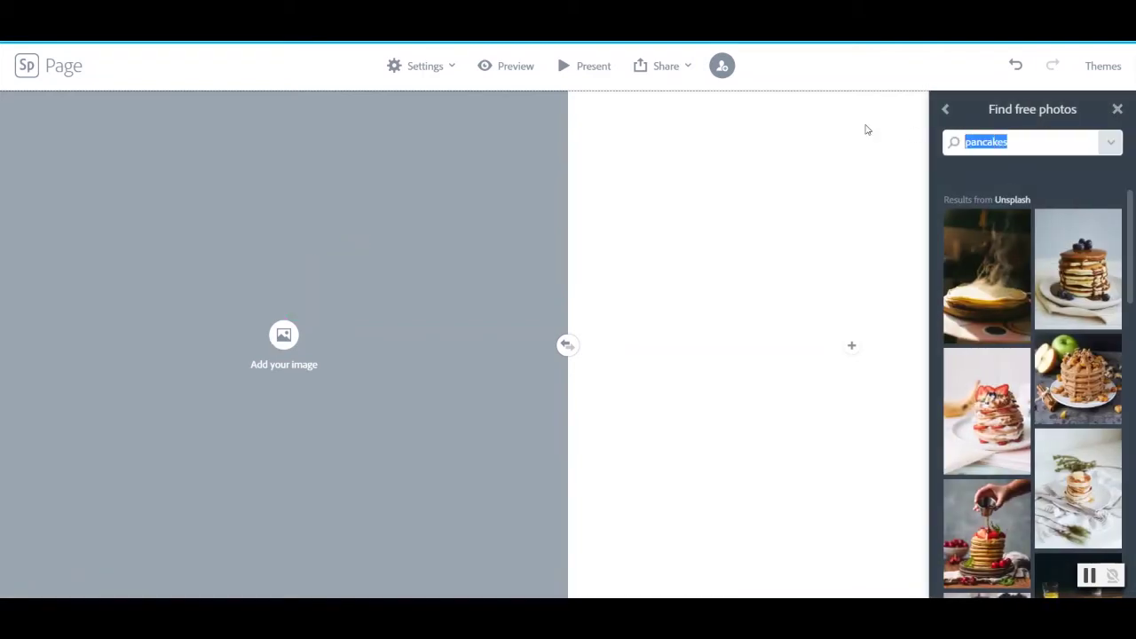
text(waffles)
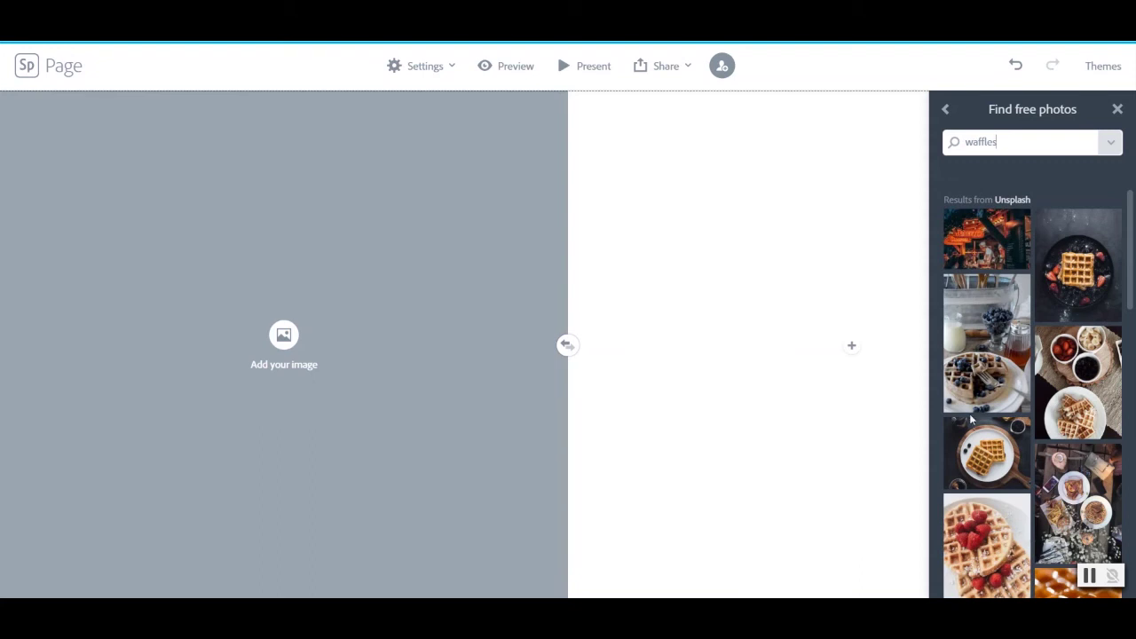
click(983, 530)
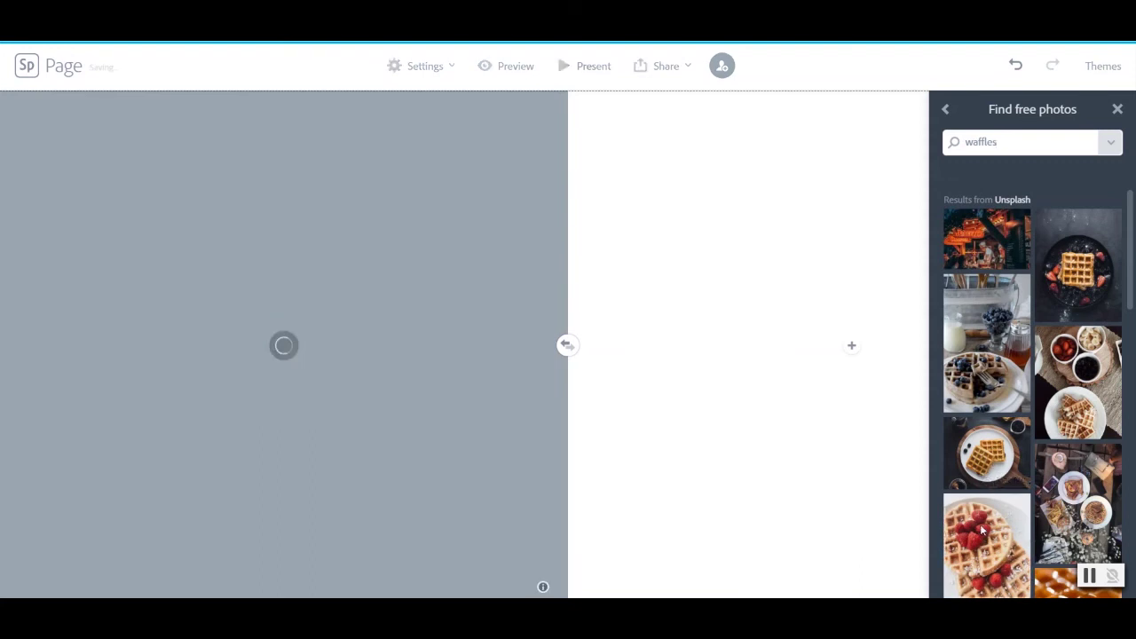
click(852, 347)
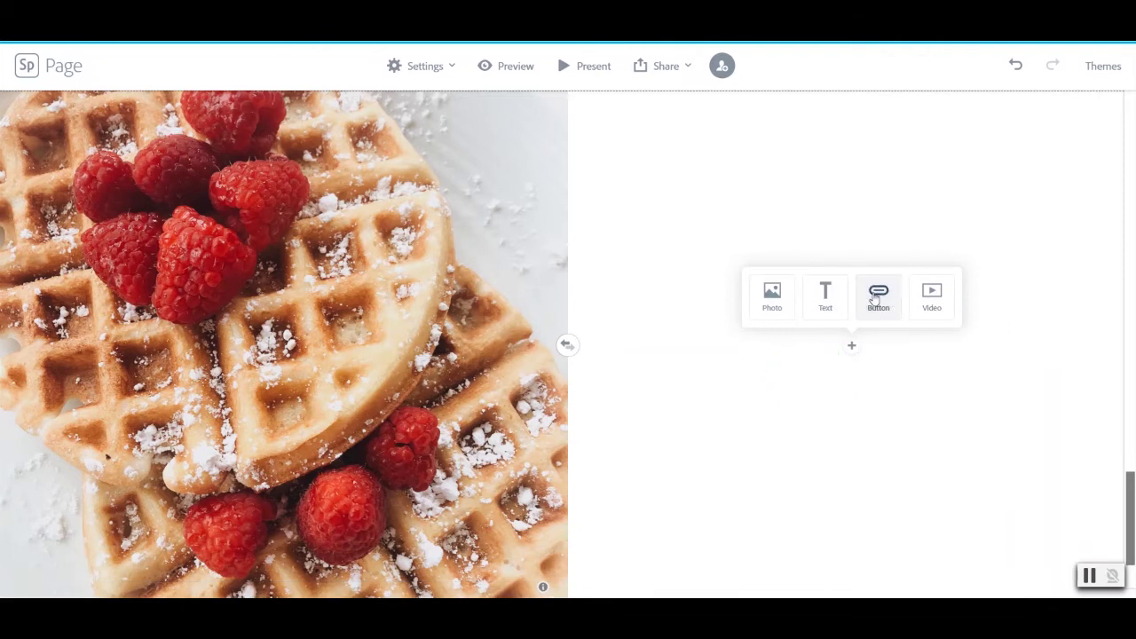
click(825, 296)
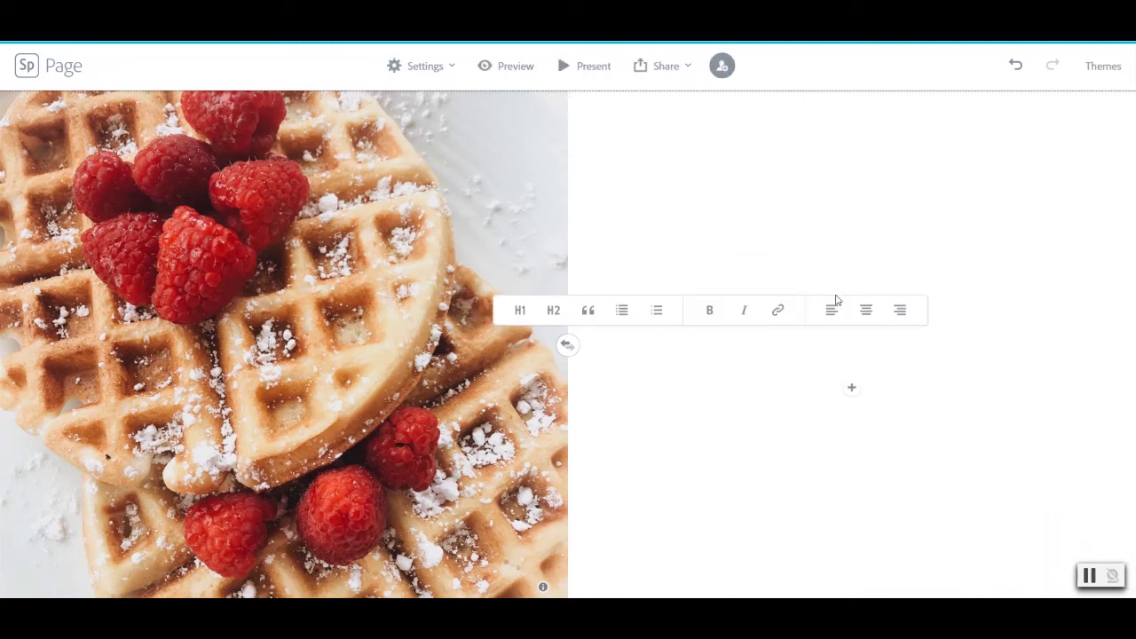
Write 'Arguments over which breakfast is better are as old as the dinosaurs.' in the right half
text(A)
text(rrrrrrrrr)
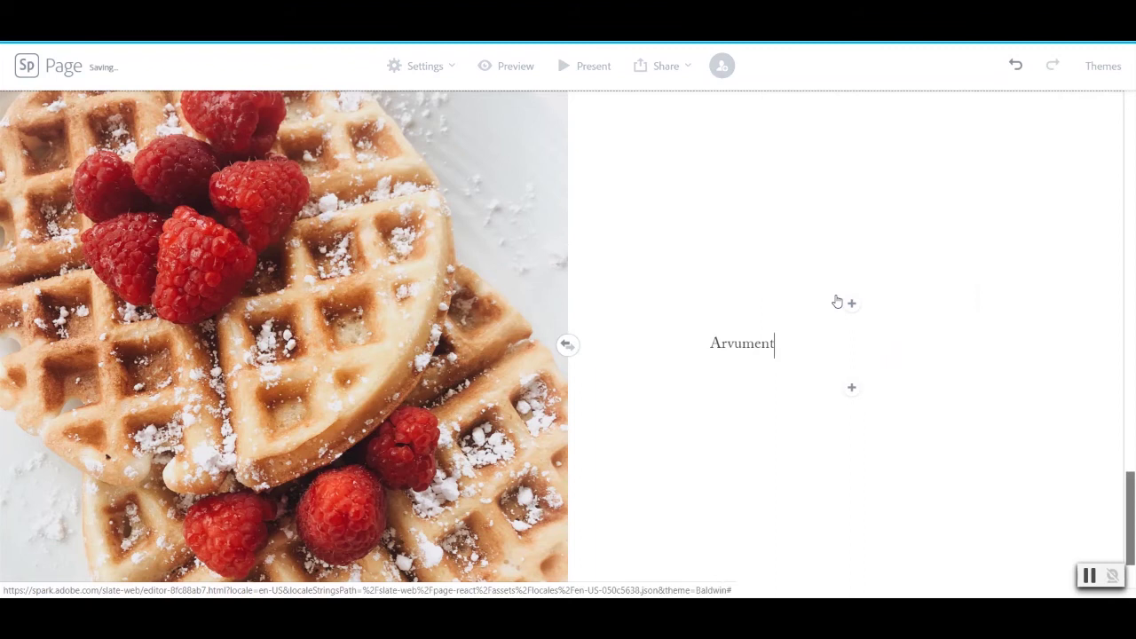
key(BackSpace)
key(BackSpace)
key(BackSpace)
key(BackSpace)
key(BackSpace)
key(BackSpace)
key(BackSpace)
key(BackSpace)
text(guments over which breakfast is)
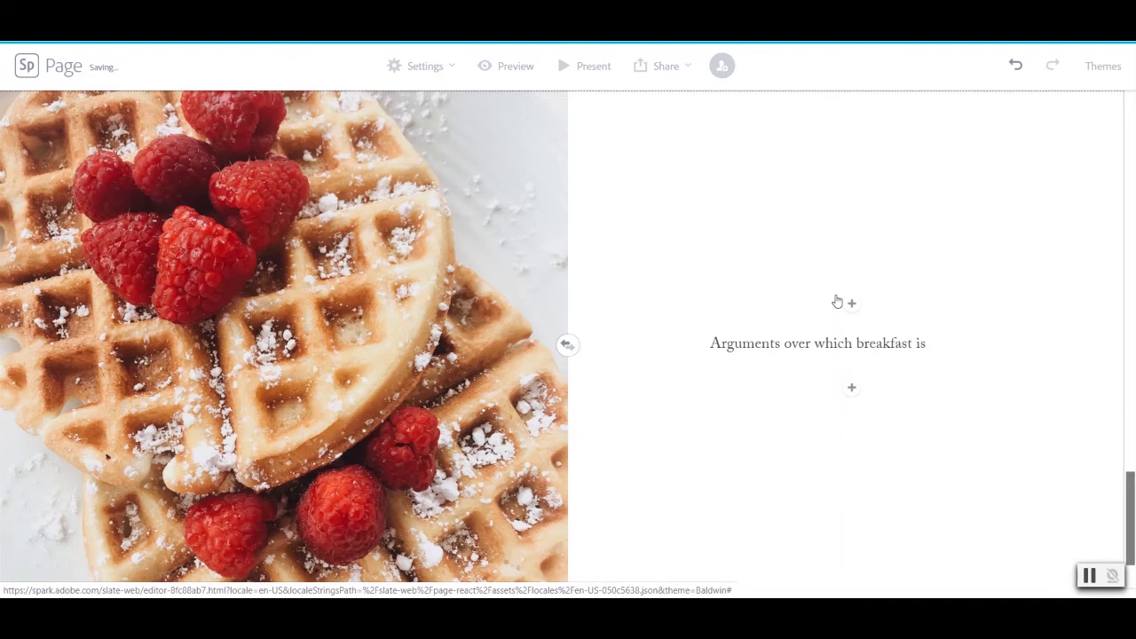
text( better are as o)
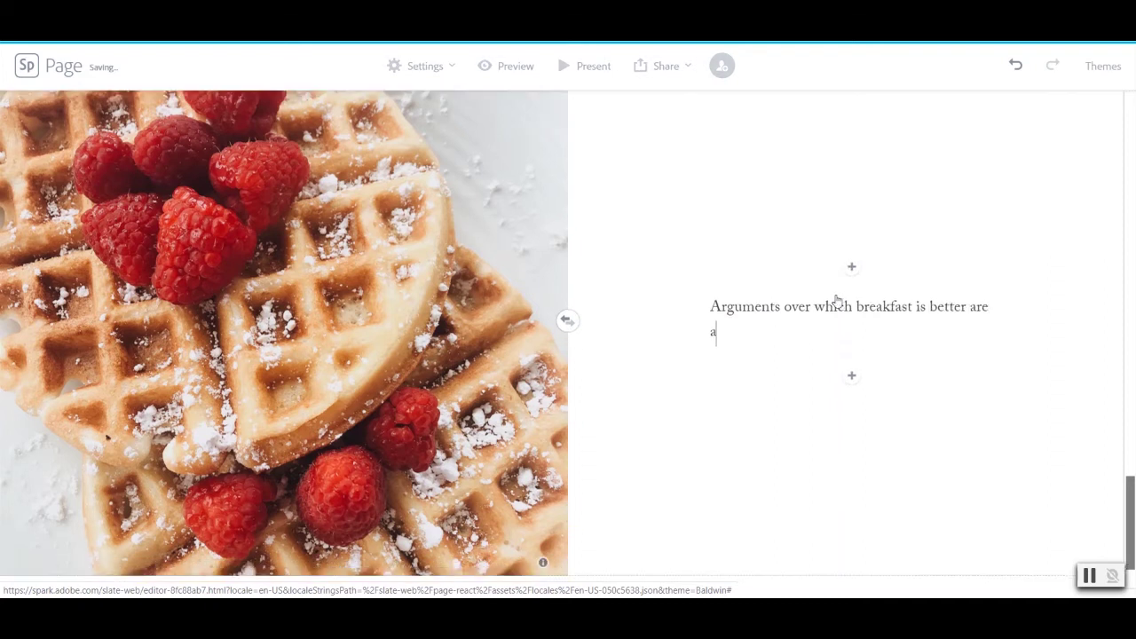
text(ld as )
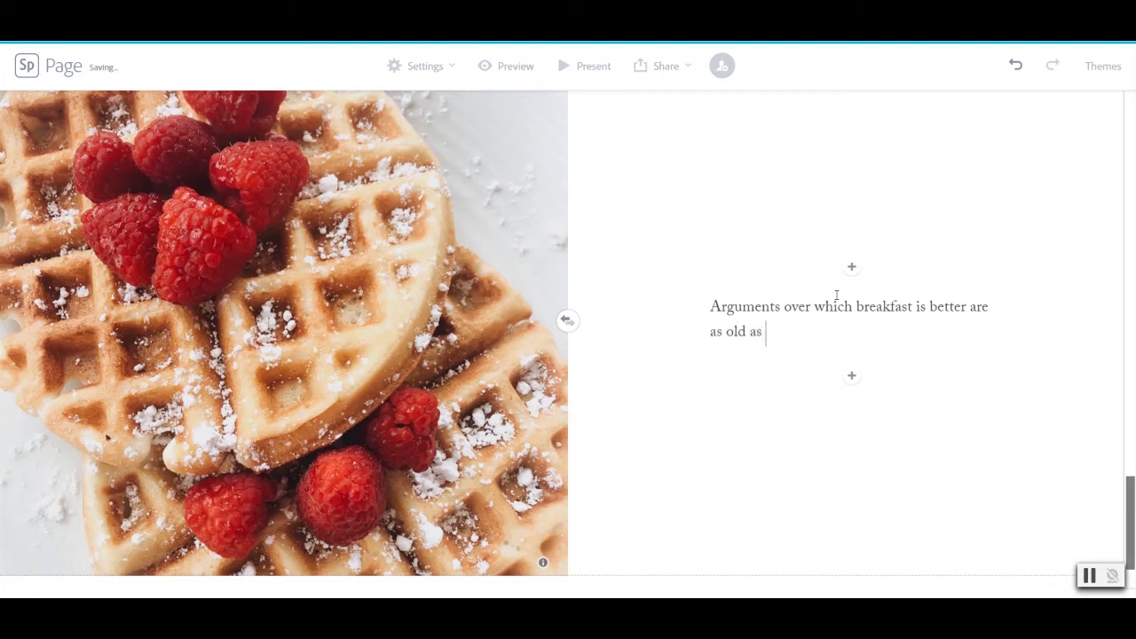
text(the dinosaurs.)
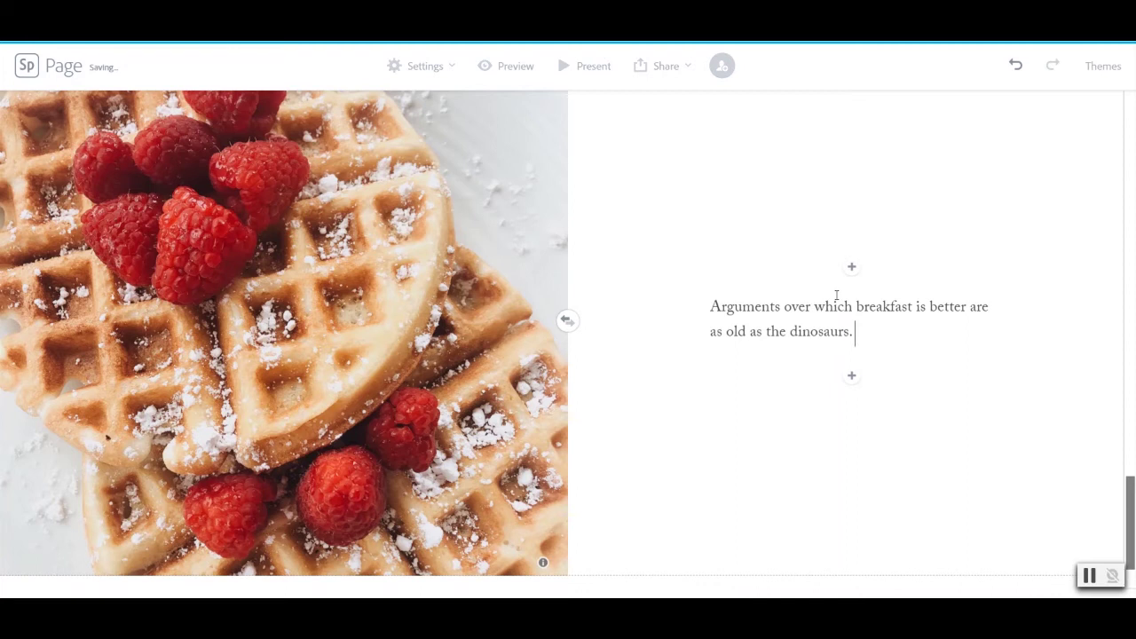
click(851, 376)
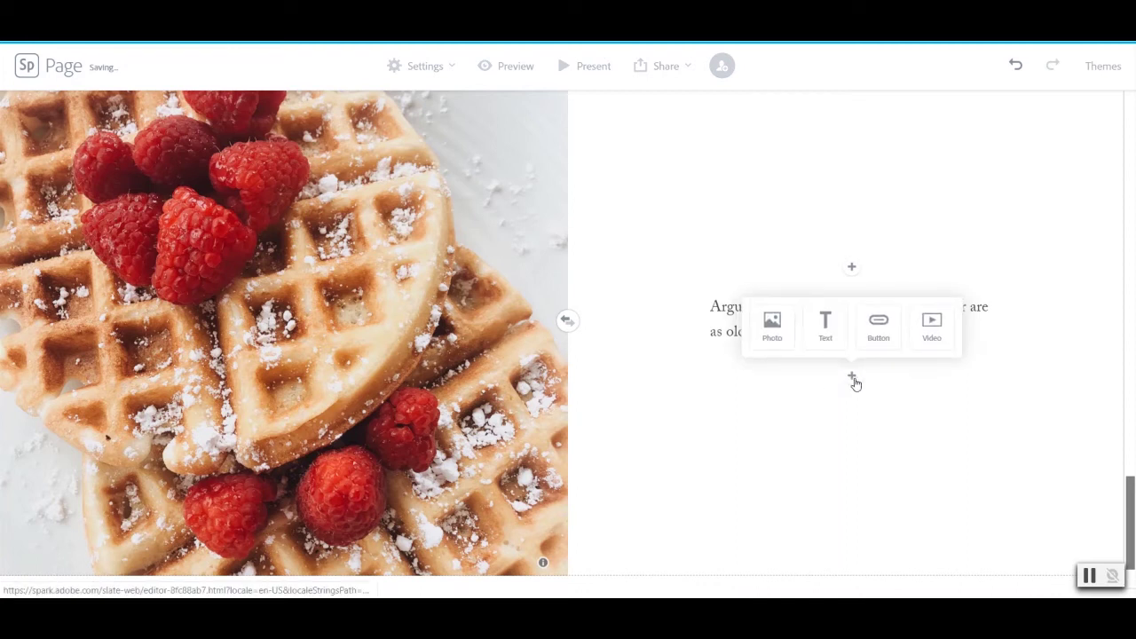
Add a centred 'Houston Museum of Natural Science' link button below the dinosaurs sentence
click(879, 326)
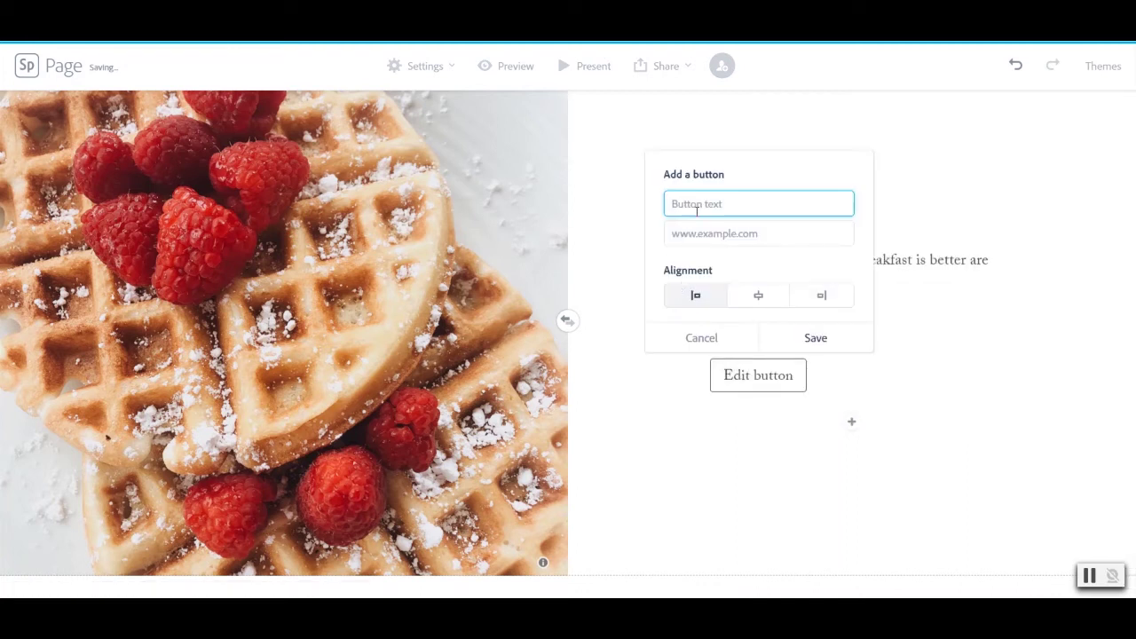
click(700, 234)
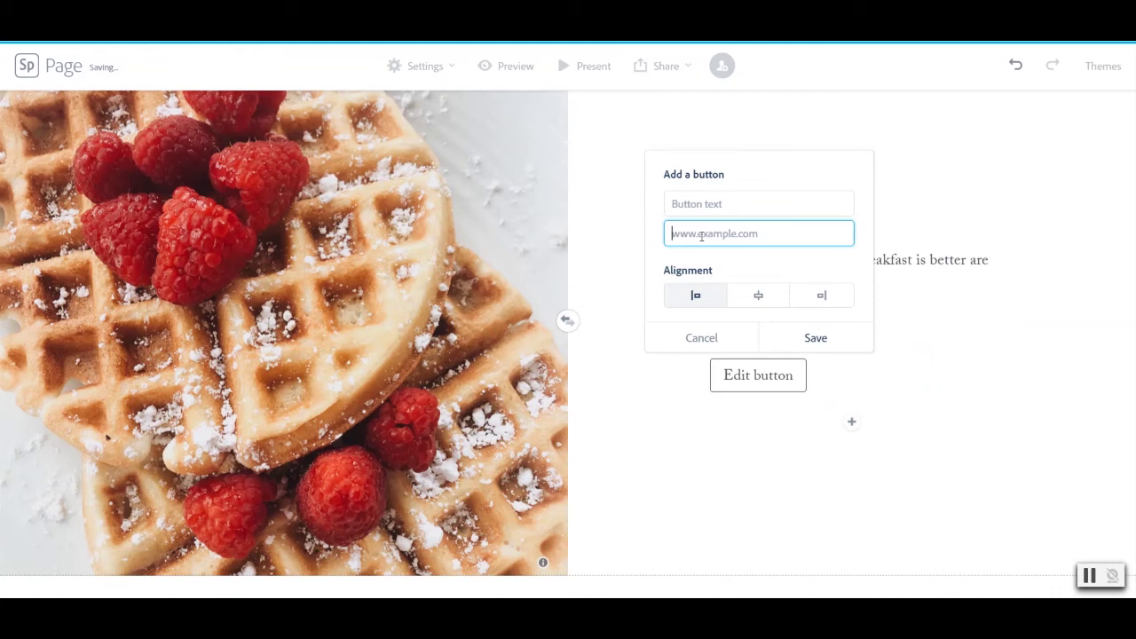
text(hmns.org)
click(685, 202)
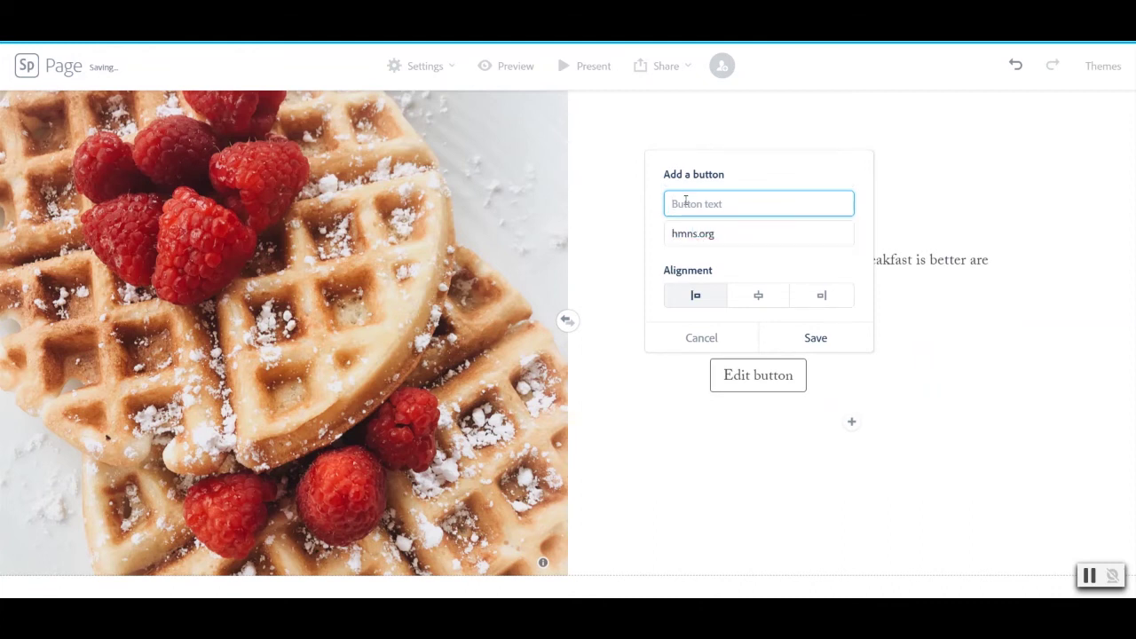
text(Houston Museum of Natural Science)
click(759, 297)
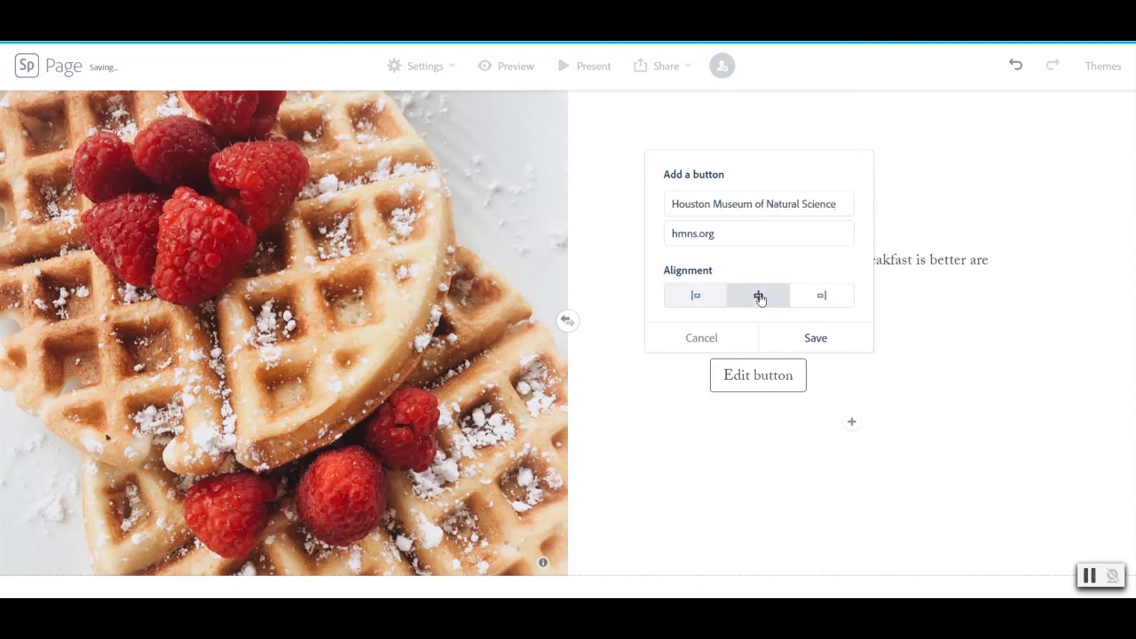
click(796, 338)
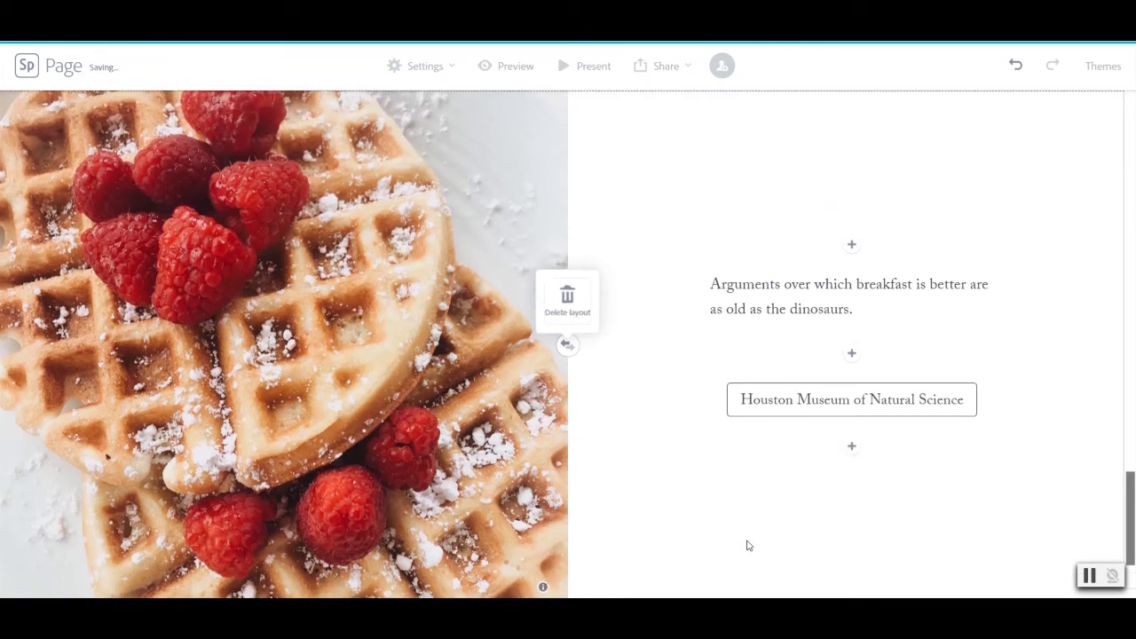
Scroll up and down through the page to review it down to the waffle section
scroll(748, 542, up, 1)
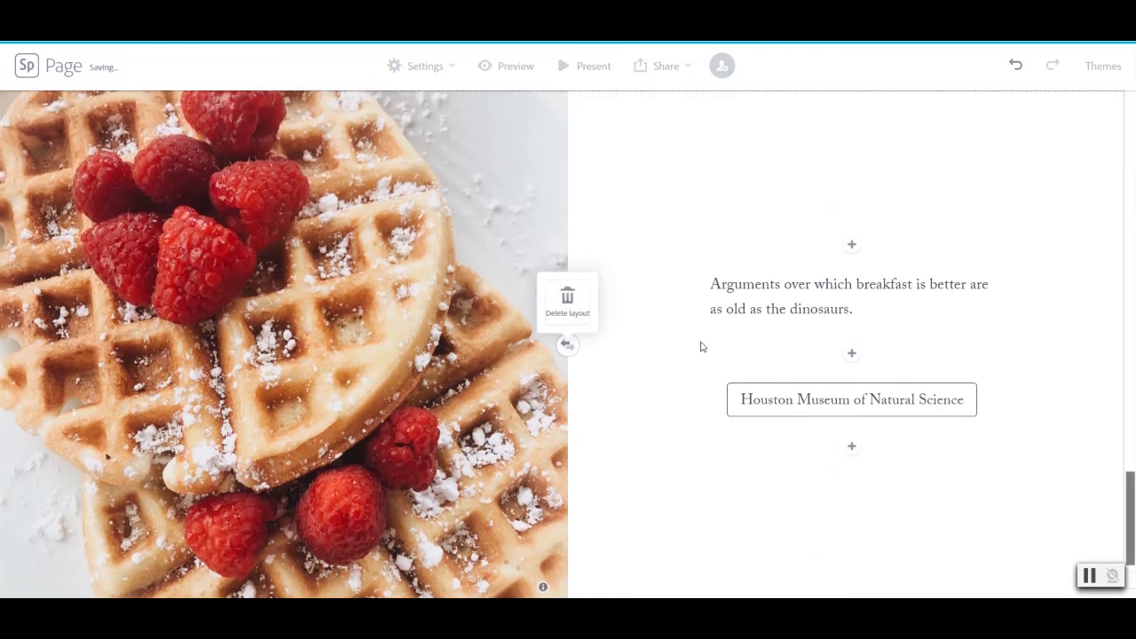
scroll(701, 346, up, 6)
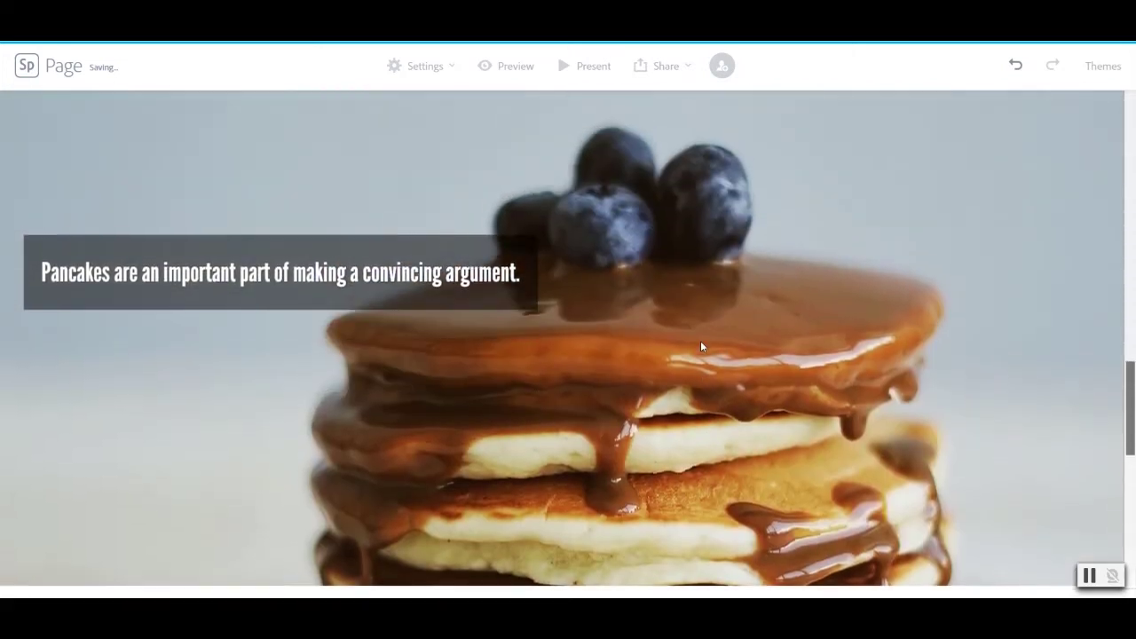
scroll(700, 346, down, 6)
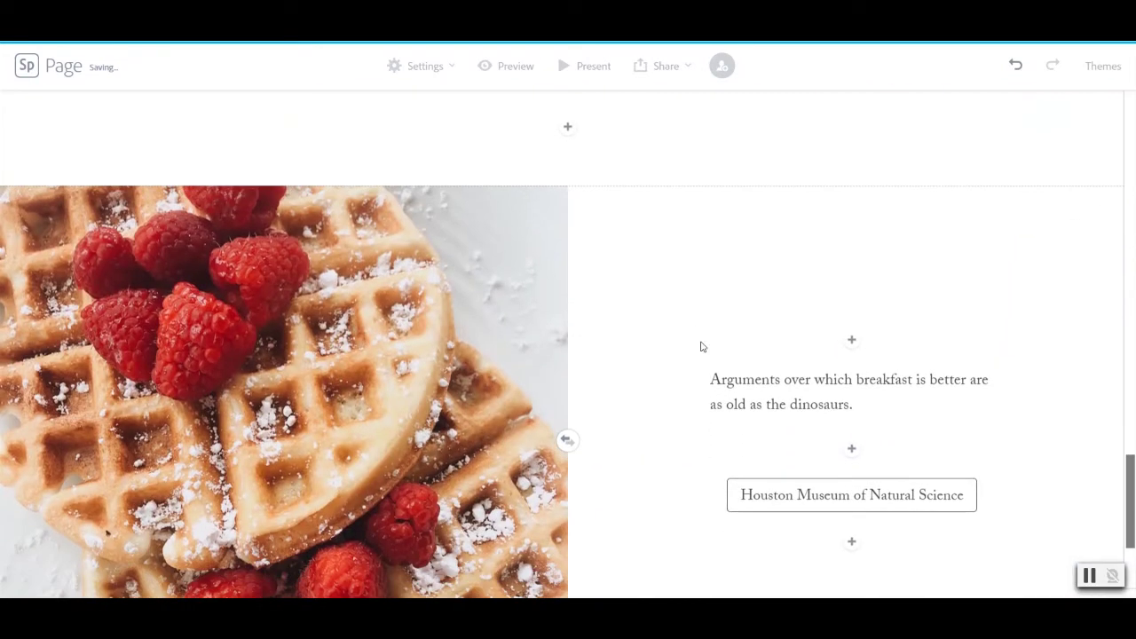
scroll(700, 346, down, 3)
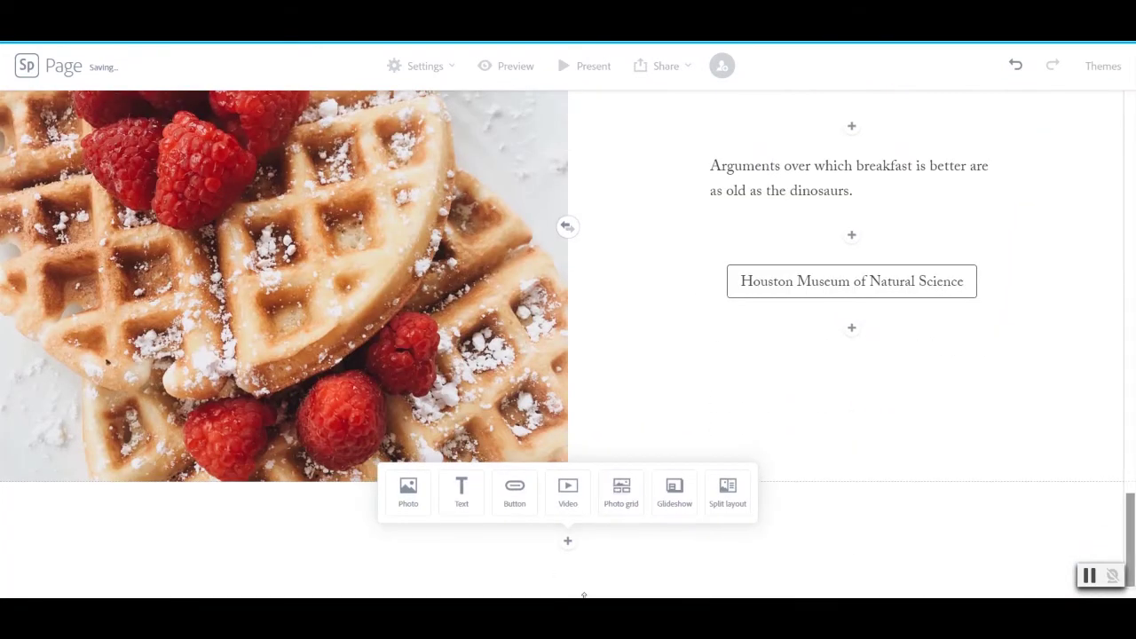
scroll(672, 350, up, 3)
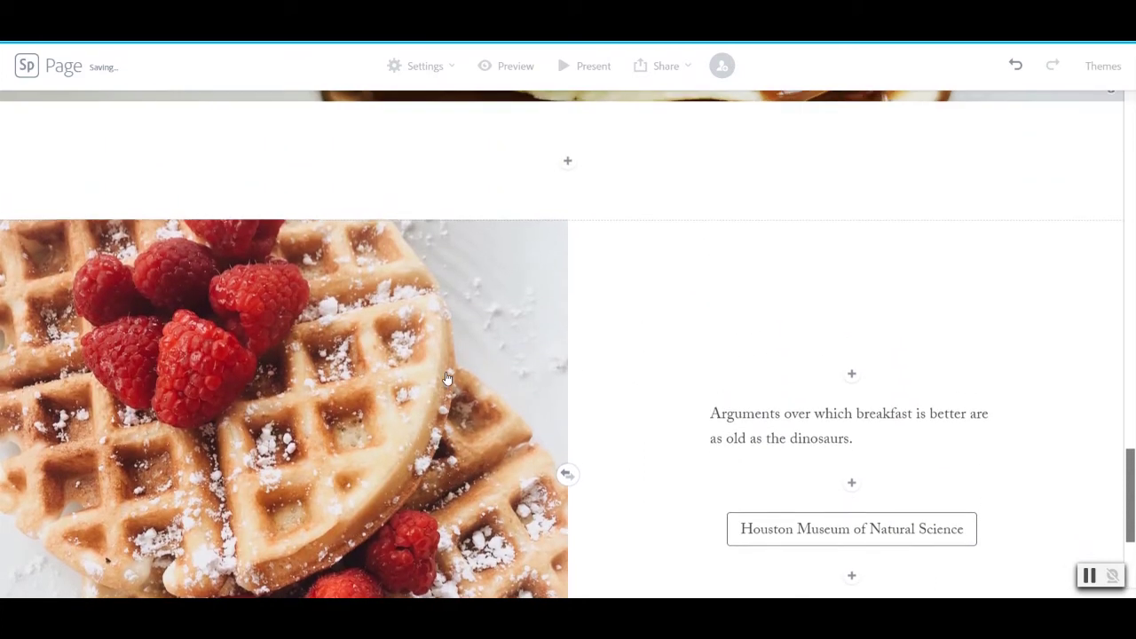
scroll(497, 401, down, 3)
Start a photo grid and search free photos for 'breakfast' instead of 'waffles'
mouse_move(621, 502)
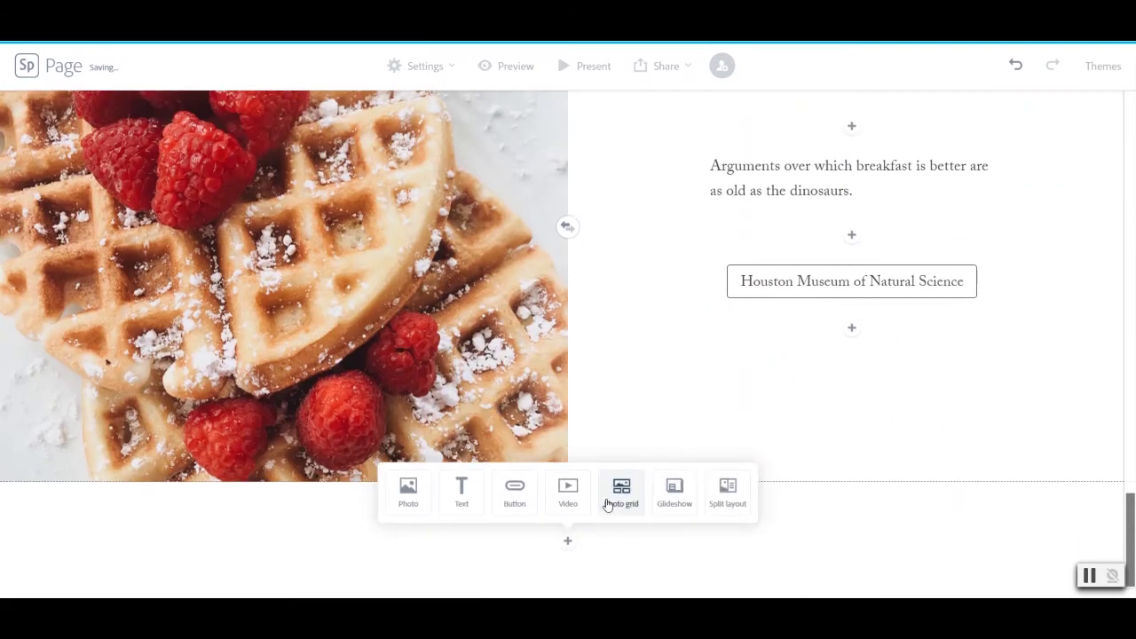
click(621, 491)
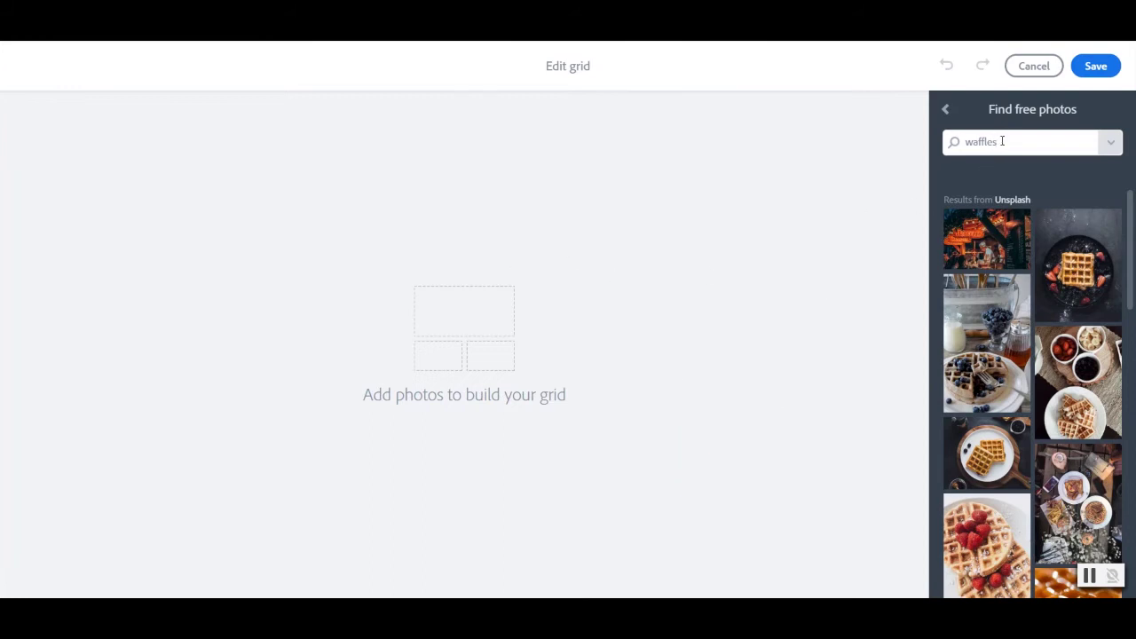
drag(1002, 141, 948, 140)
text(bea)
key(BackSpace)
key(BackSpace)
key(BackSpace)
key(BackSpace)
key(BackSpace)
key(BackSpace)
key(BackSpace)
text(reakfast)
key(Return)
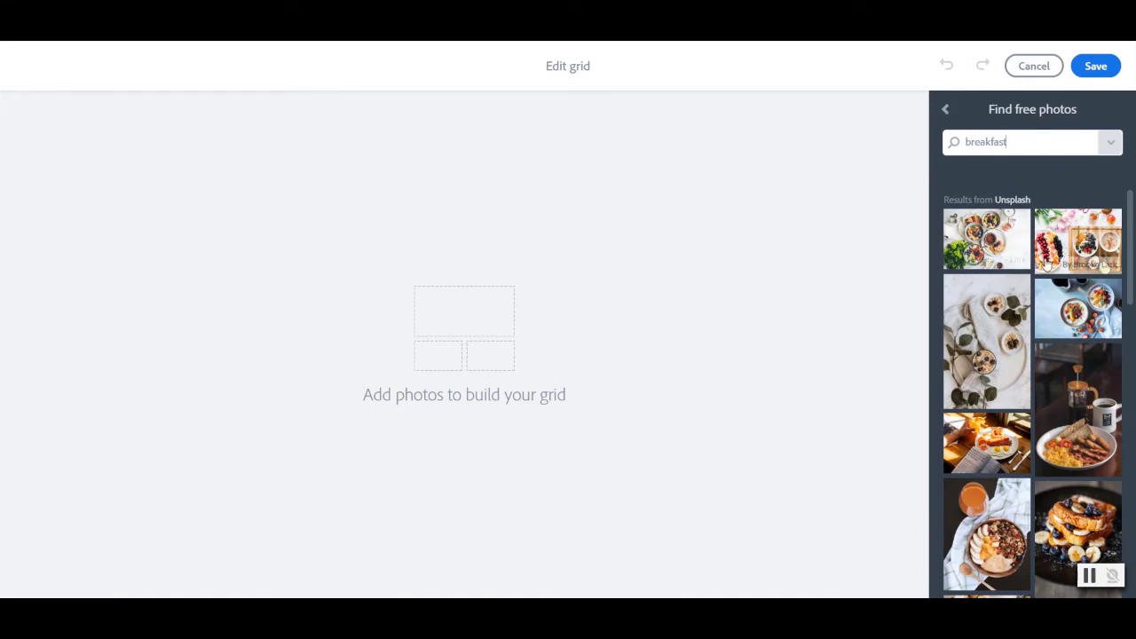
Add the coffee plate, French toast, yogurt and fried egg on toast photos to the grid
click(1084, 414)
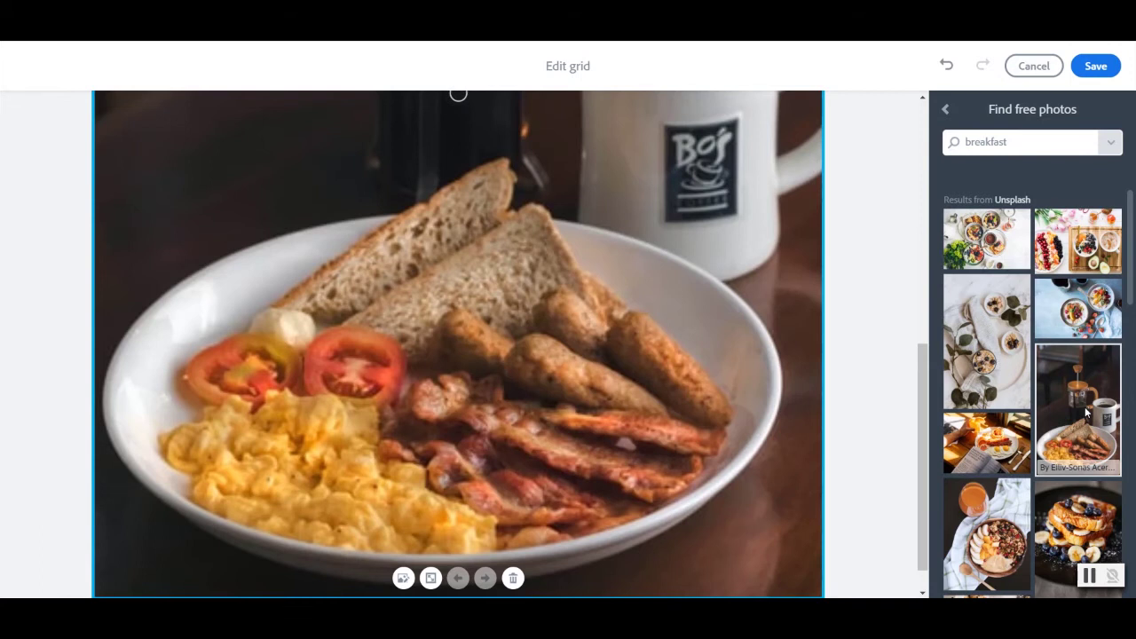
click(1077, 511)
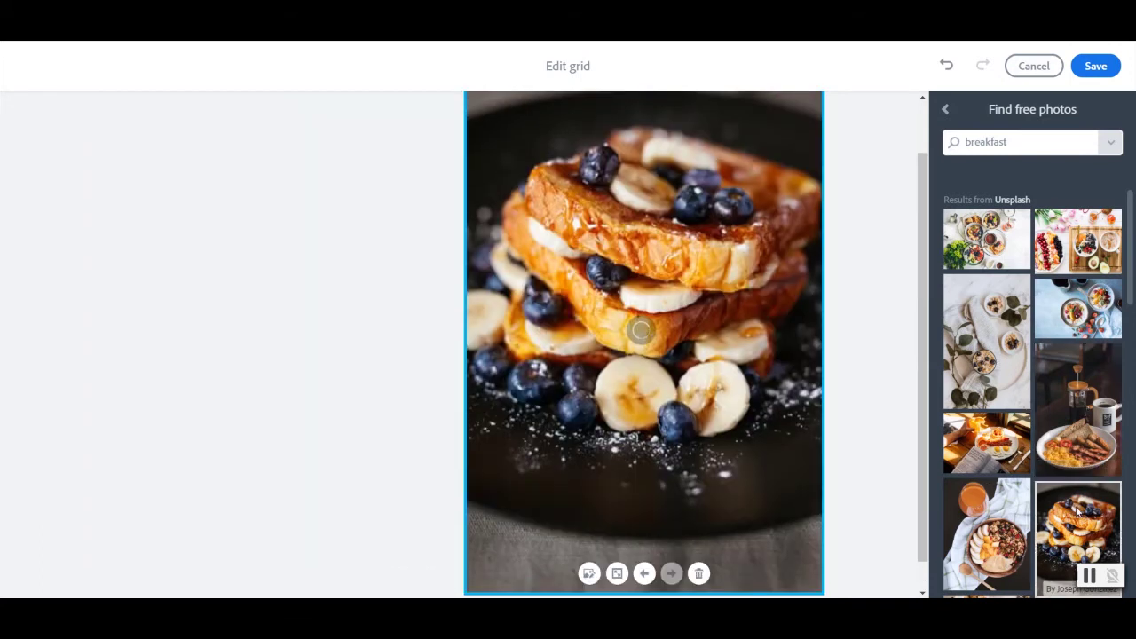
scroll(1078, 510, down, 3)
scroll(967, 521, down, 3)
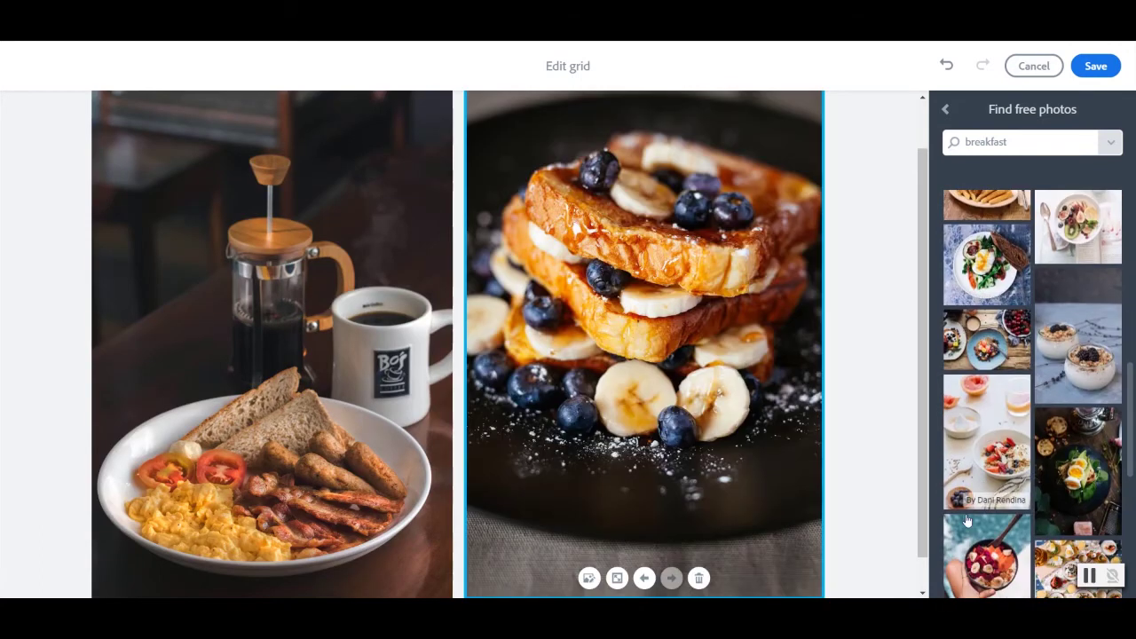
scroll(967, 521, down, 2)
click(1063, 227)
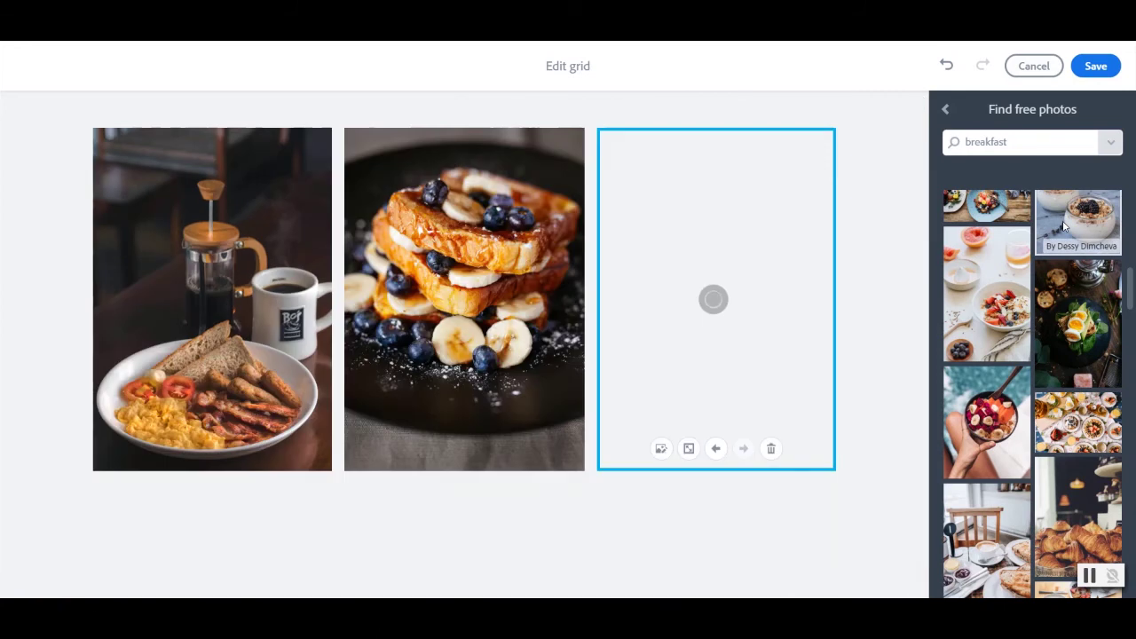
scroll(990, 453, down, 4)
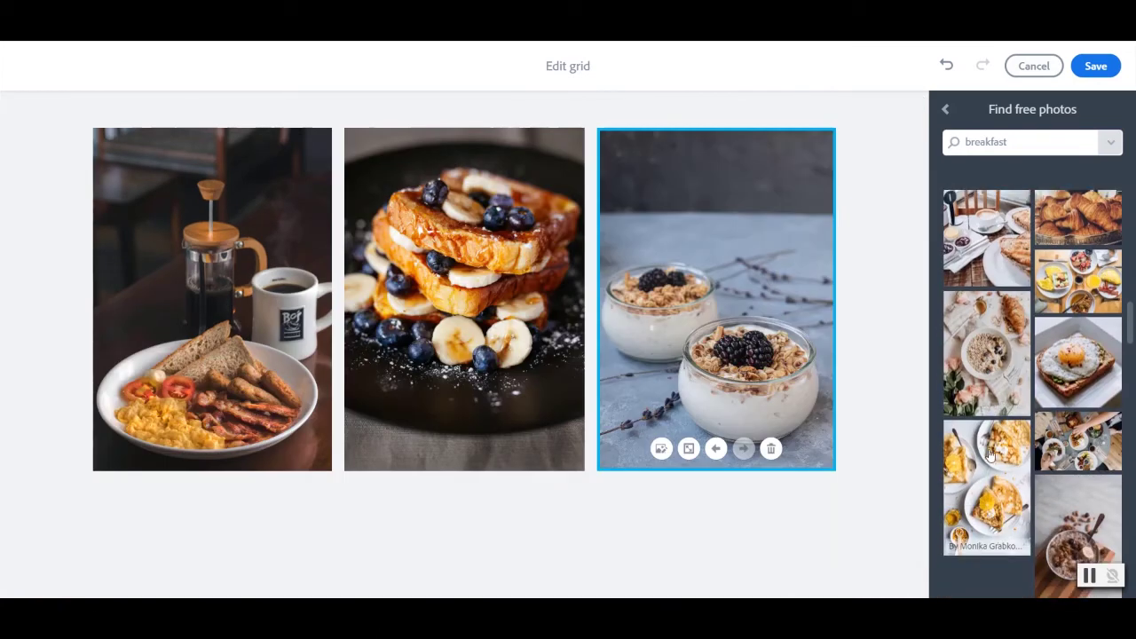
click(1075, 357)
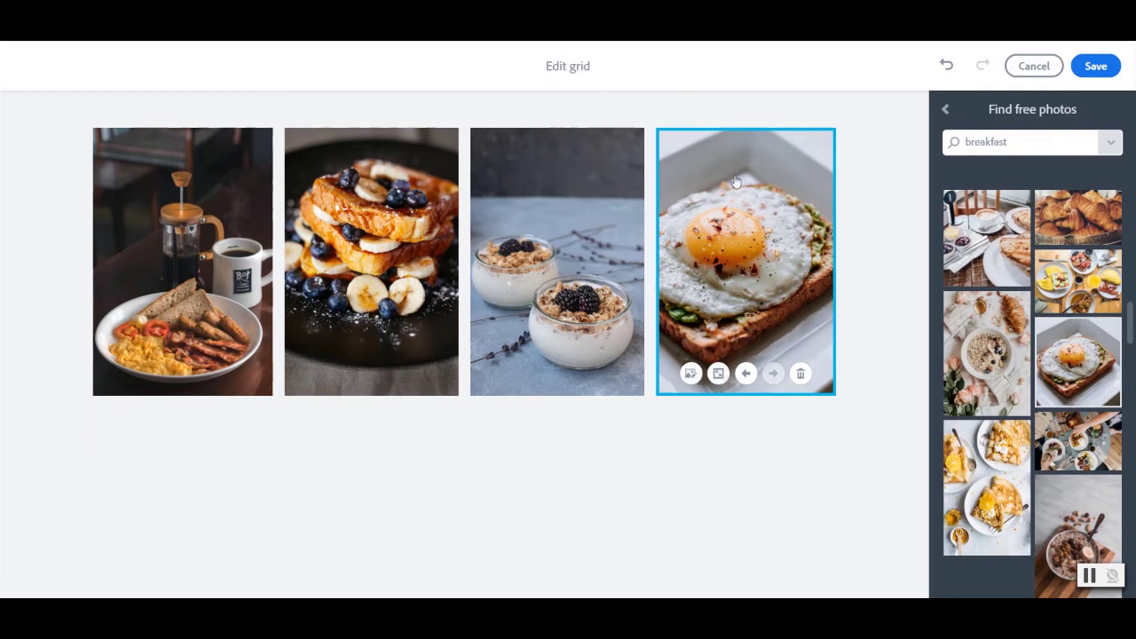
Try reordering the egg-on-toast photo, leave it third, and save the grid
click(349, 495)
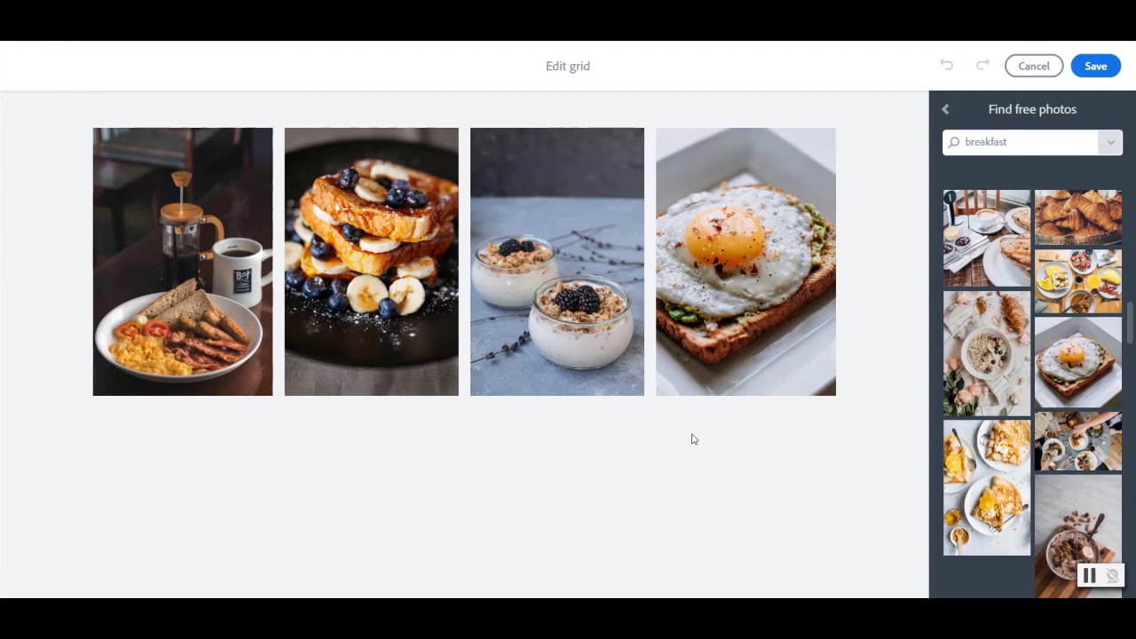
click(690, 384)
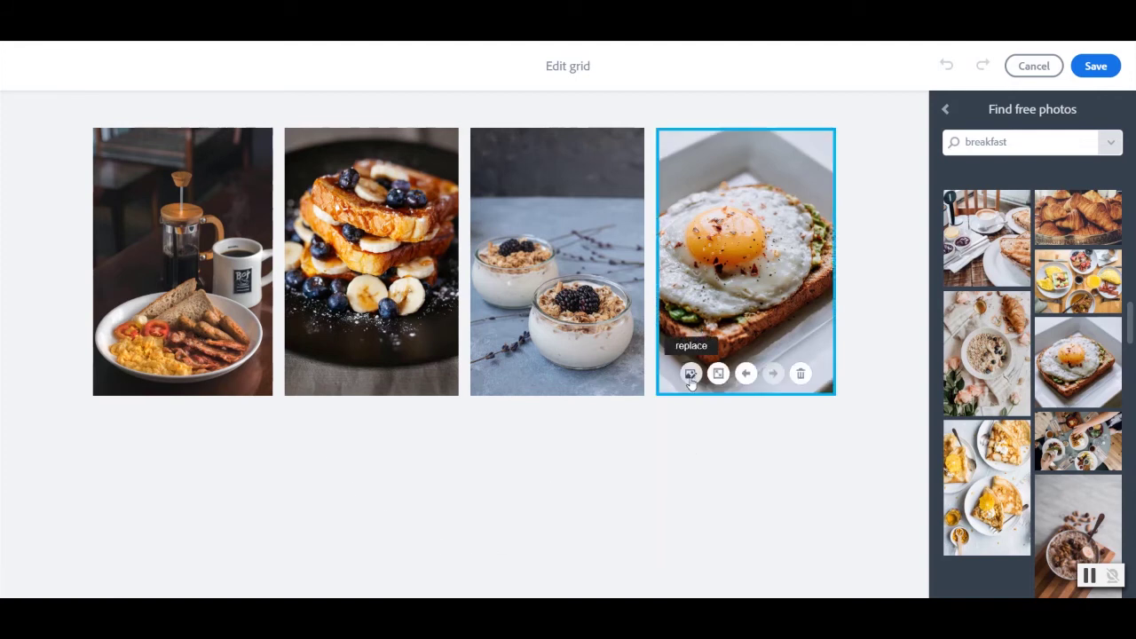
click(748, 374)
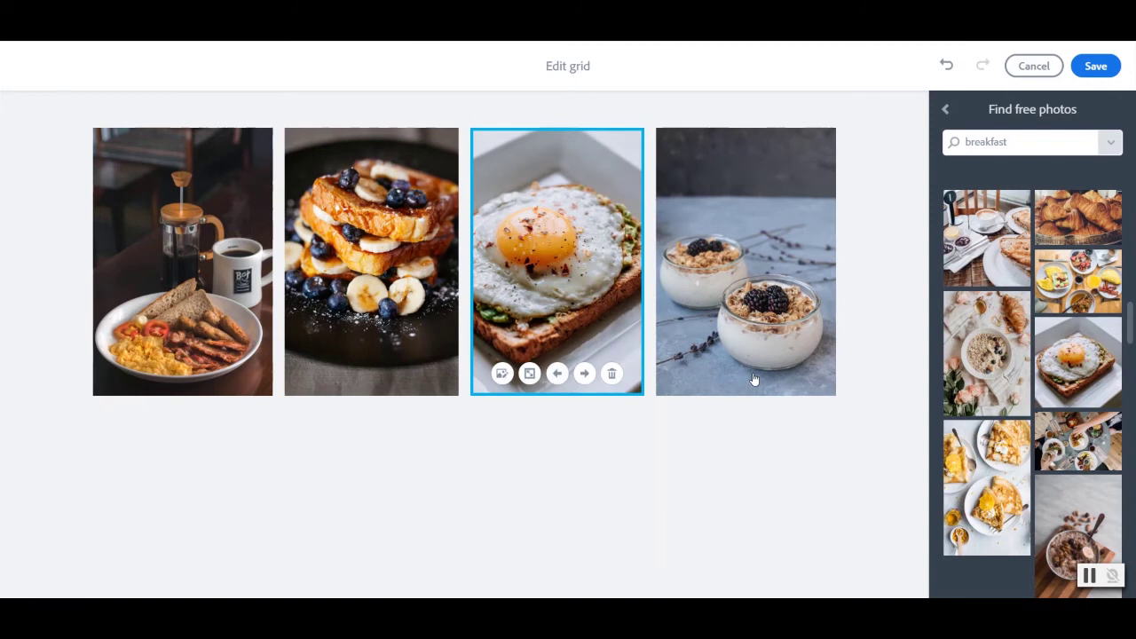
click(557, 373)
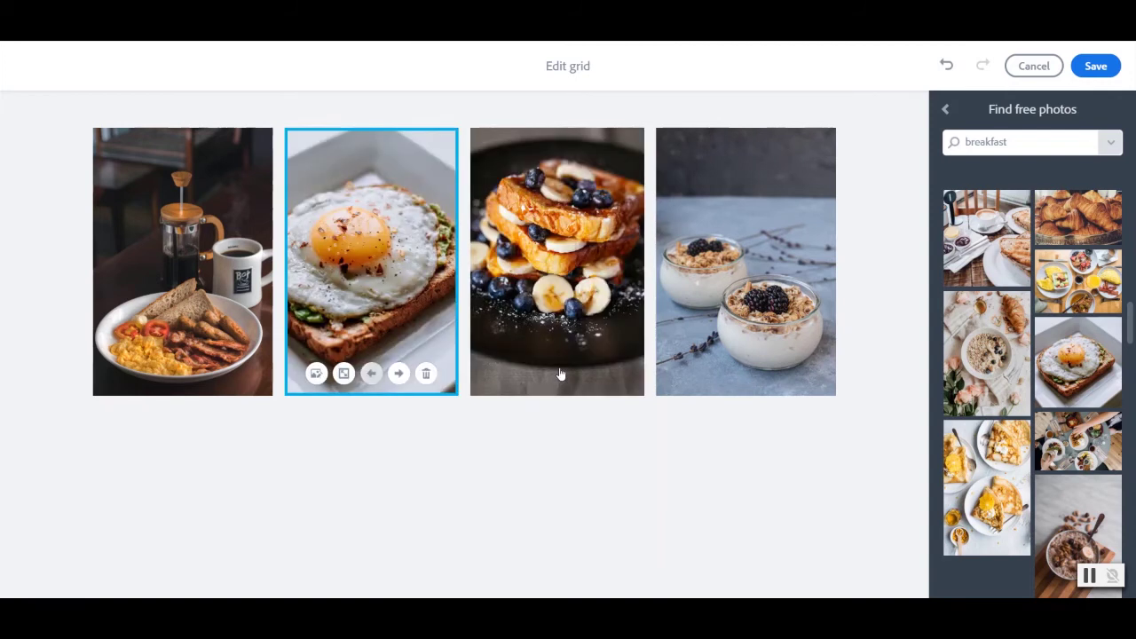
click(400, 374)
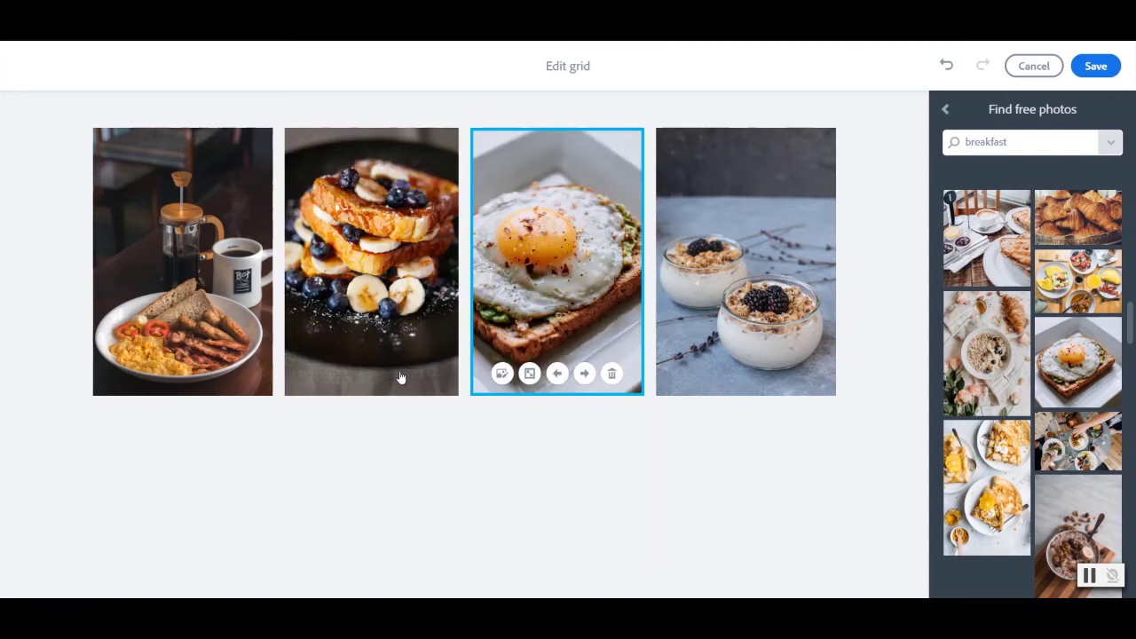
click(1106, 70)
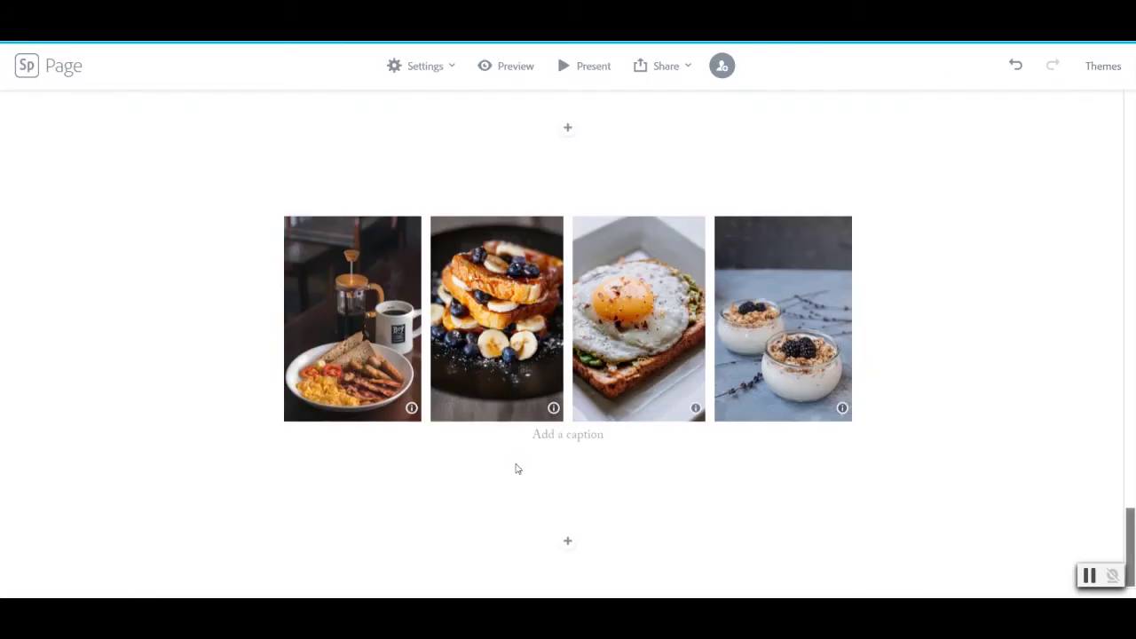
Caption the grid 'Breakfast debates are delicious.' and start a new glideshow below it
click(568, 435)
text(Breakfast )
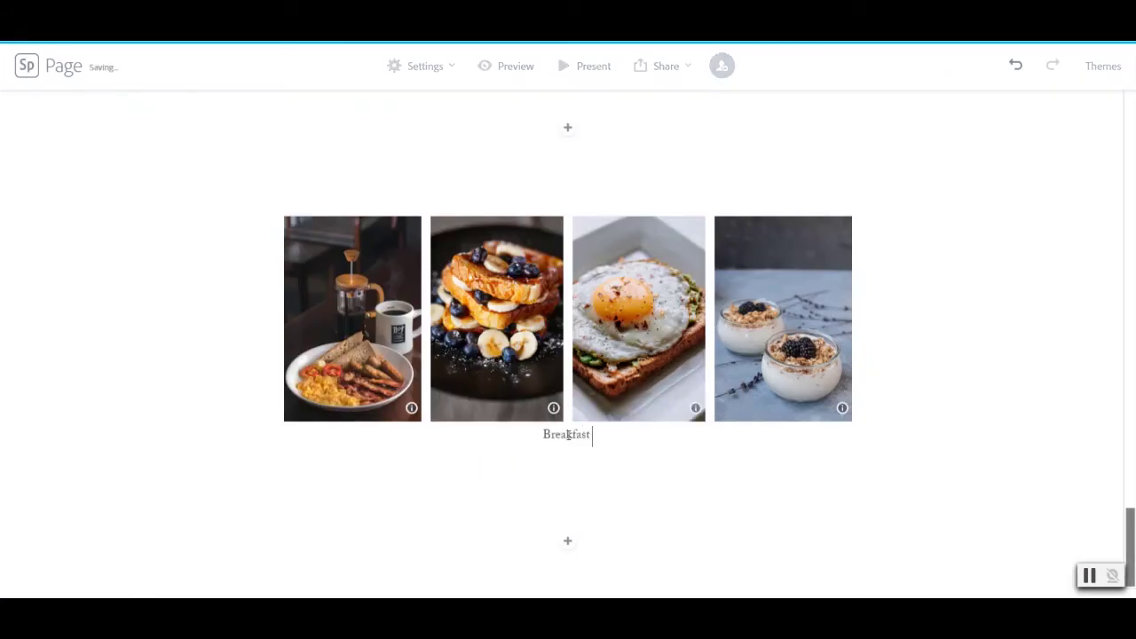
text(debates are deliciou)
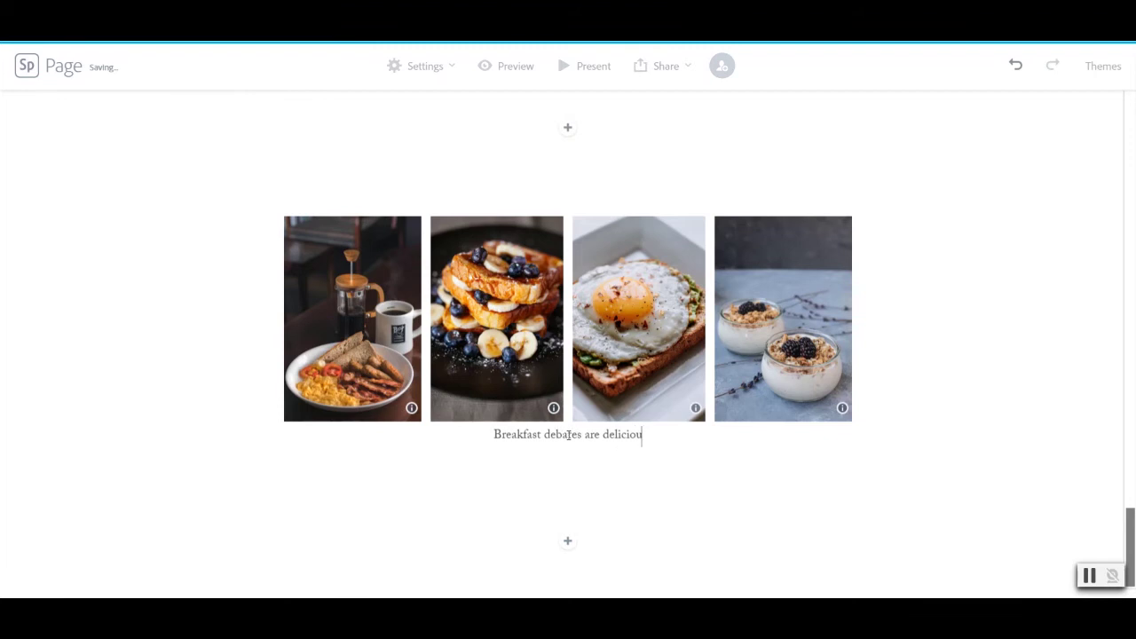
text(s.)
key(Return)
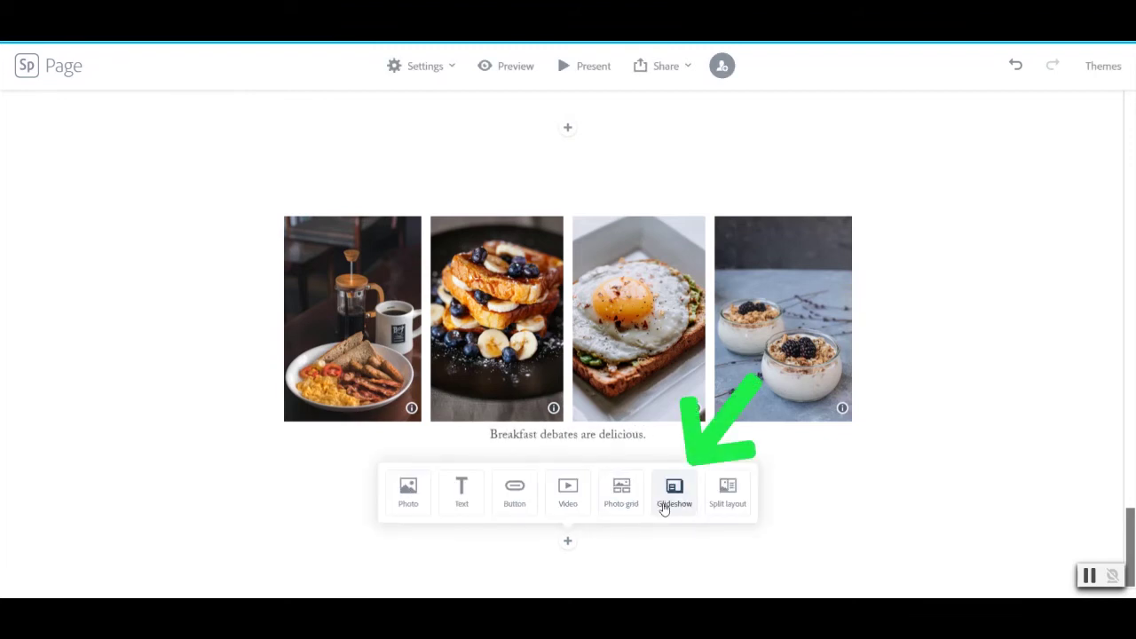
click(673, 494)
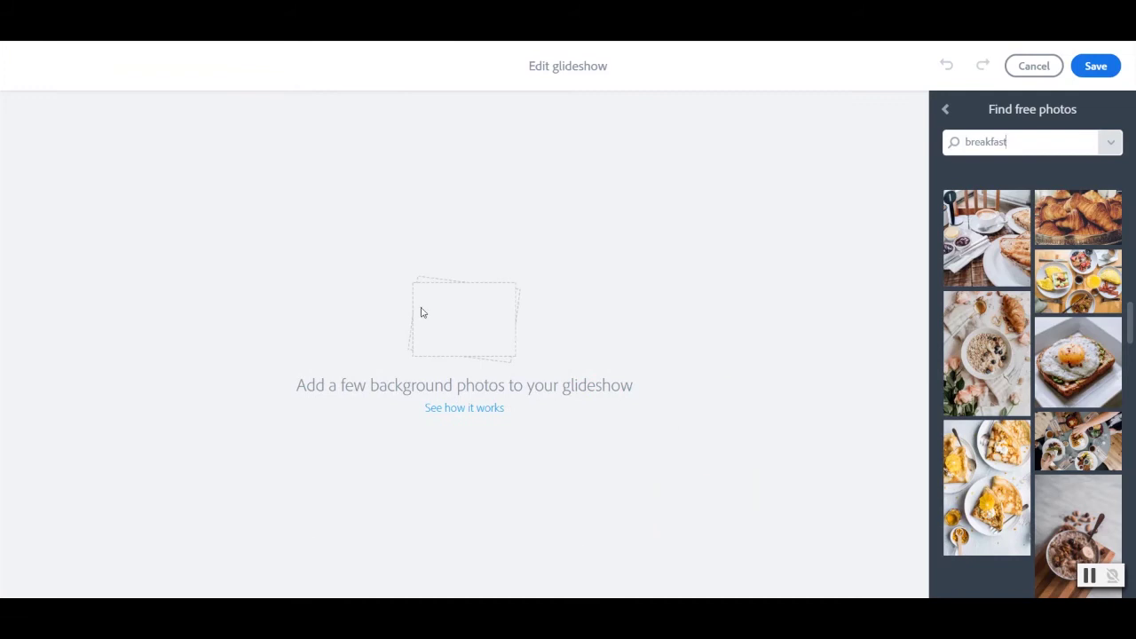
Add the crepes, skillet eggs and latte-art coffee photos as glideshow slides and save
click(982, 515)
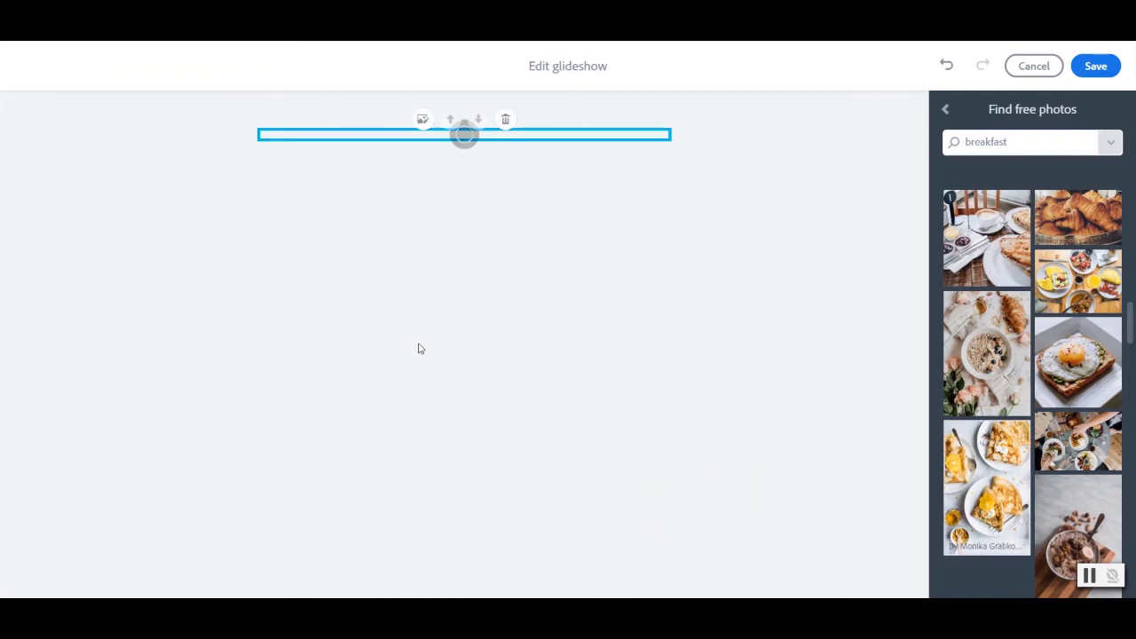
scroll(459, 483, down, 1)
scroll(459, 484, up, 4)
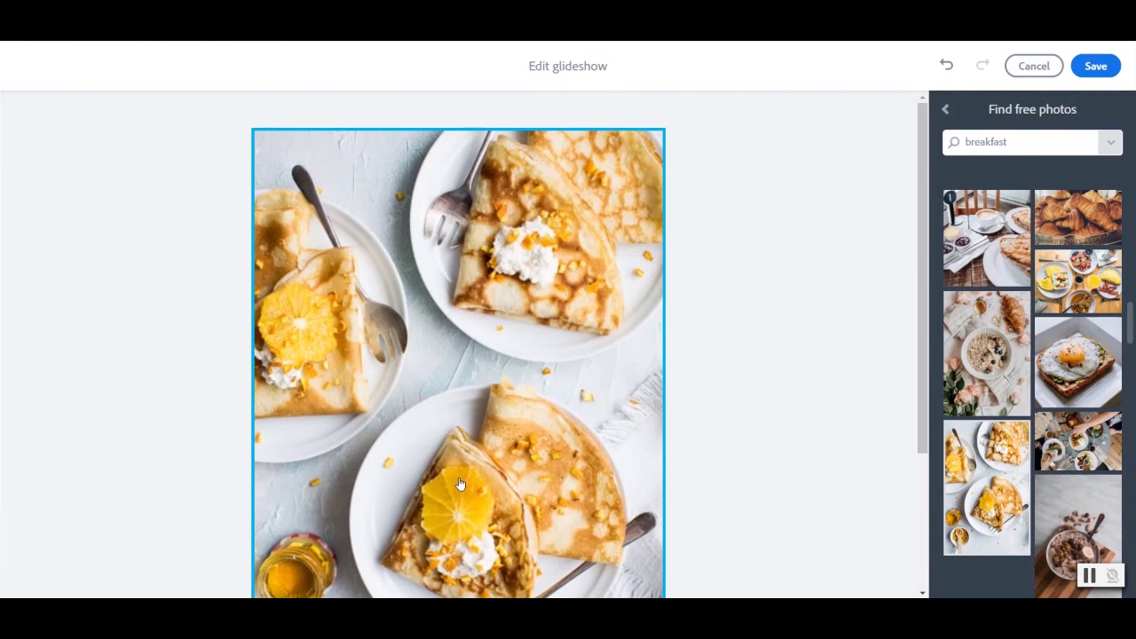
scroll(1033, 243, down, 10)
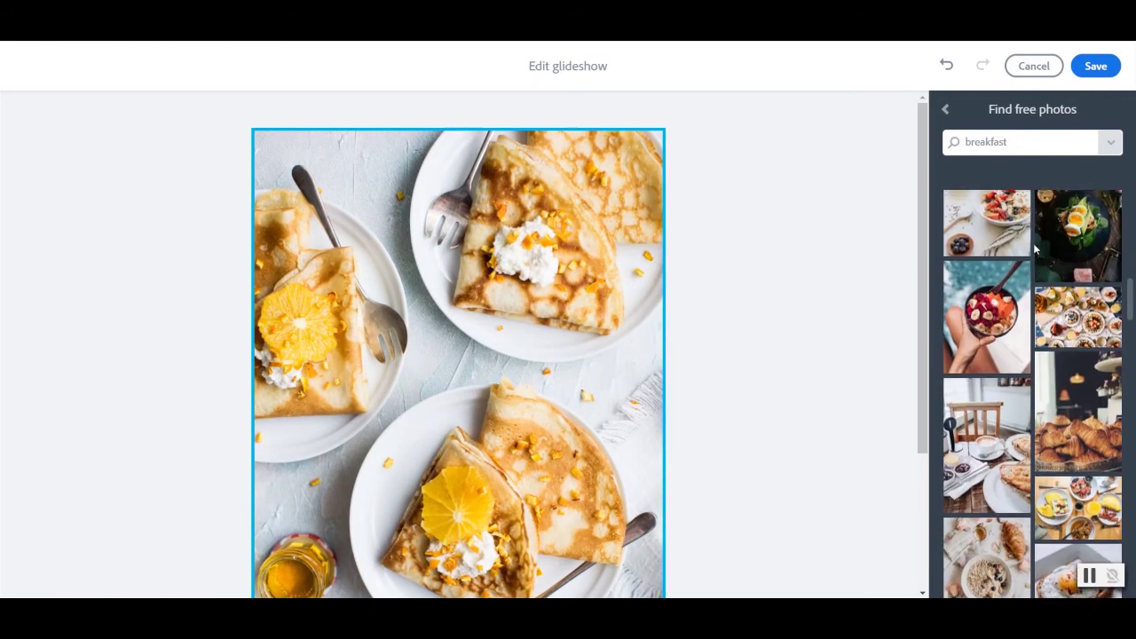
scroll(1056, 267, down, 3)
click(1083, 293)
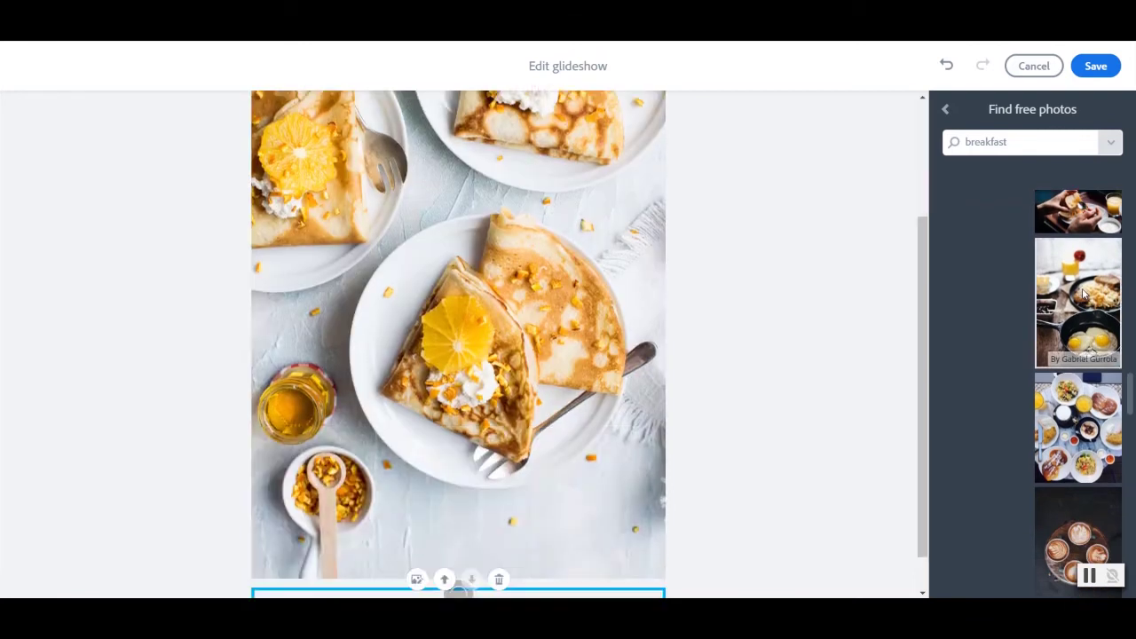
scroll(1083, 297, down, 3)
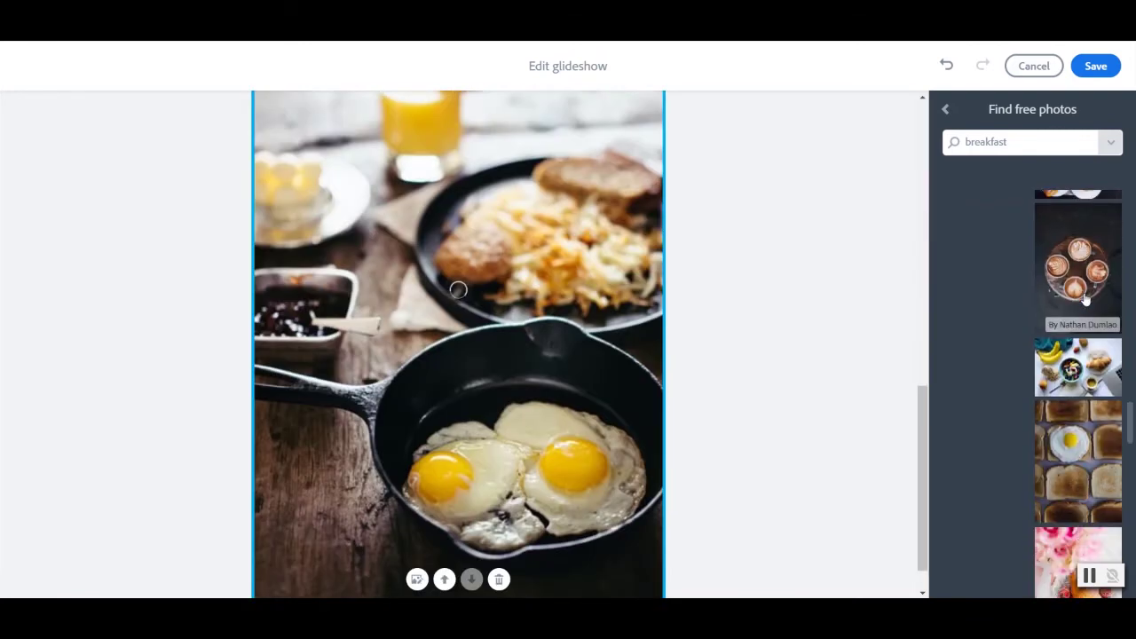
click(1067, 251)
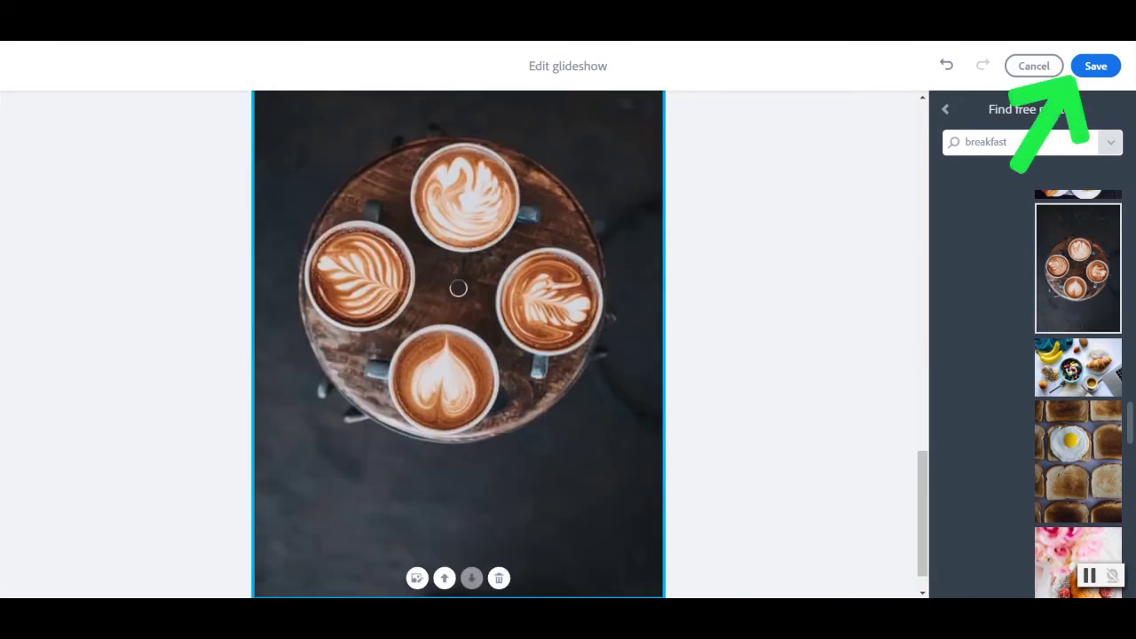
click(1095, 66)
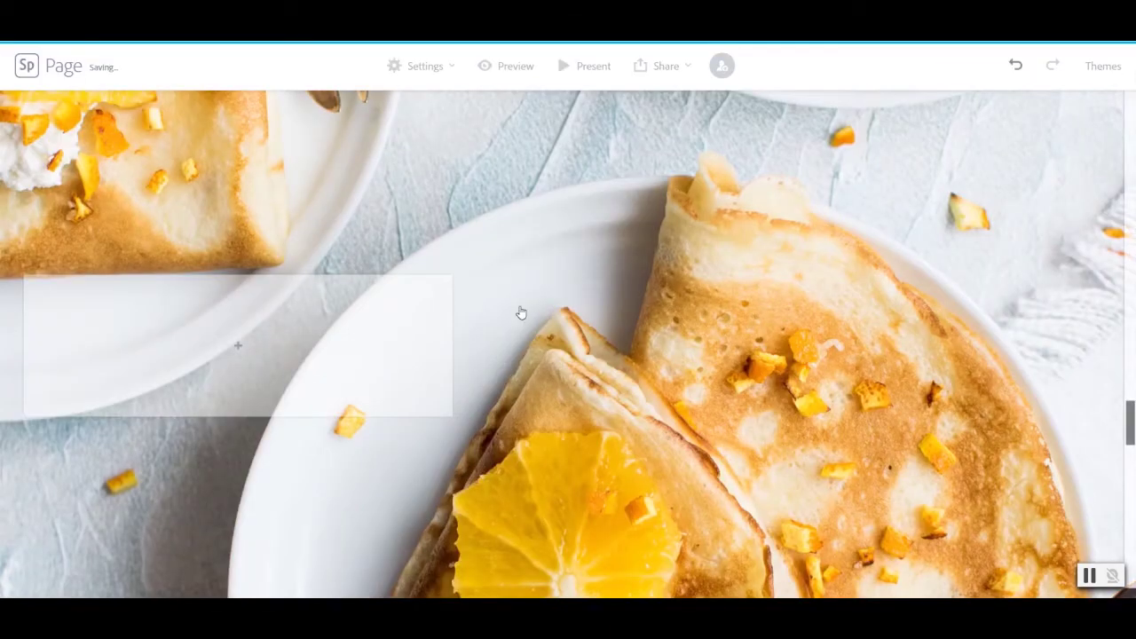
Add a 'Crepes are good.' text card to the crepes section, discarding a trial video block
click(242, 345)
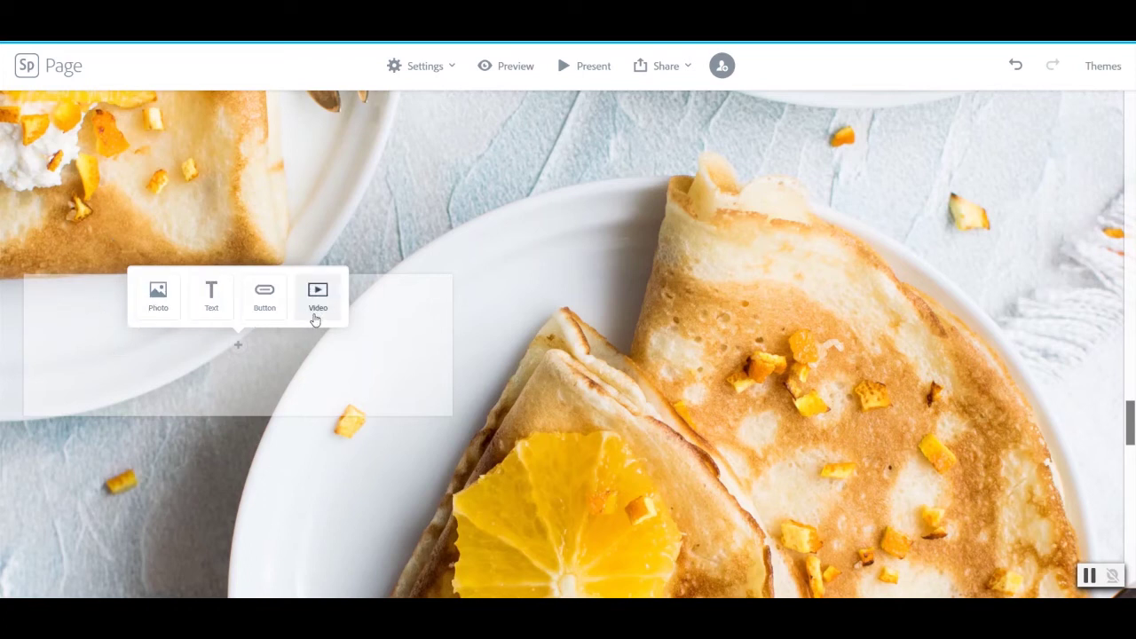
click(315, 317)
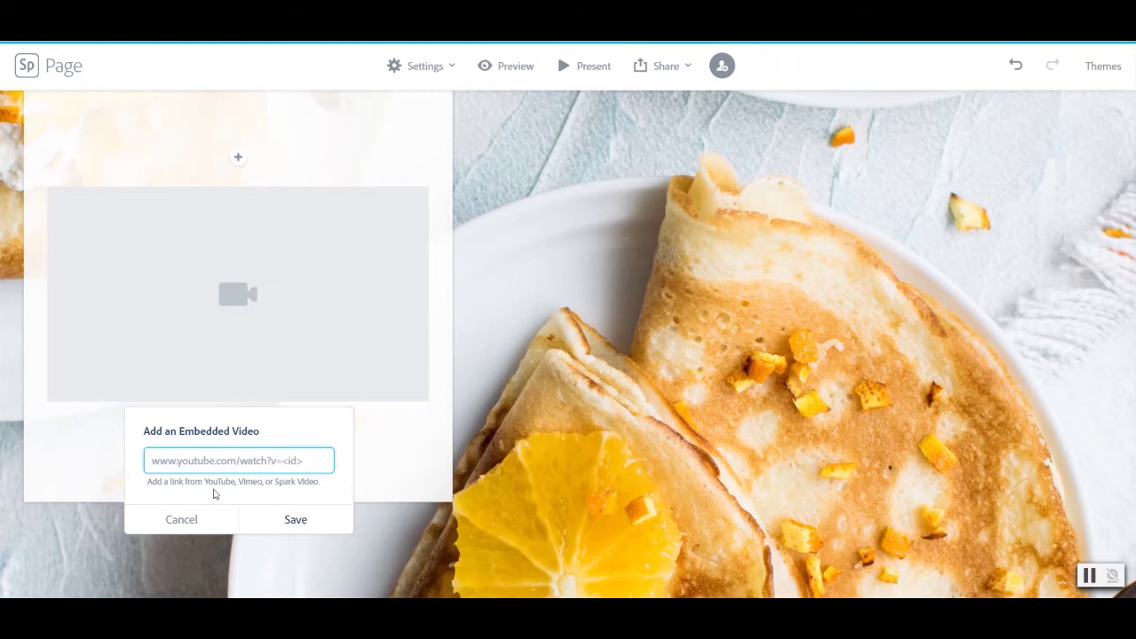
click(189, 520)
click(238, 346)
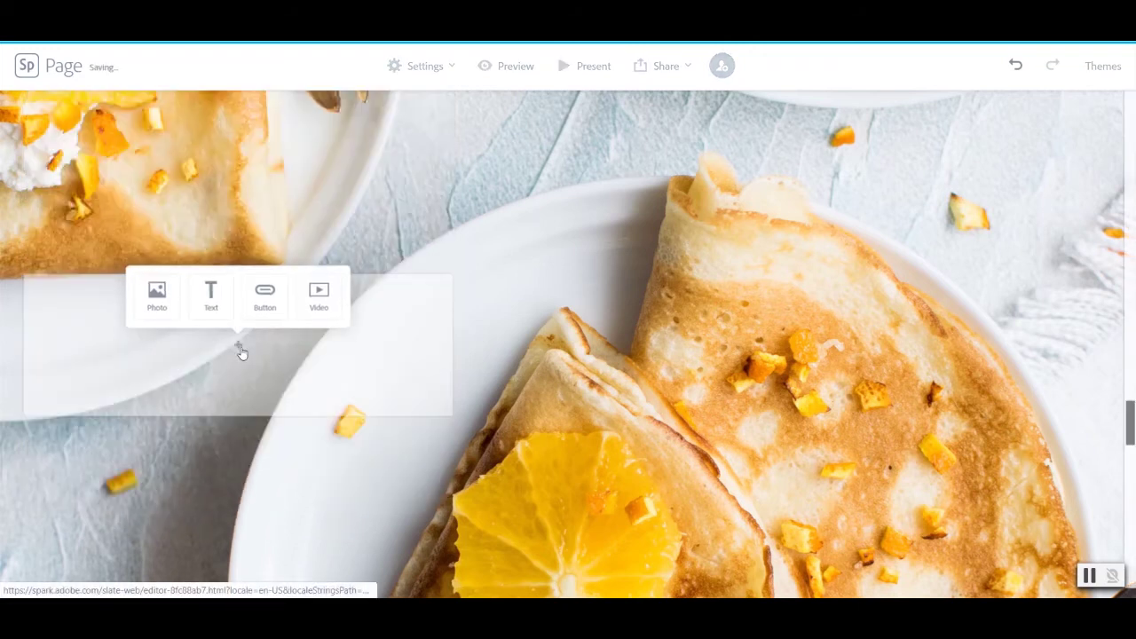
click(217, 321)
text(C)
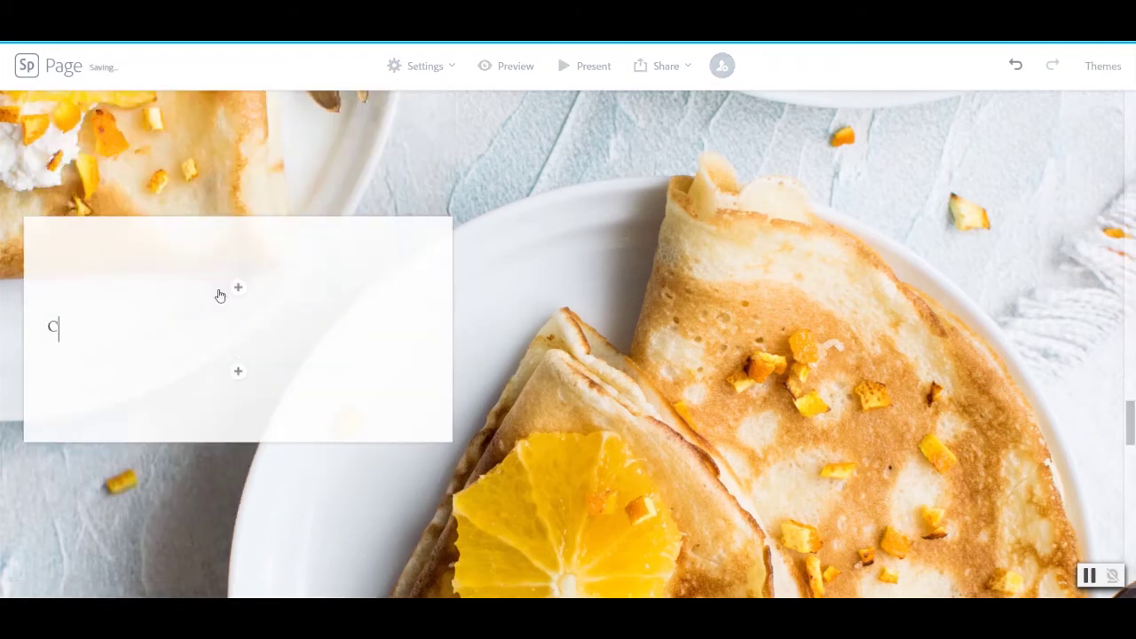
text(repes are good.)
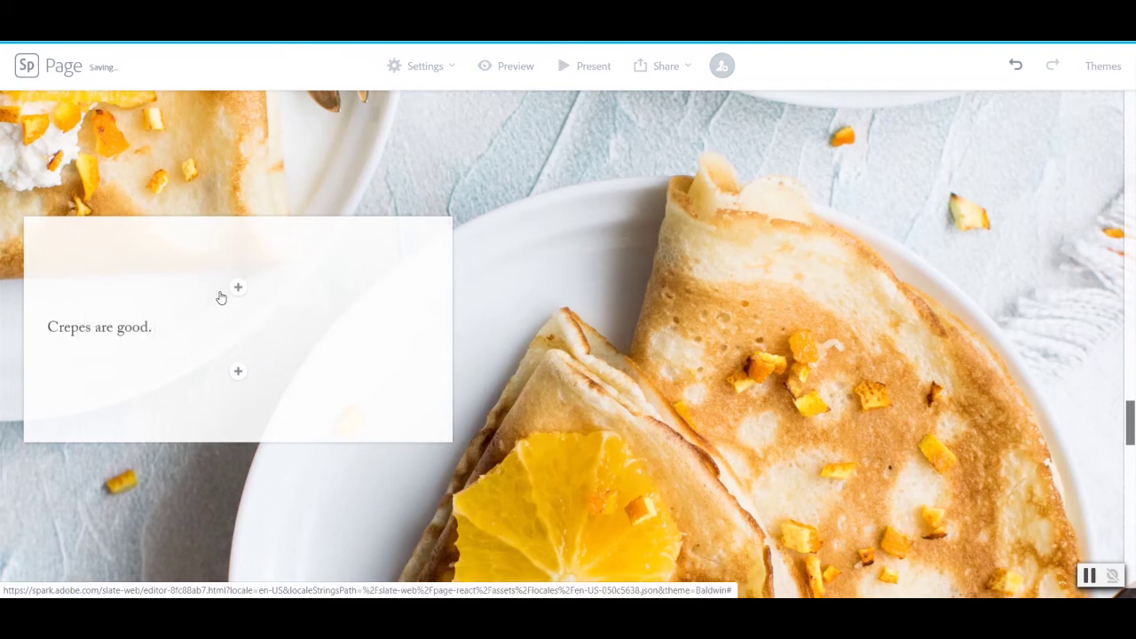
Move the crepes photo's focal point onto the whipped cream and save it
click(497, 397)
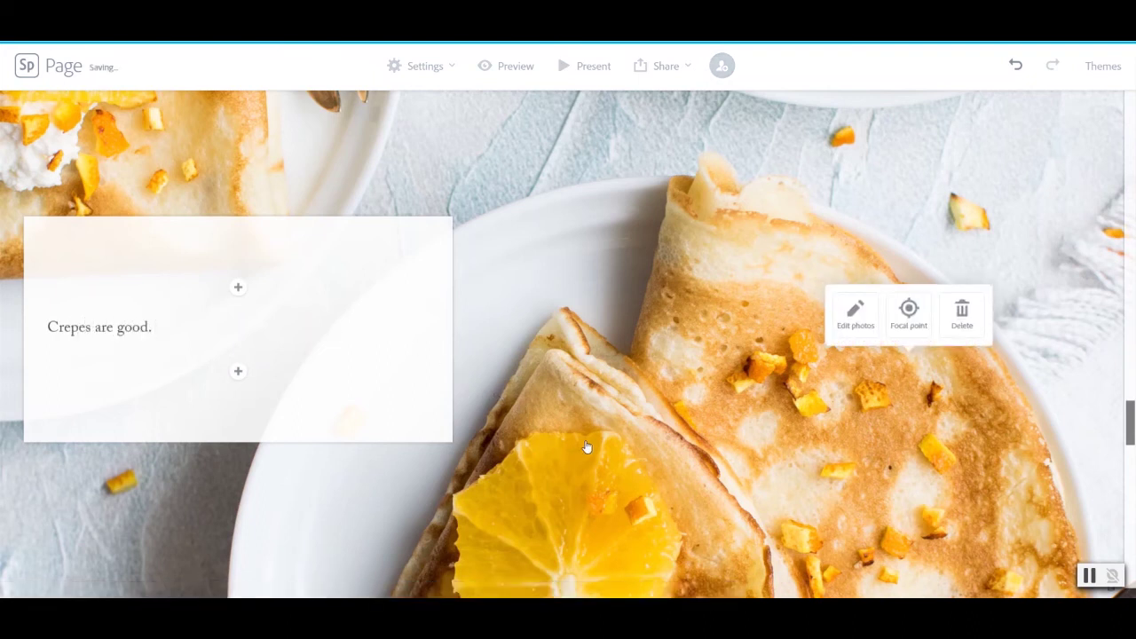
click(907, 315)
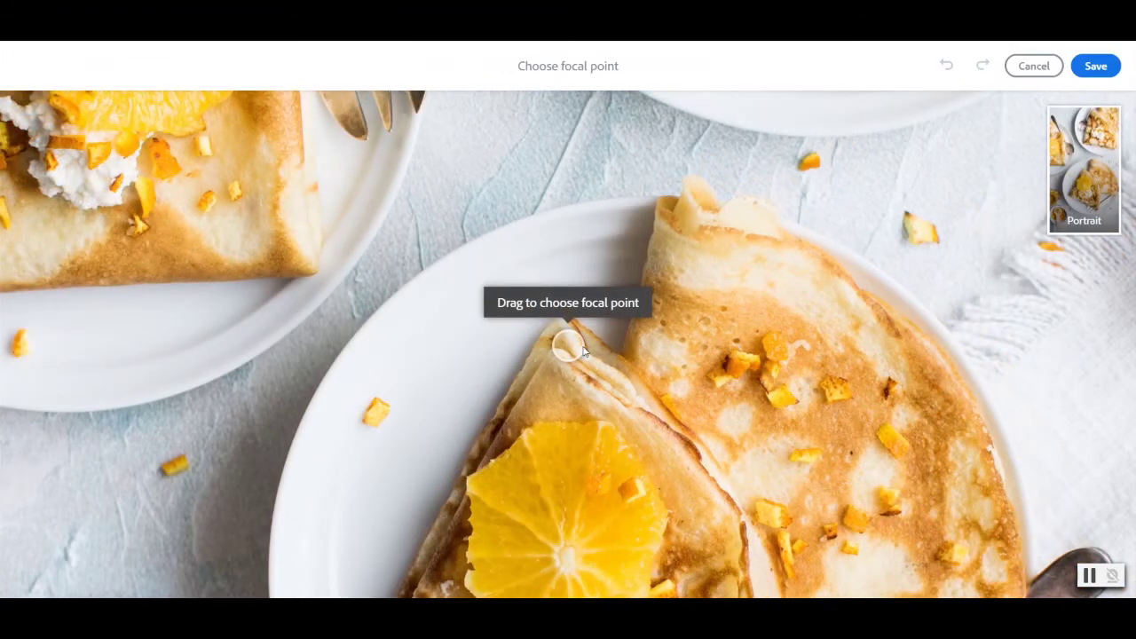
mouse_move(584, 352)
mouse_down()
mouse_move(635, 479)
mouse_move(654, 456)
mouse_up()
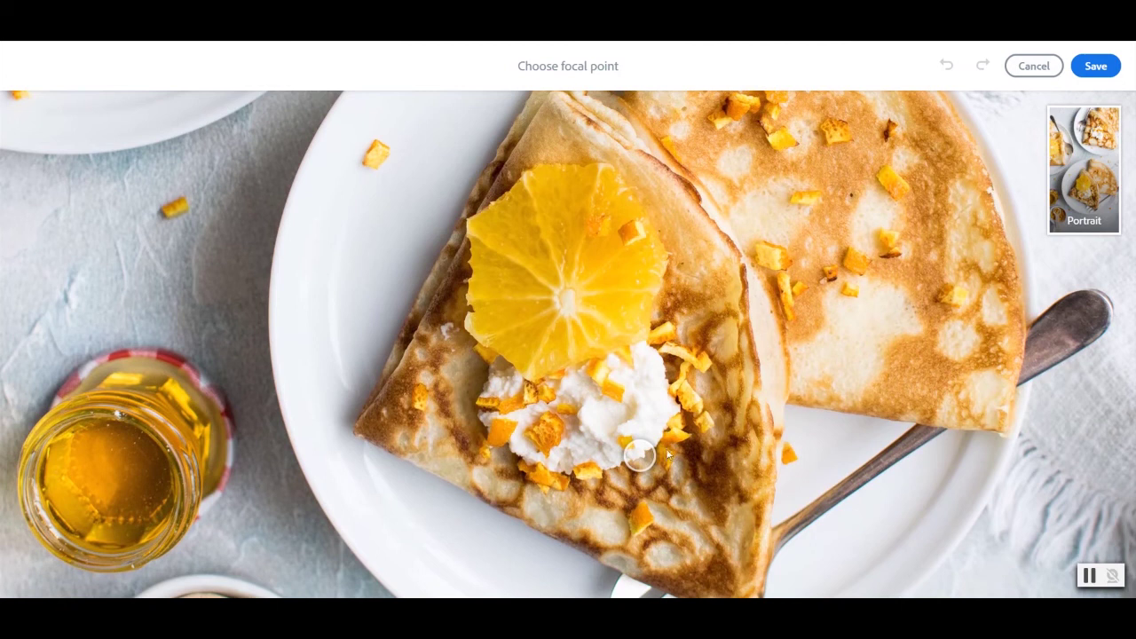
click(1095, 66)
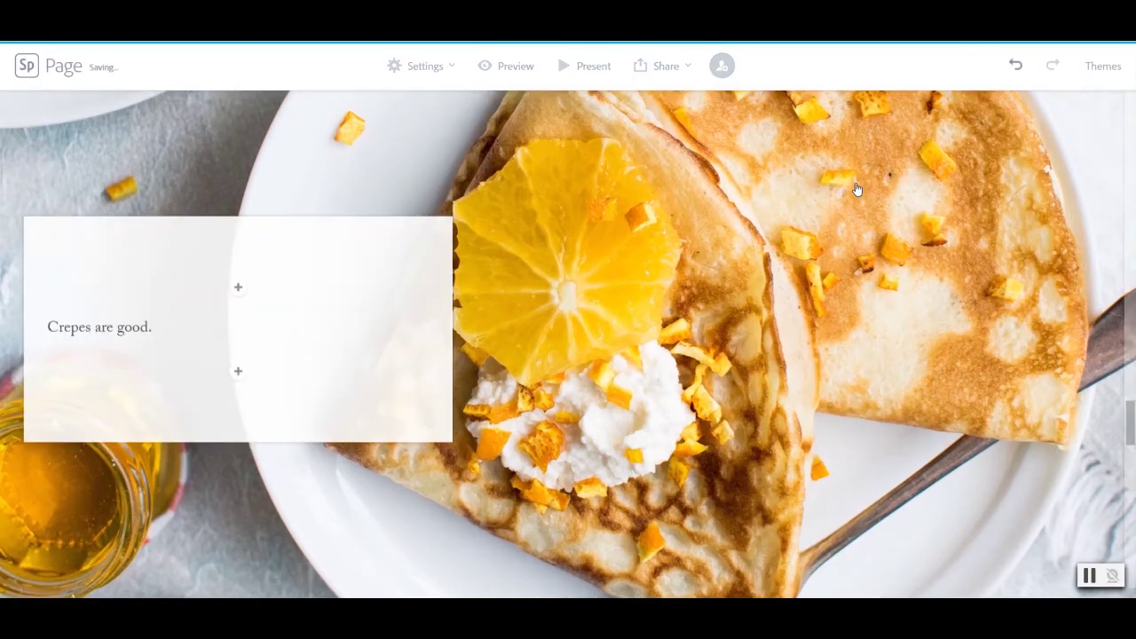
Add an 'EGGS!' text card to the food-pan section
scroll(758, 219, down, 5)
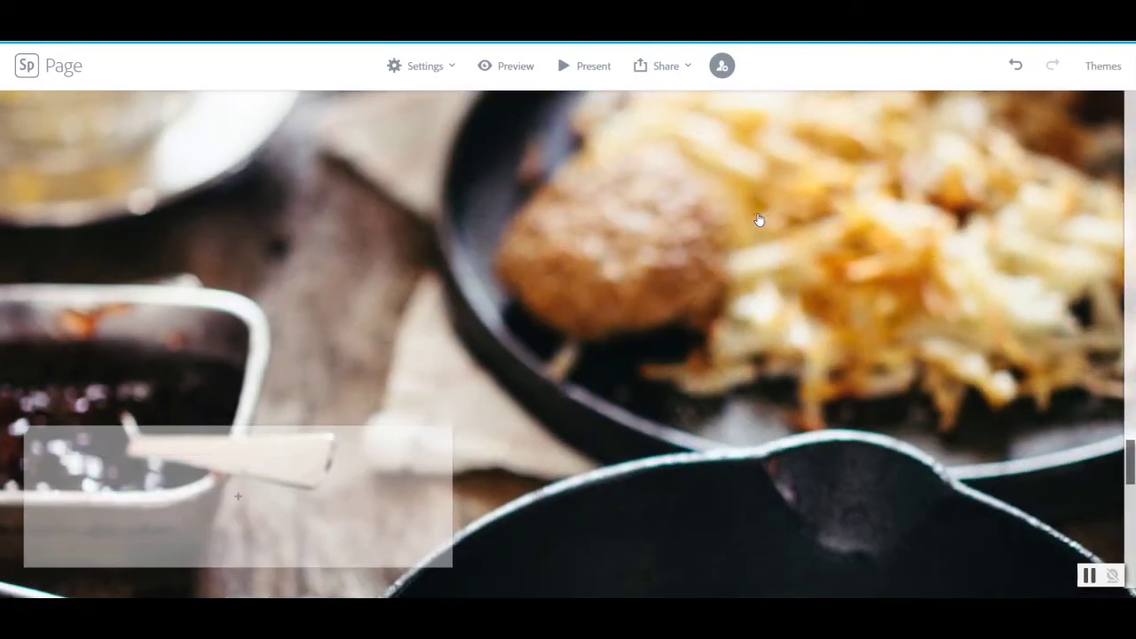
scroll(759, 220, up, 3)
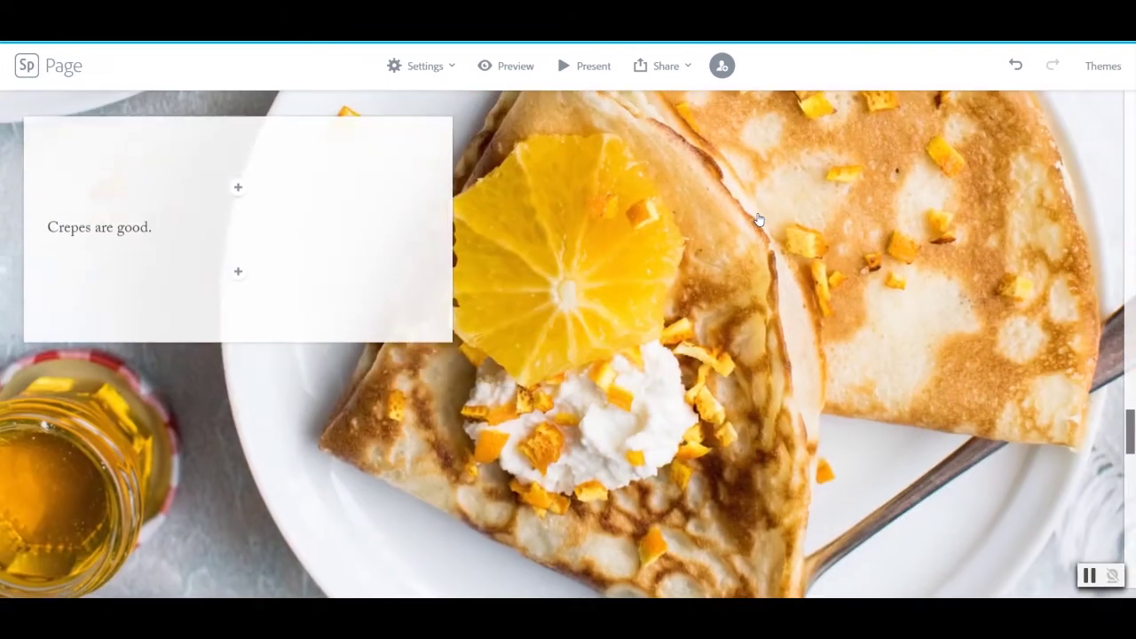
scroll(759, 219, down, 4)
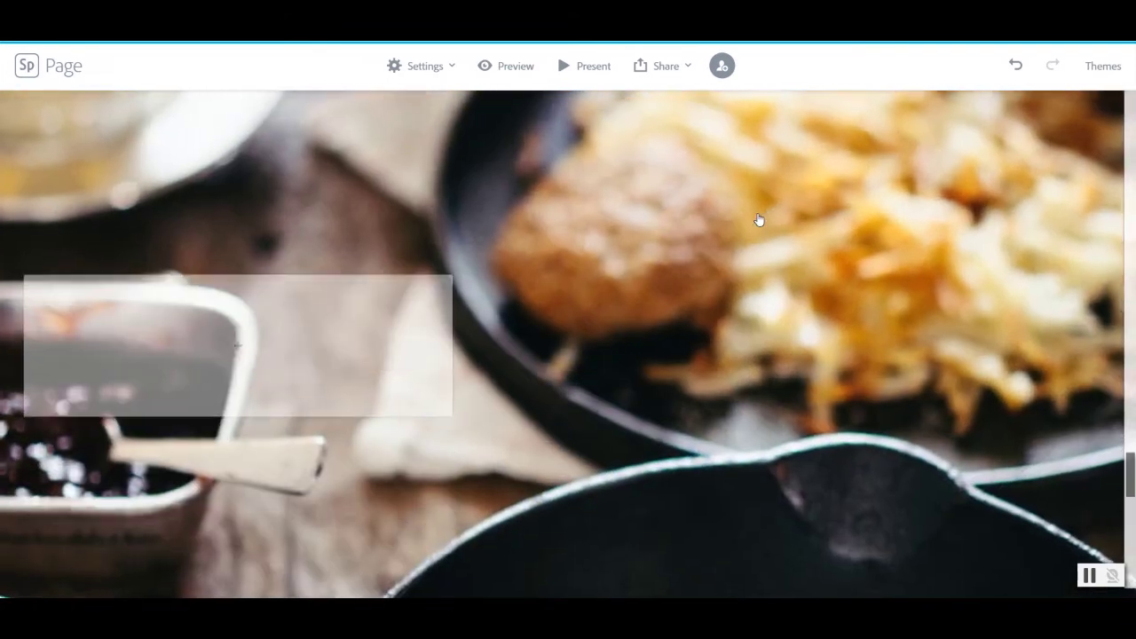
click(246, 301)
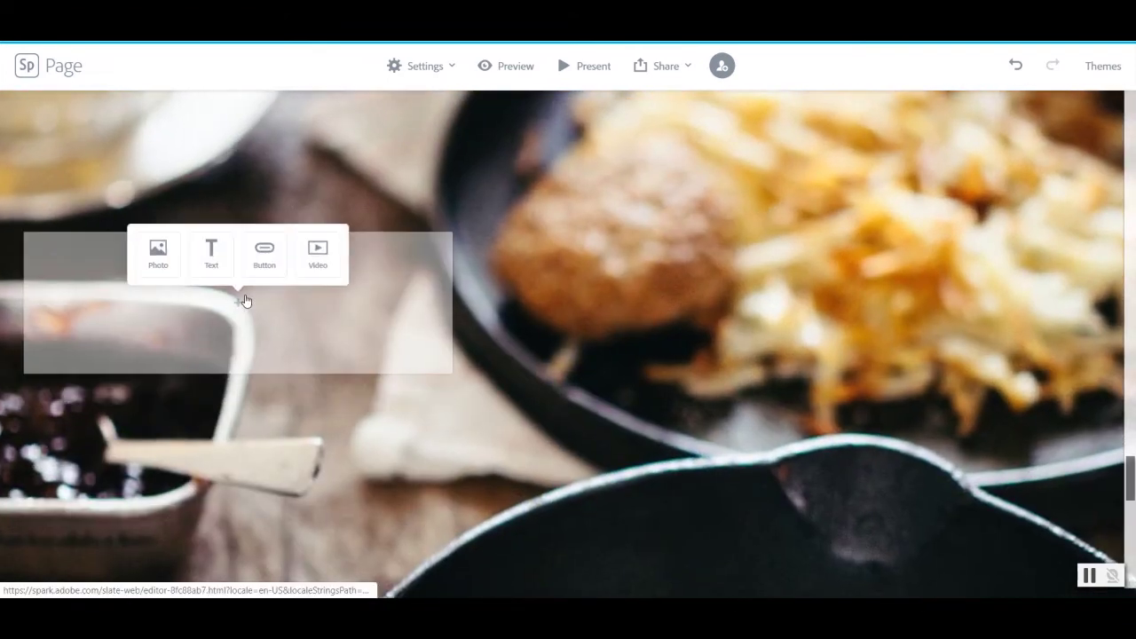
click(215, 260)
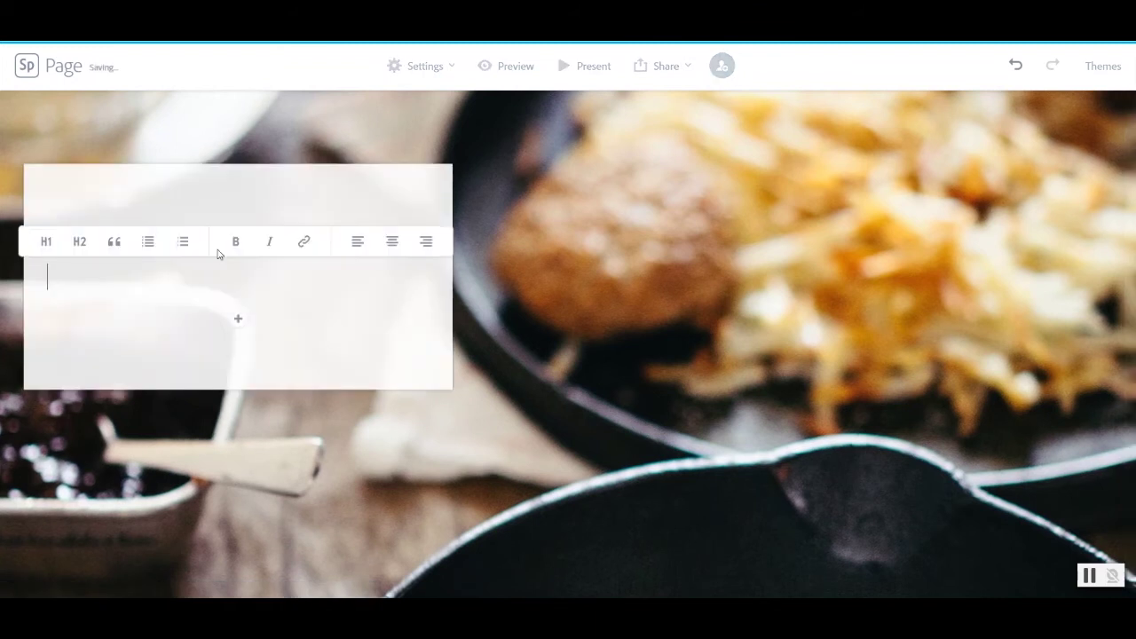
text(E)
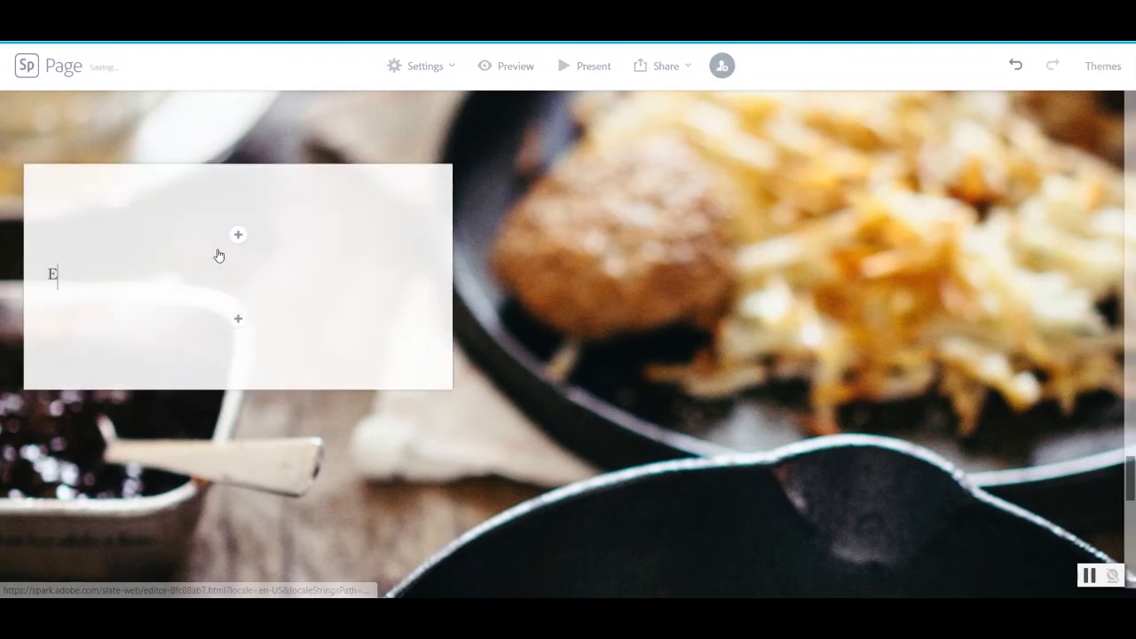
text(GGS!)
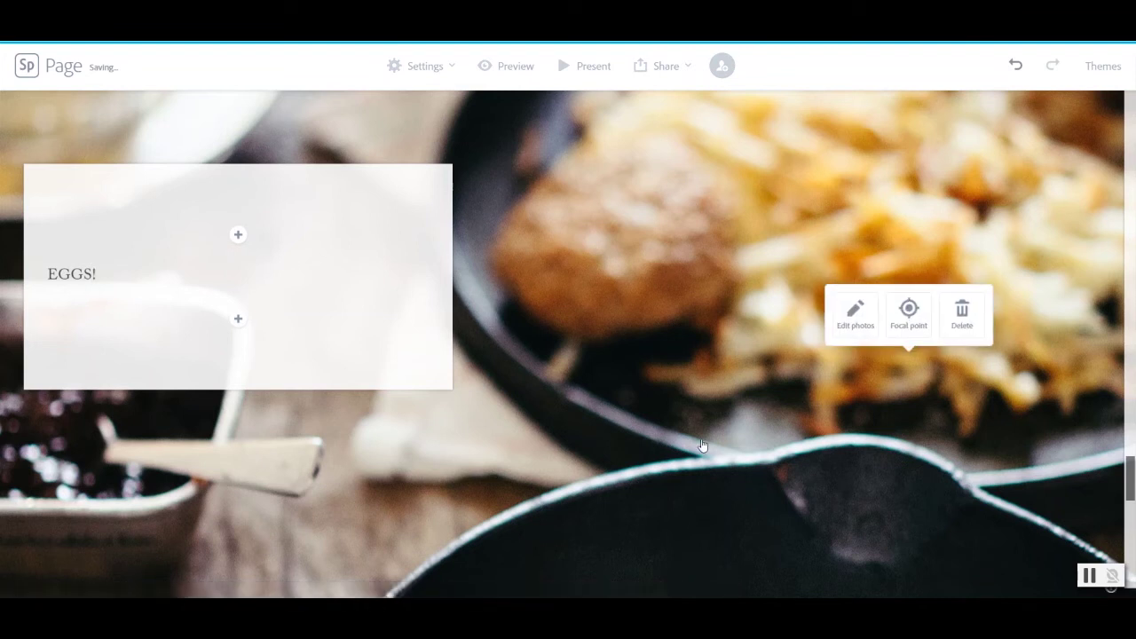
Shift the food-pan photo's focal point down onto the fried eggs and save it
mouse_move(819, 400)
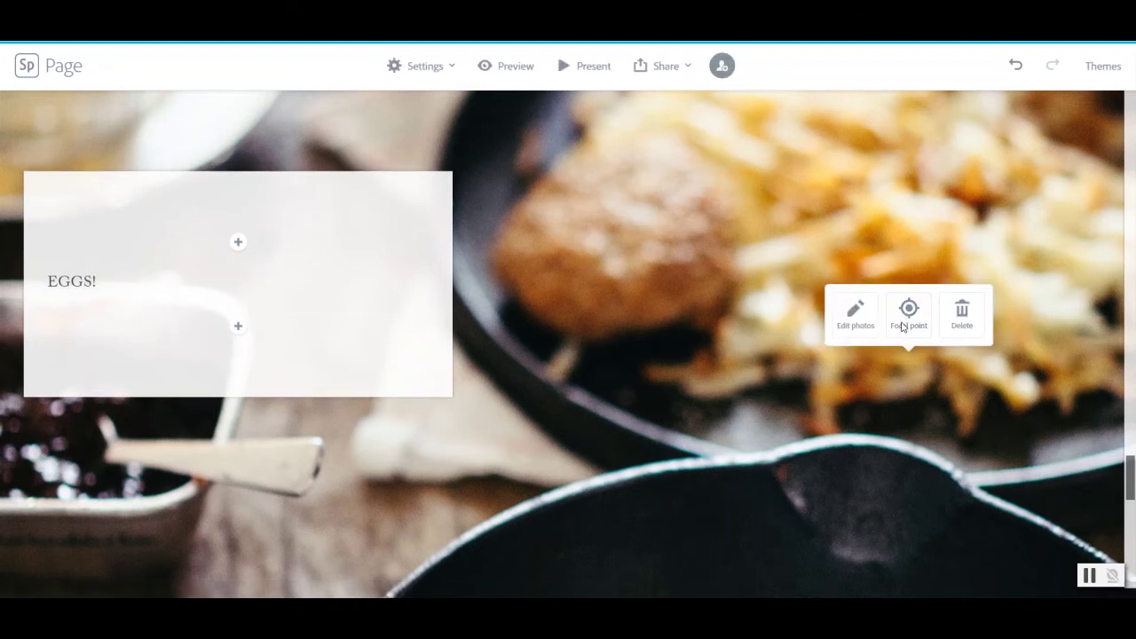
click(905, 318)
drag(568, 345, 689, 545)
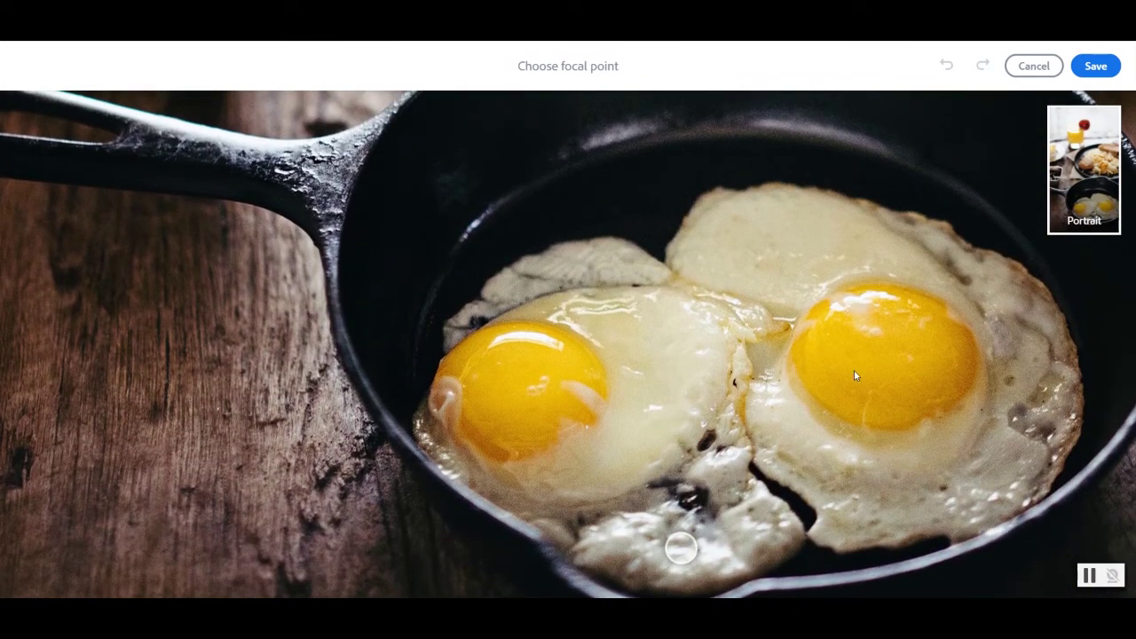
click(1096, 64)
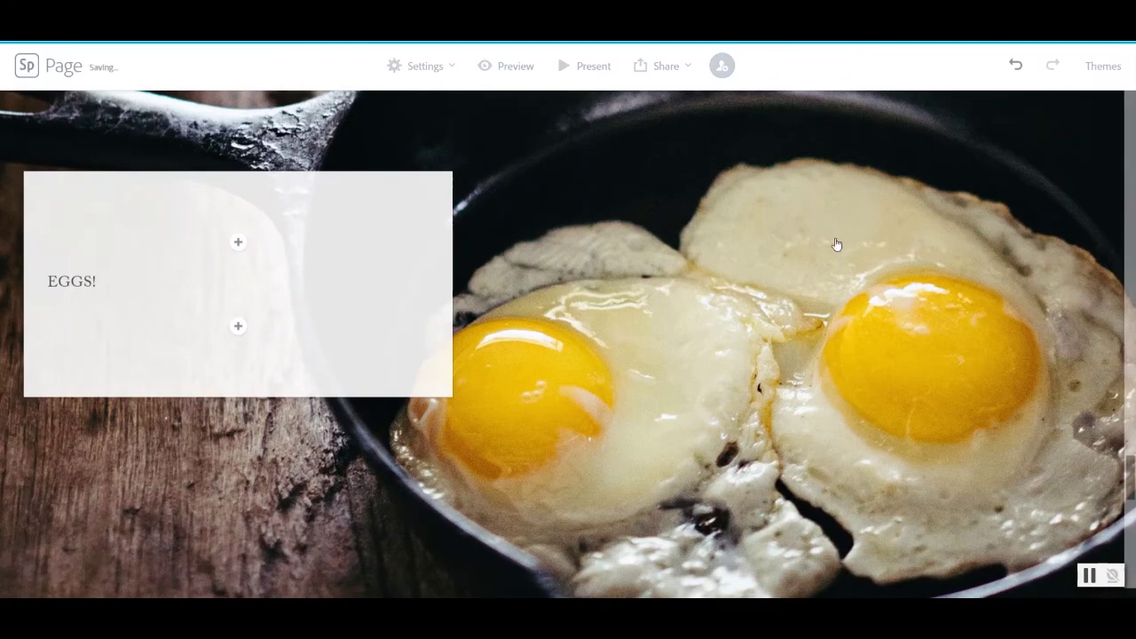
scroll(826, 264, down, 5)
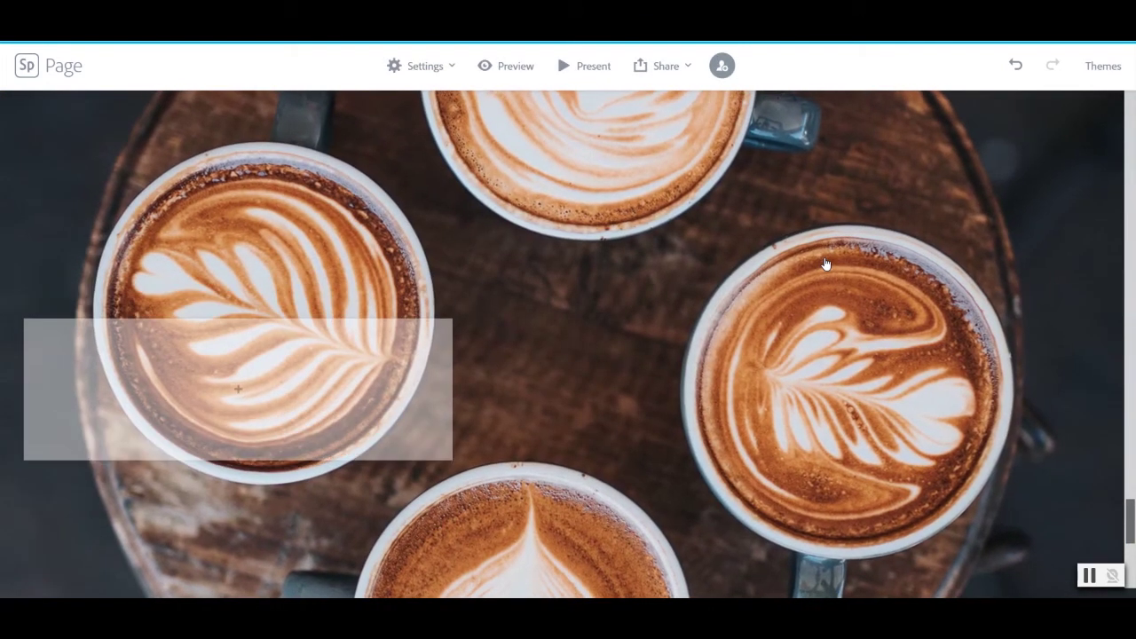
Add a 'Coffee is the best. Case Closed.' text card to the coffee section
click(234, 397)
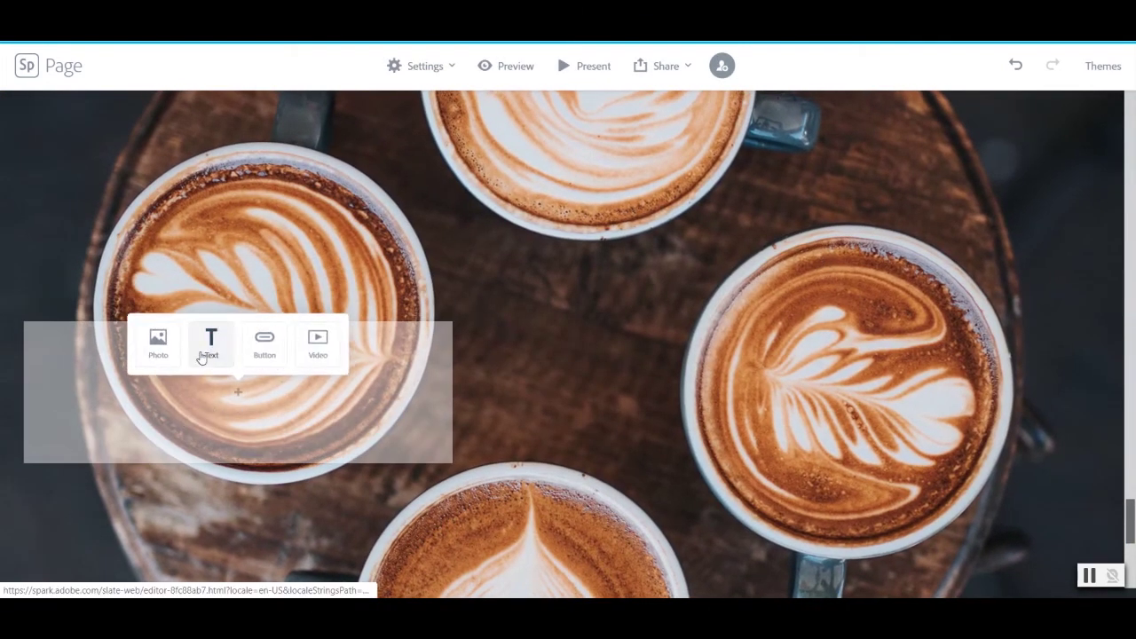
click(210, 351)
text(Coffee is the best.)
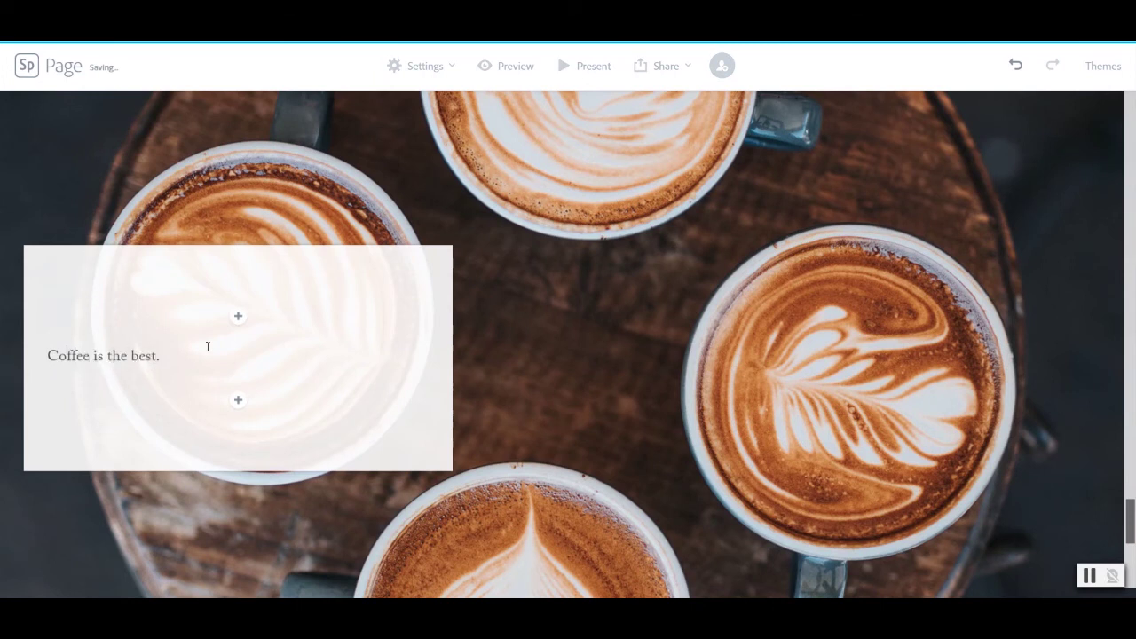
text( Case Closed.)
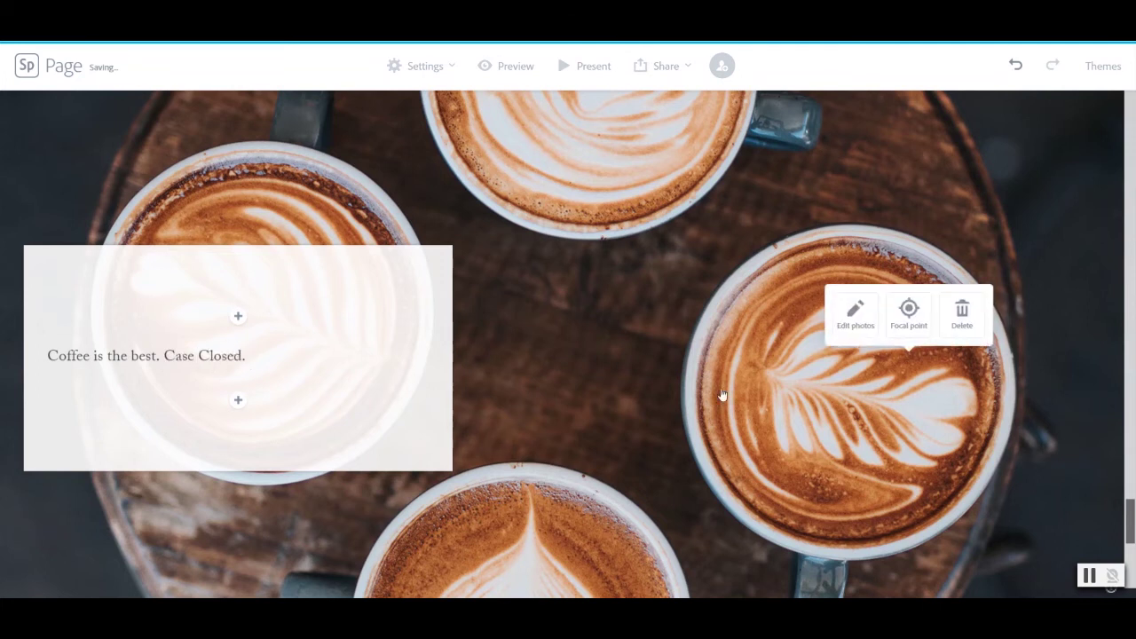
Centre the coffee photo's focal point between the cups and save it
click(908, 317)
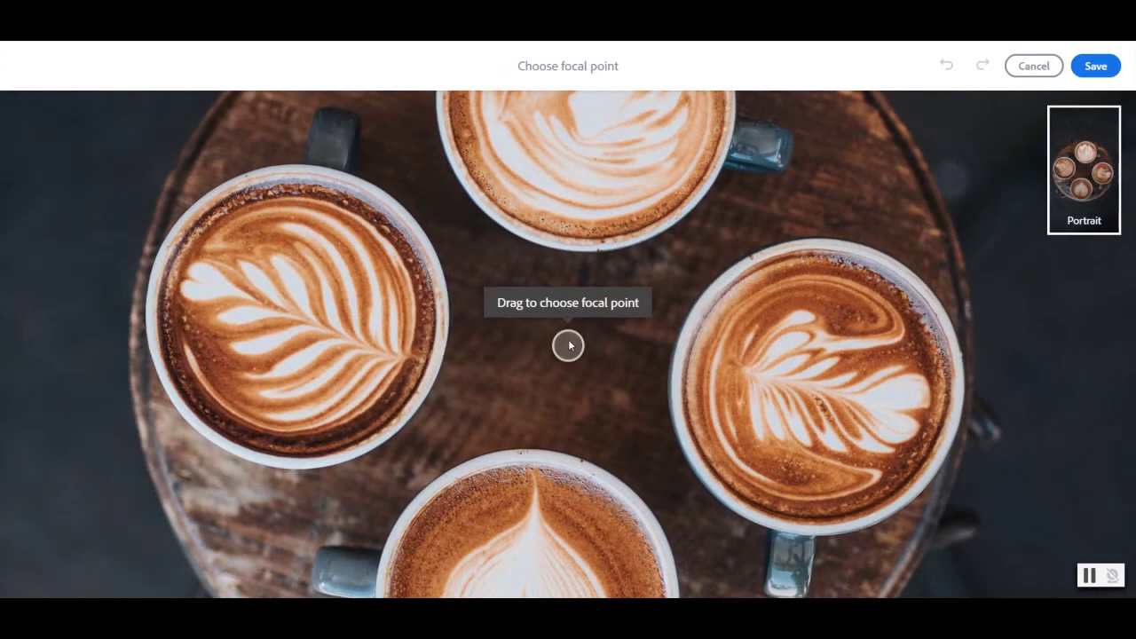
mouse_move(568, 345)
mouse_down()
mouse_move(563, 431)
mouse_move(551, 358)
mouse_up()
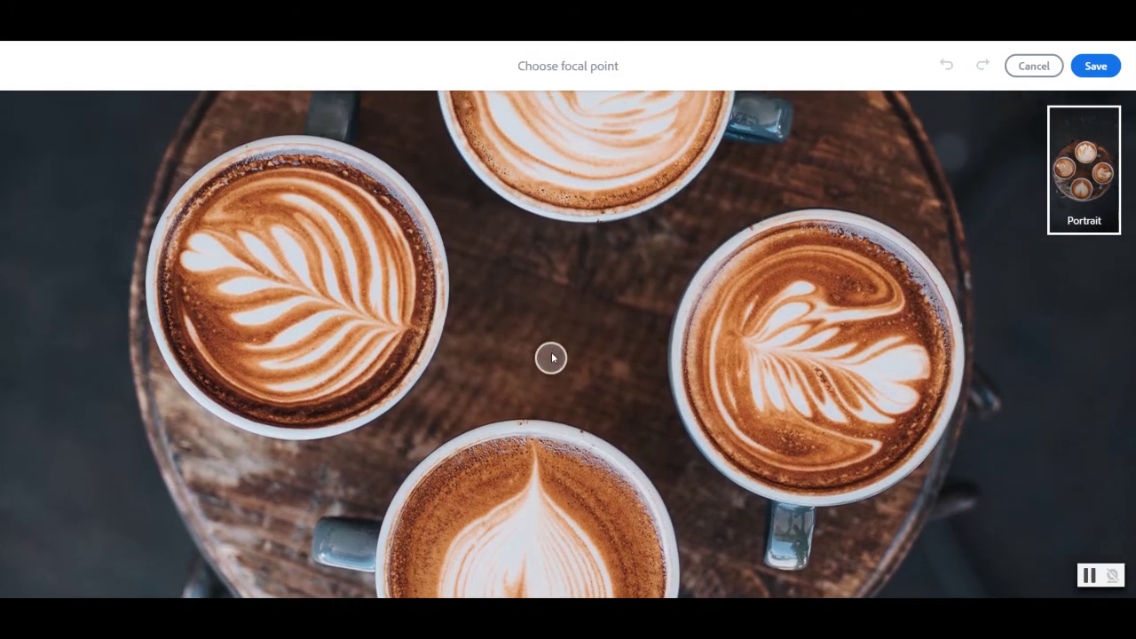
click(1095, 66)
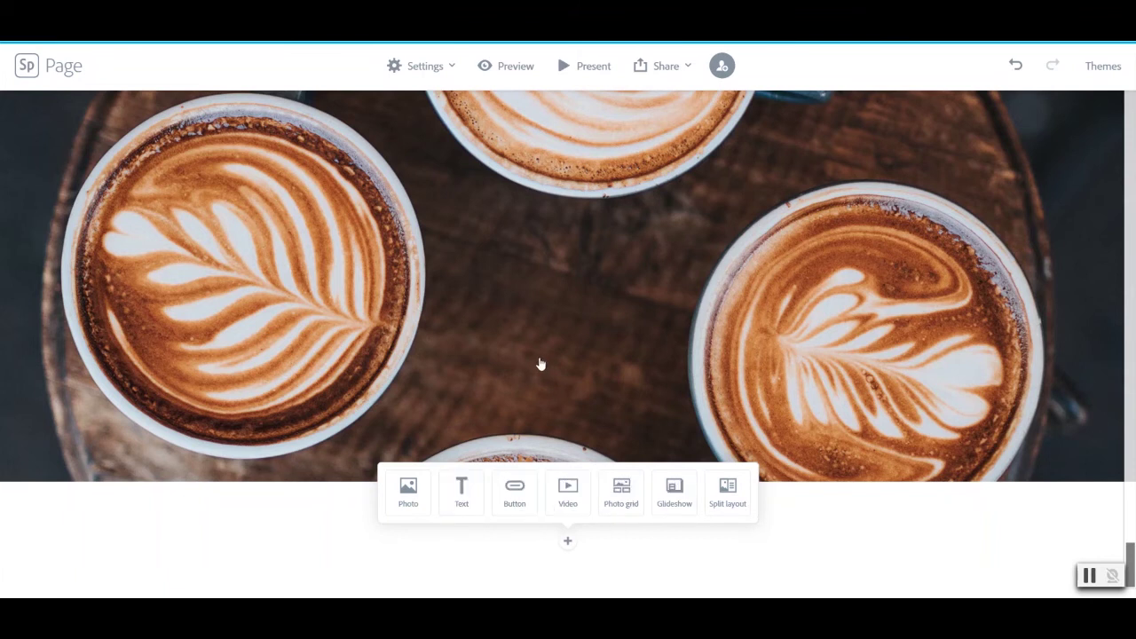
Scroll back up to the top of the page and bring up the preview
scroll(539, 364, up, 15)
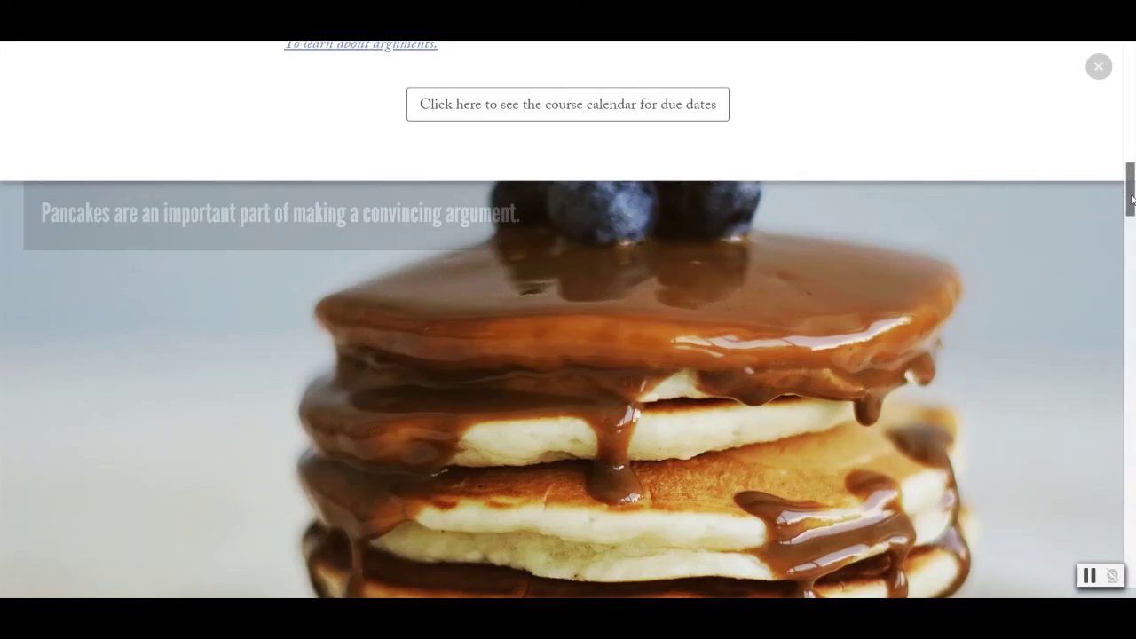
drag(1133, 201, 1132, 55)
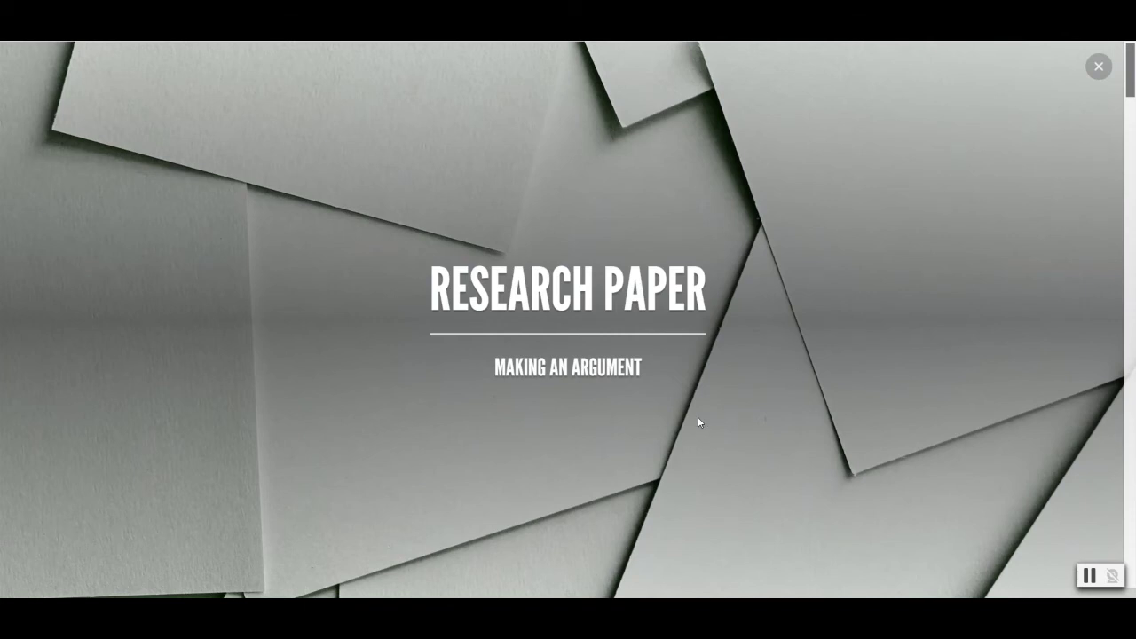
Scroll the preview past the title and librarian video to The Assignment and course calendar link
scroll(699, 419, down, 1)
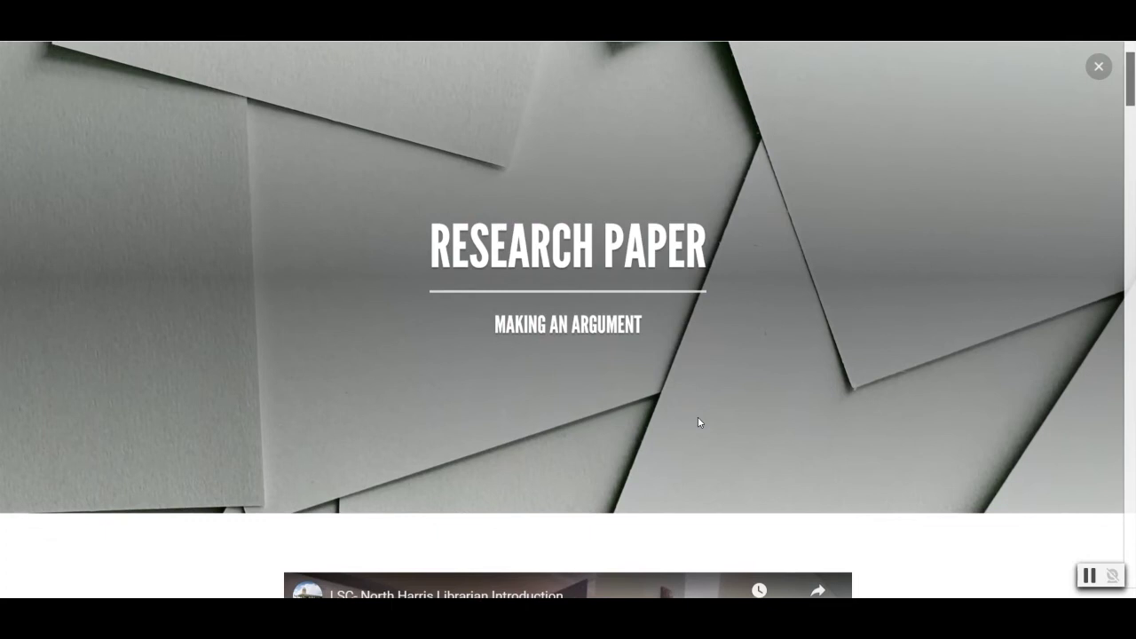
scroll(698, 423, down, 2)
scroll(697, 422, down, 2)
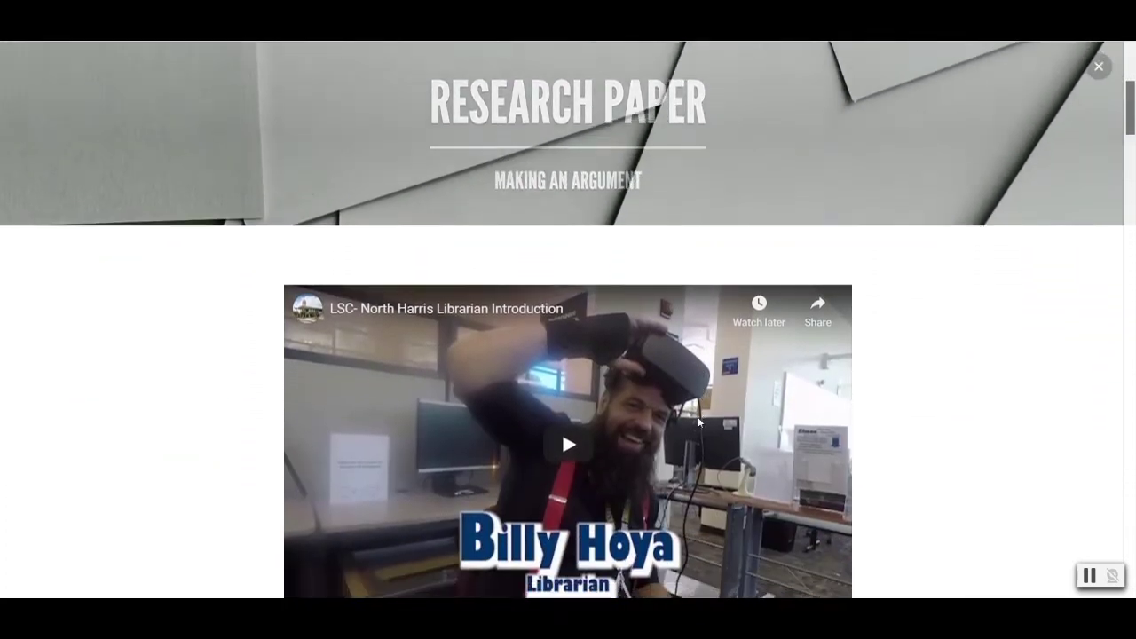
scroll(698, 422, down, 2)
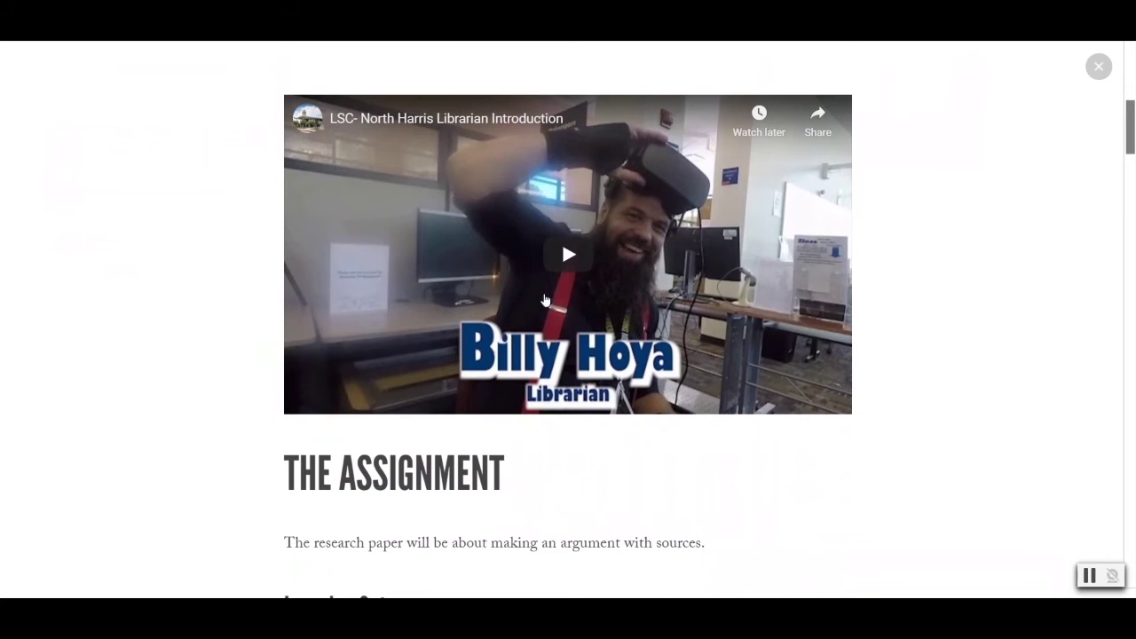
scroll(555, 369, down, 3)
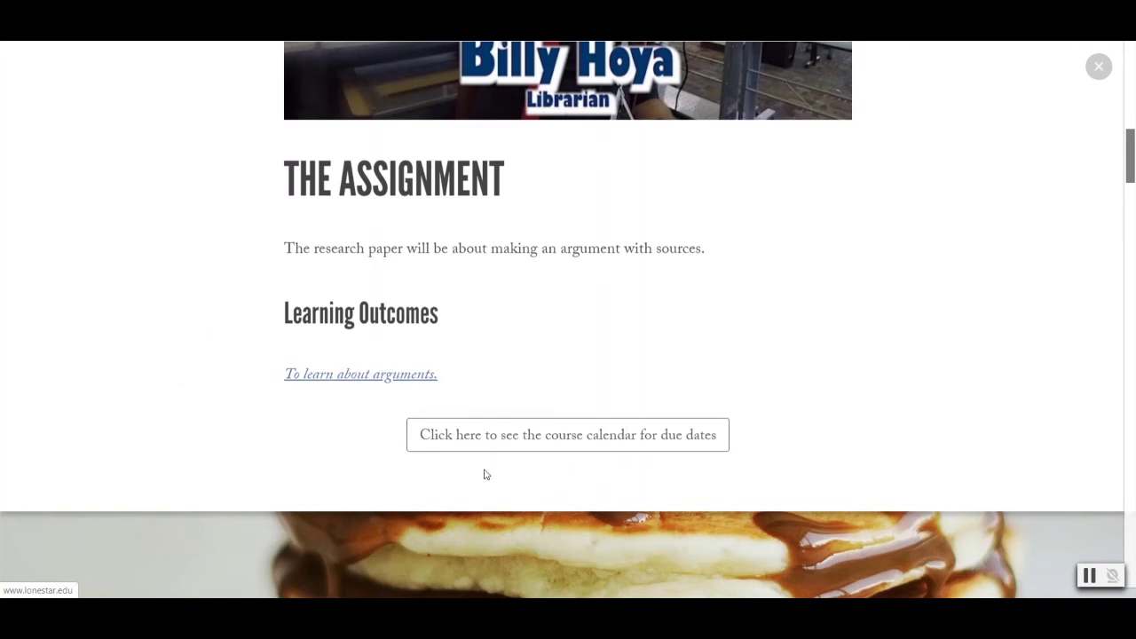
scroll(561, 446, down, 2)
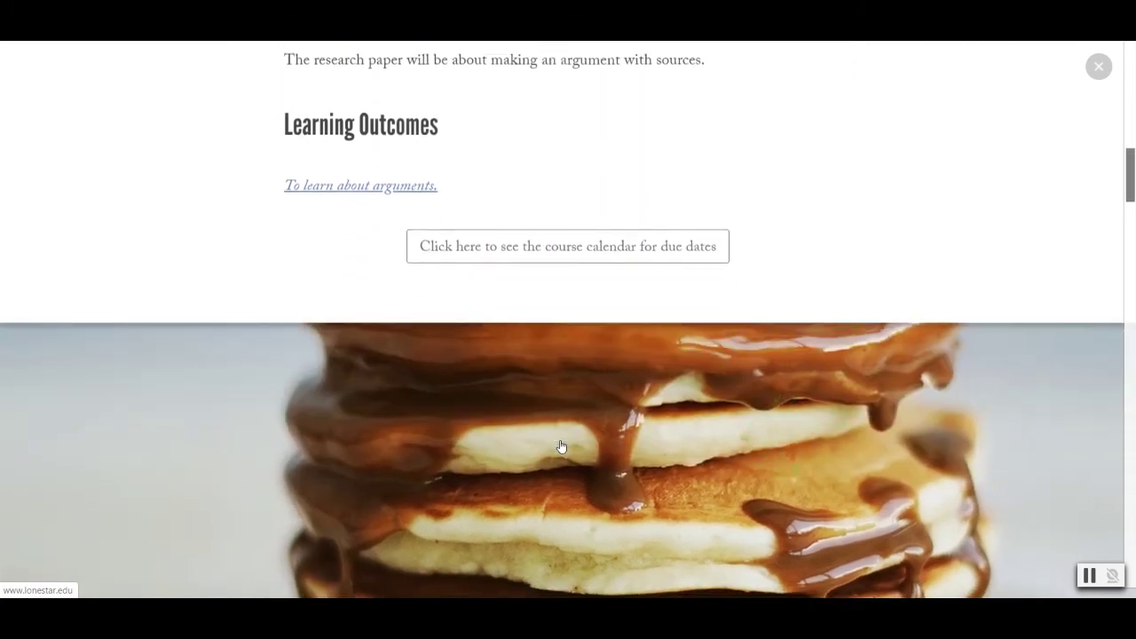
Scroll the preview through the breakfast photos, glideshow captions and credits, then close it
scroll(561, 447, down, 4)
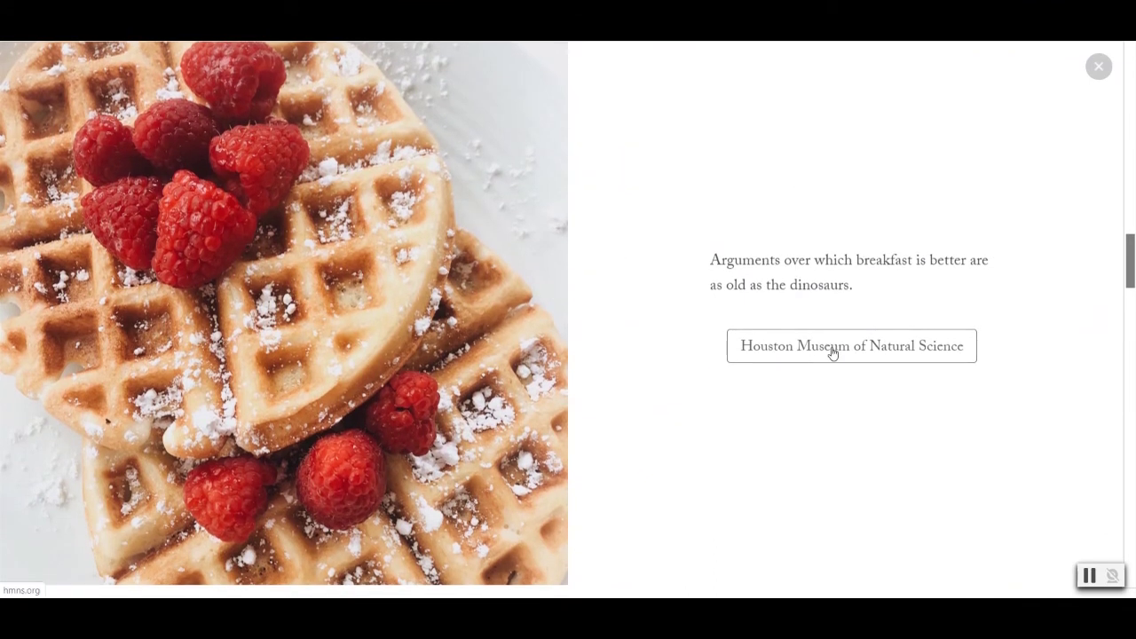
scroll(644, 495, down, 6)
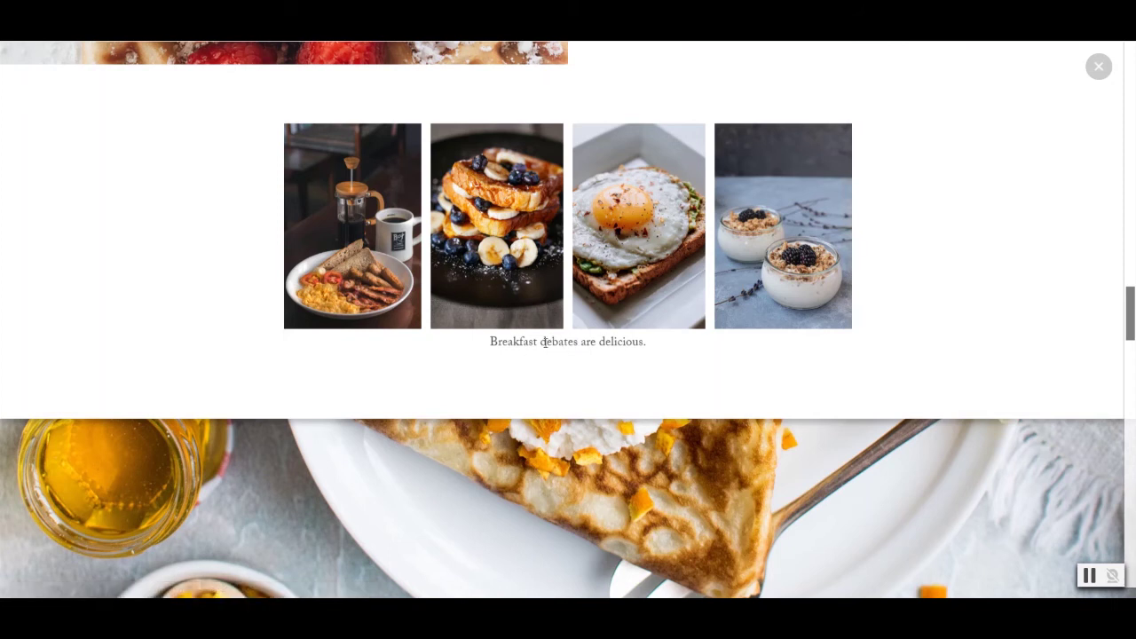
scroll(538, 349, down, 5)
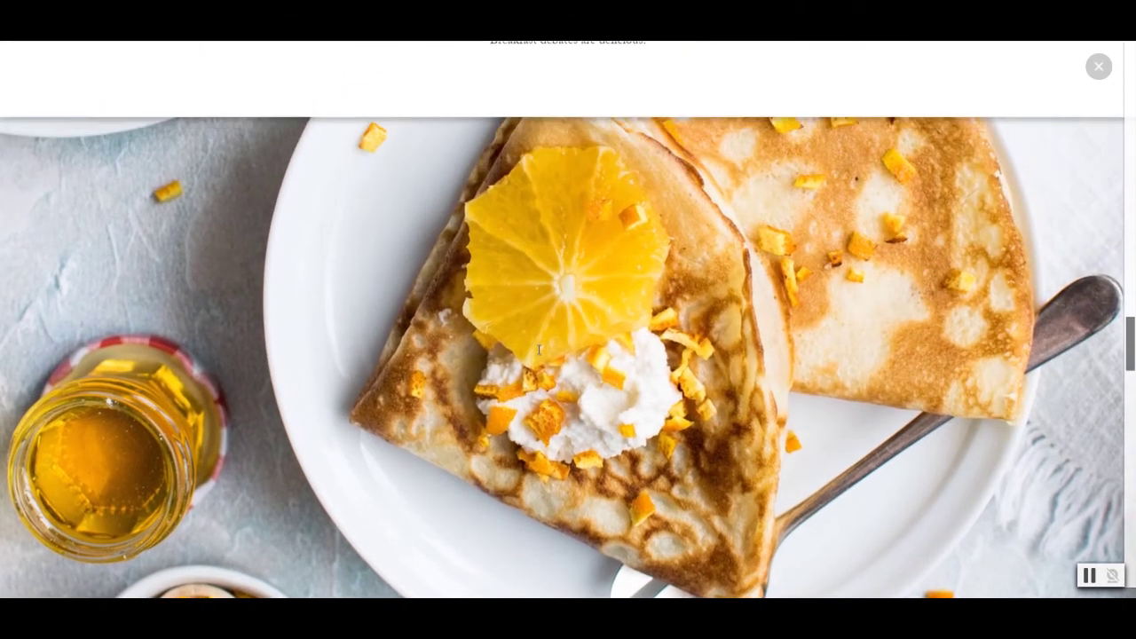
scroll(538, 349, down, 3)
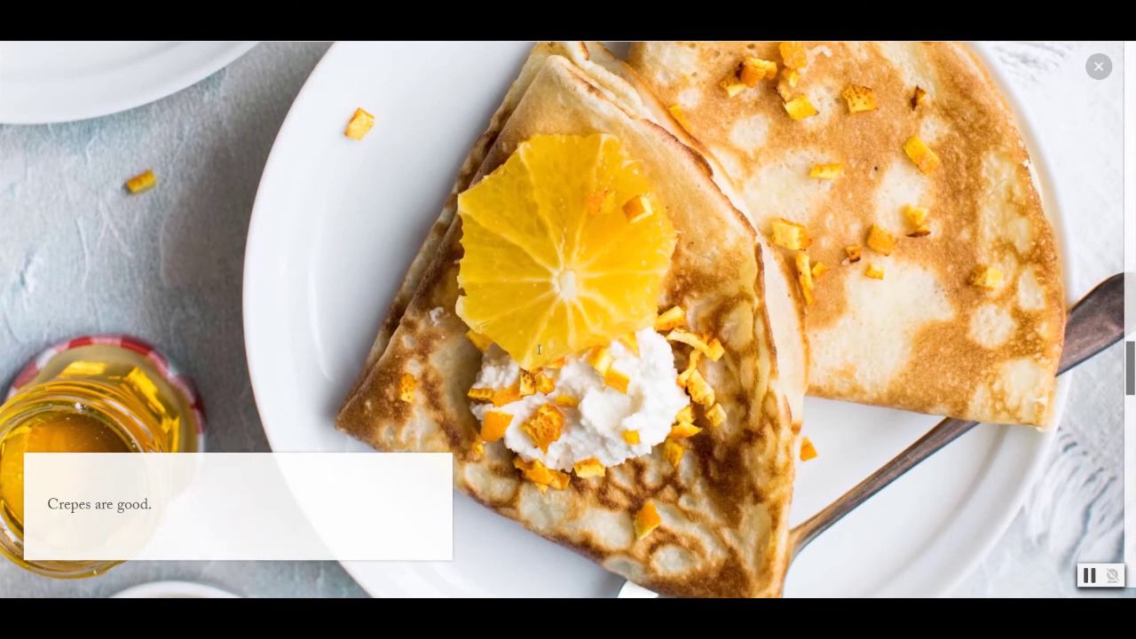
scroll(539, 348, down, 2)
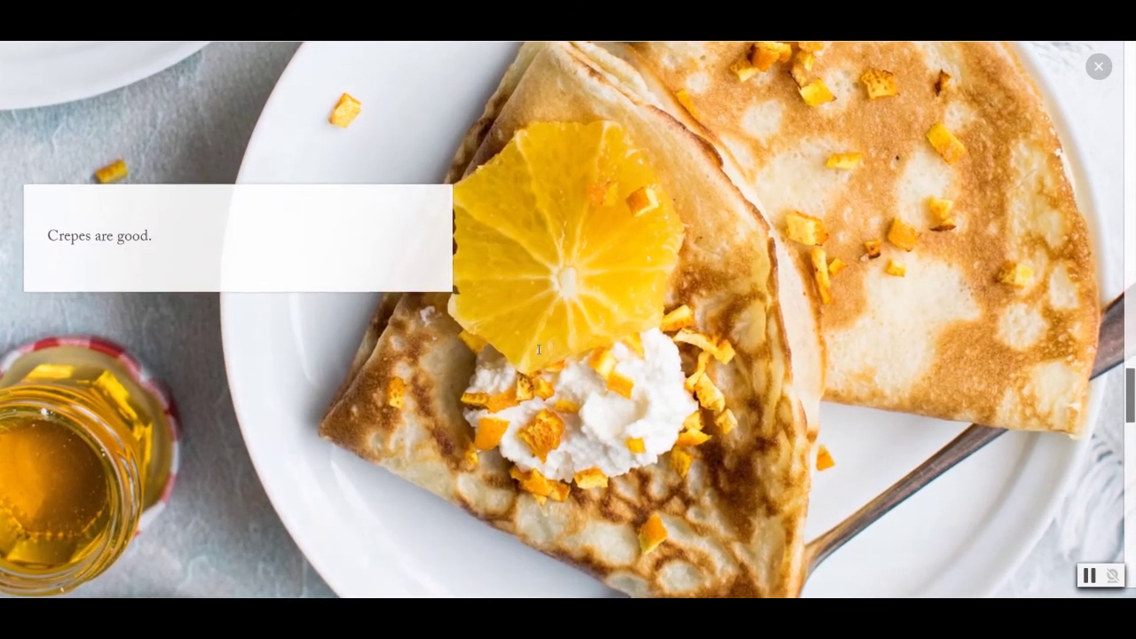
scroll(539, 349, down, 3)
scroll(539, 348, up, 4)
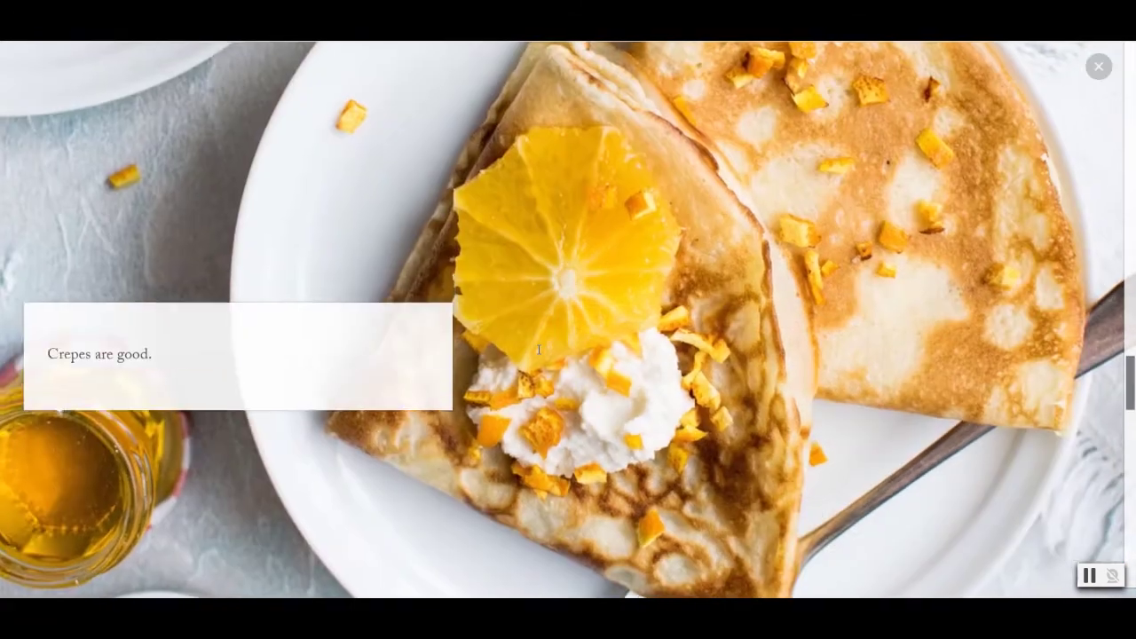
scroll(538, 349, down, 3)
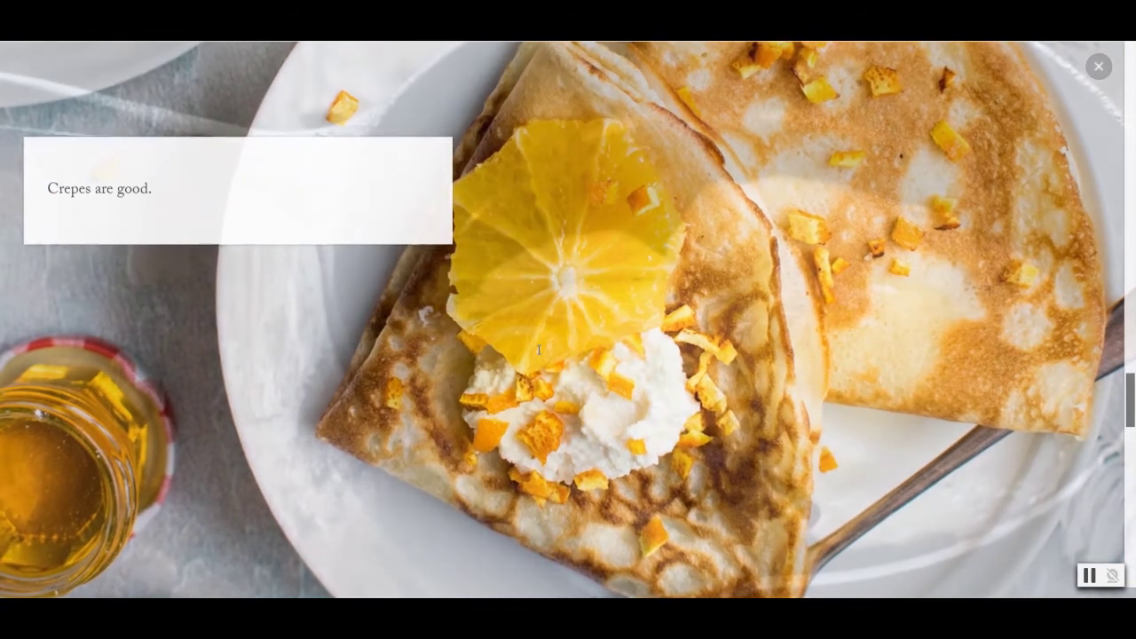
scroll(485, 380, down, 3)
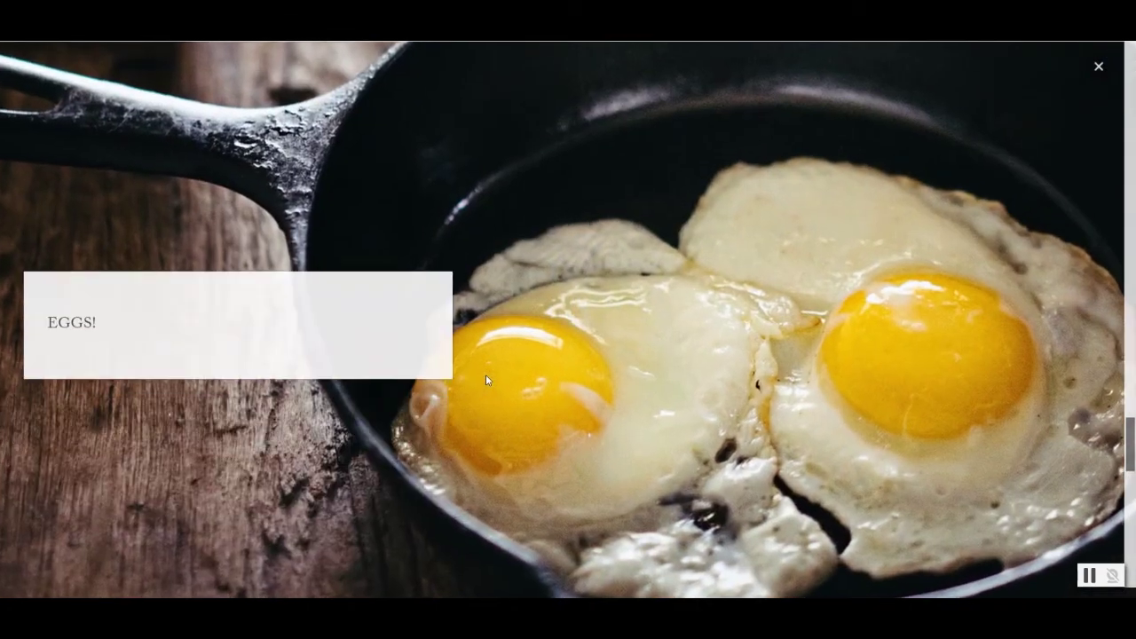
scroll(486, 377, down, 3)
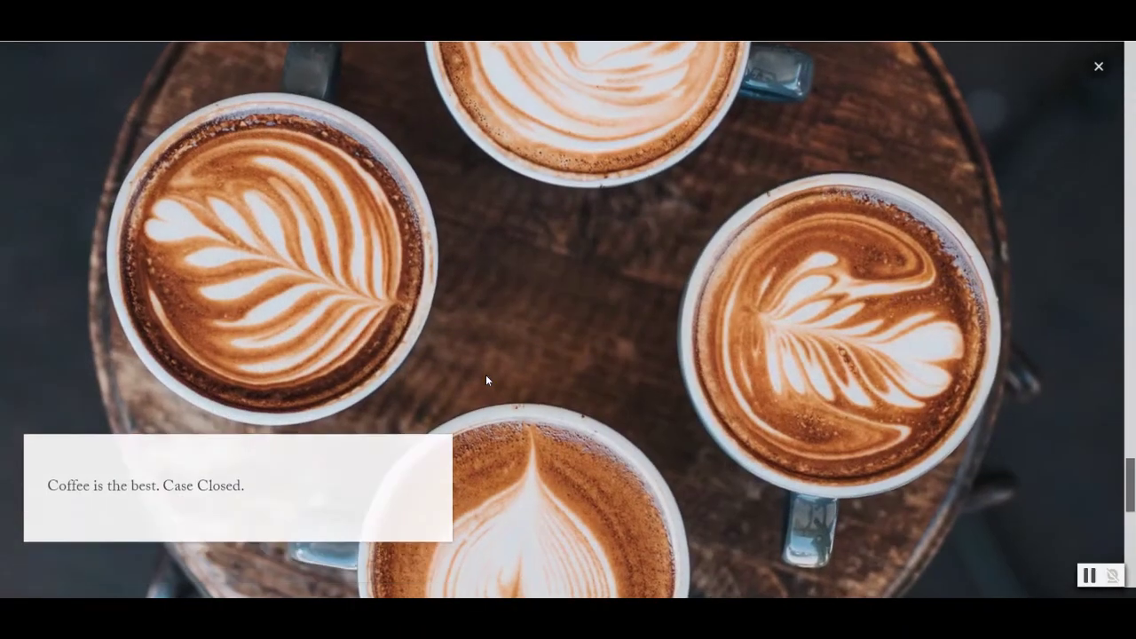
scroll(486, 380, down, 3)
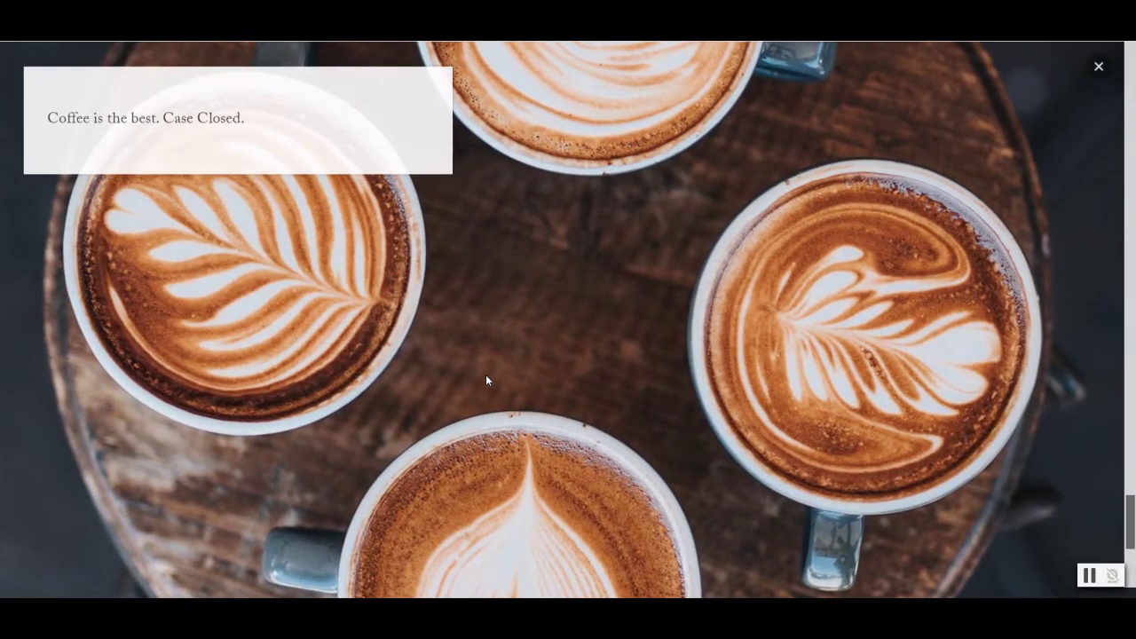
scroll(486, 380, down, 3)
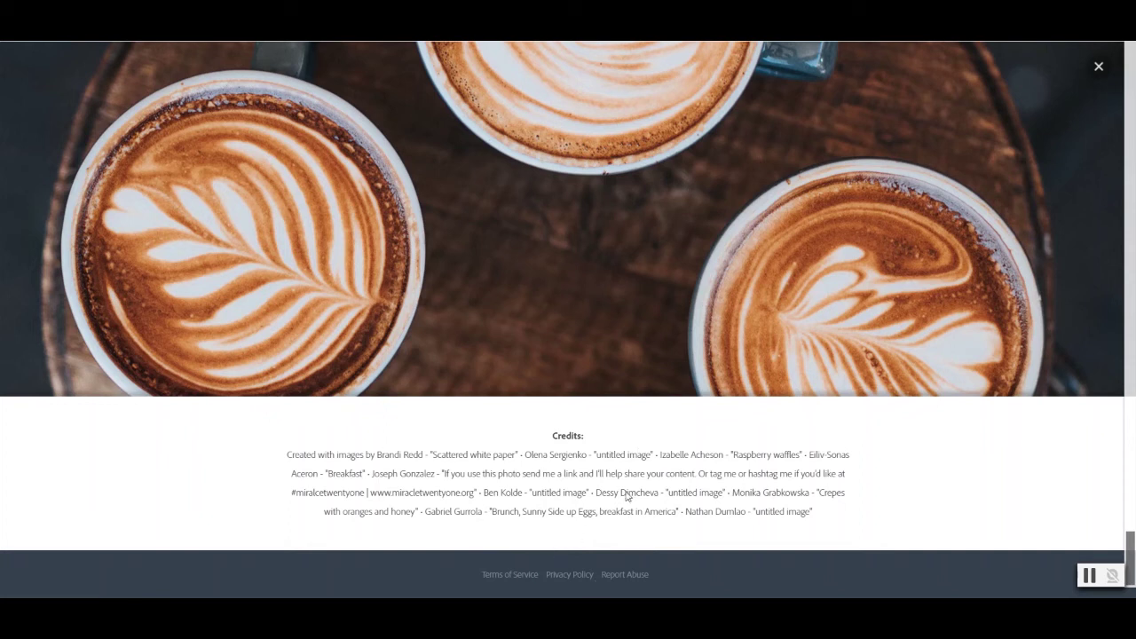
click(1099, 66)
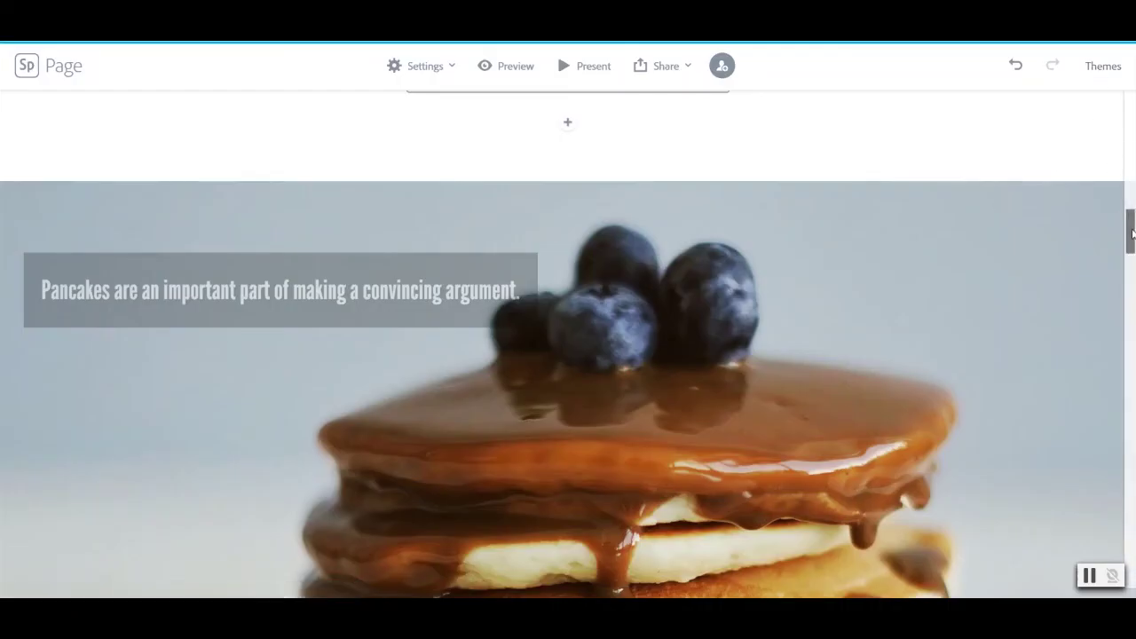
drag(1132, 233, 1132, 105)
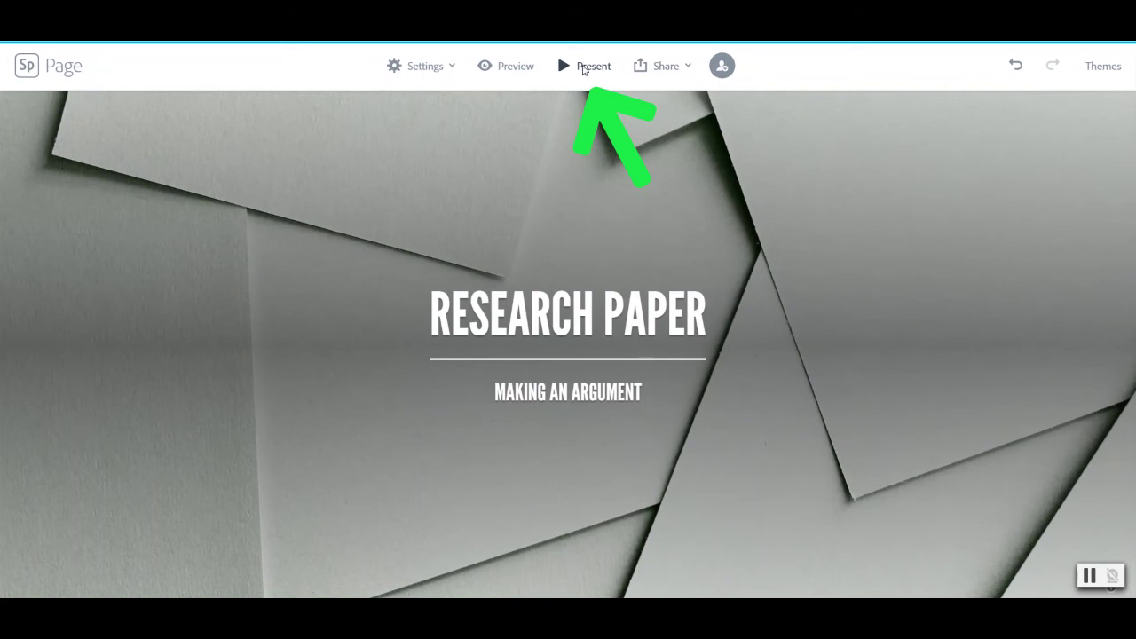
click(584, 68)
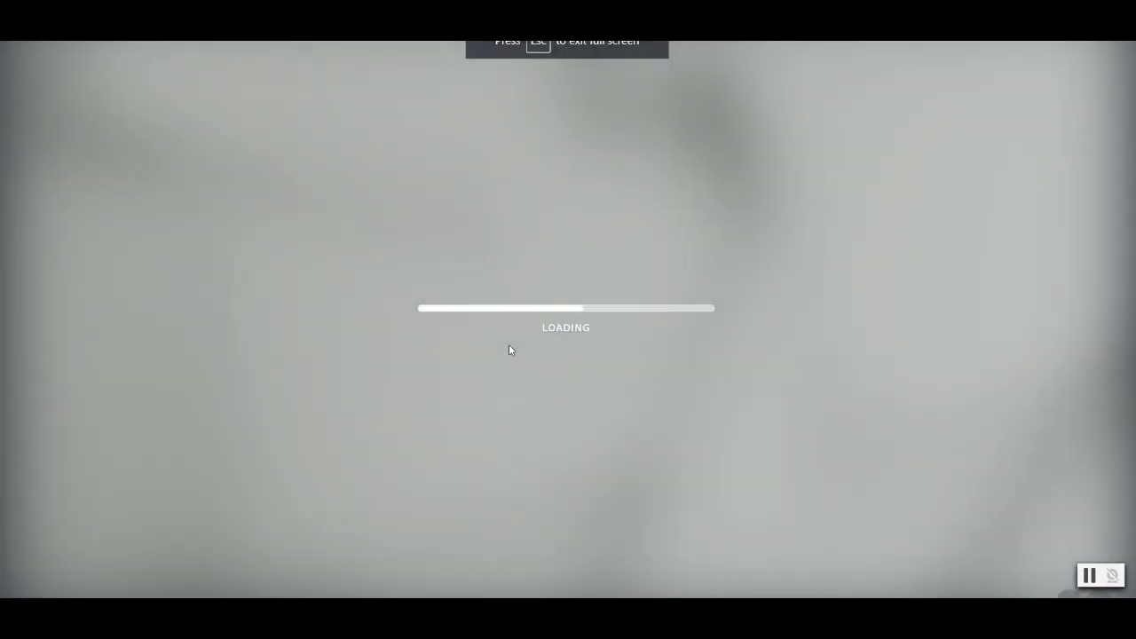
scroll(508, 350, down, 4)
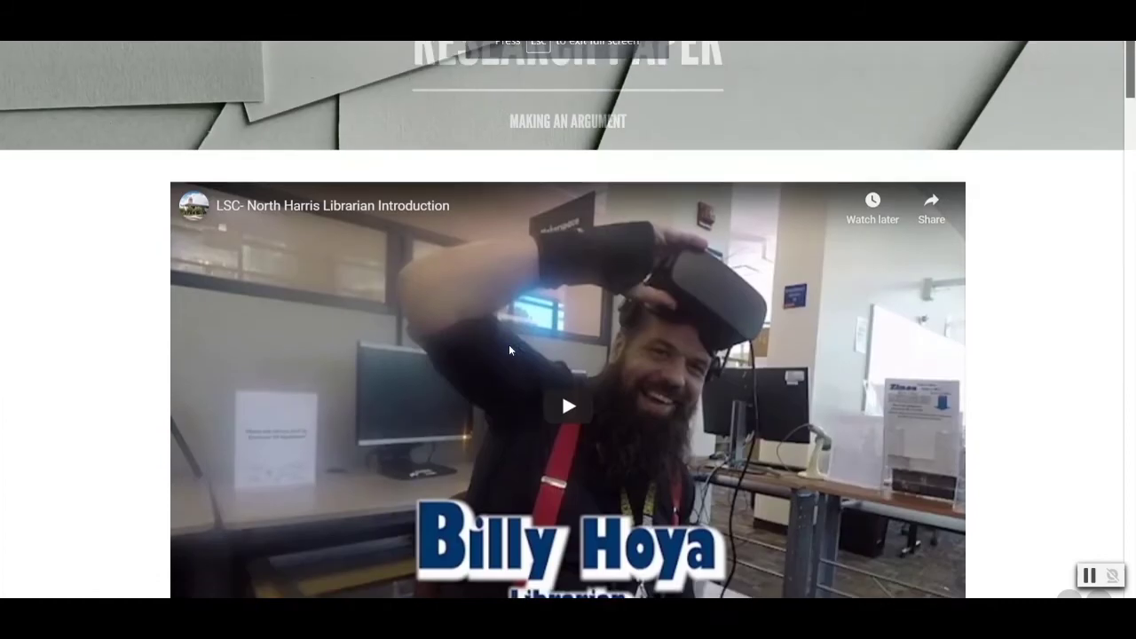
scroll(509, 350, down, 10)
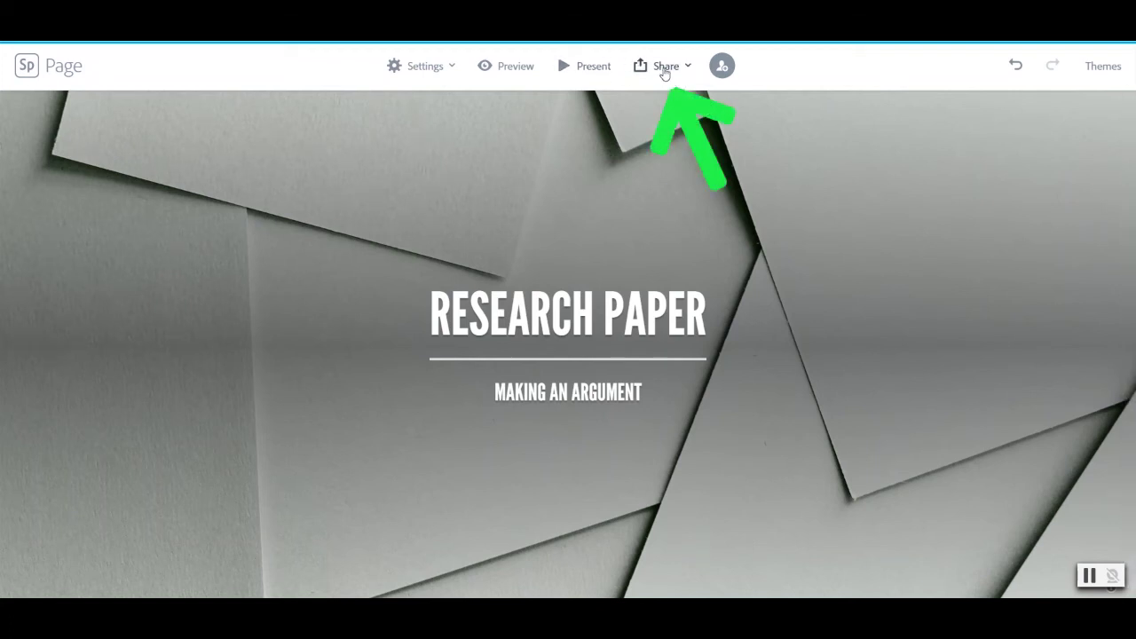
Choose Publish and share link from the Share menu
click(667, 68)
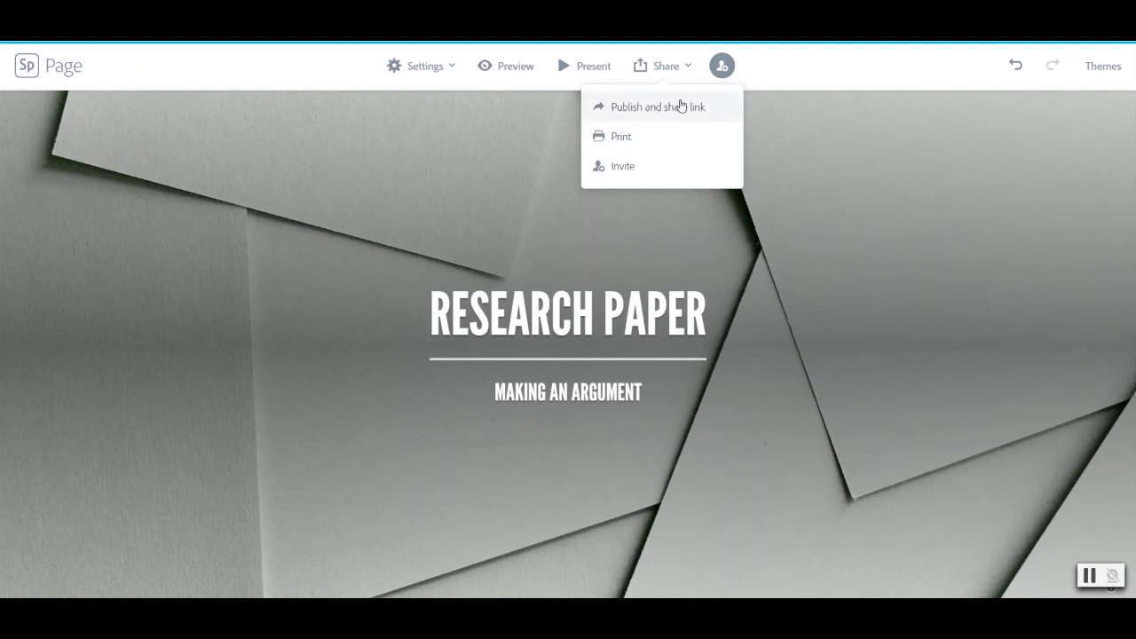
click(649, 107)
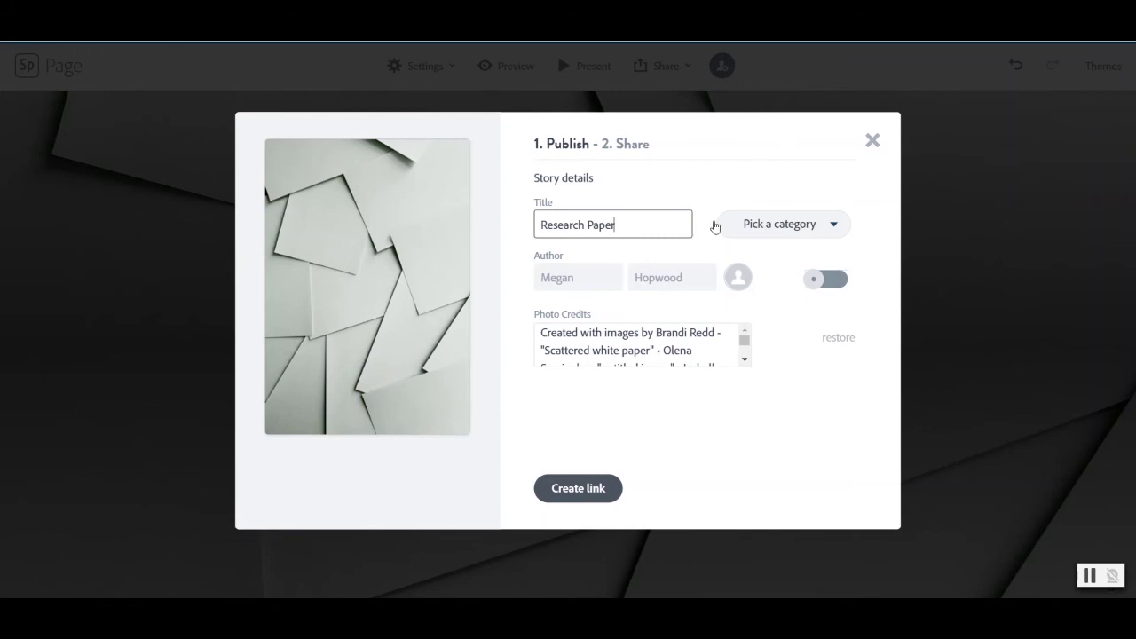
Check the category list and author-name toggle, leaving both unchanged
click(745, 226)
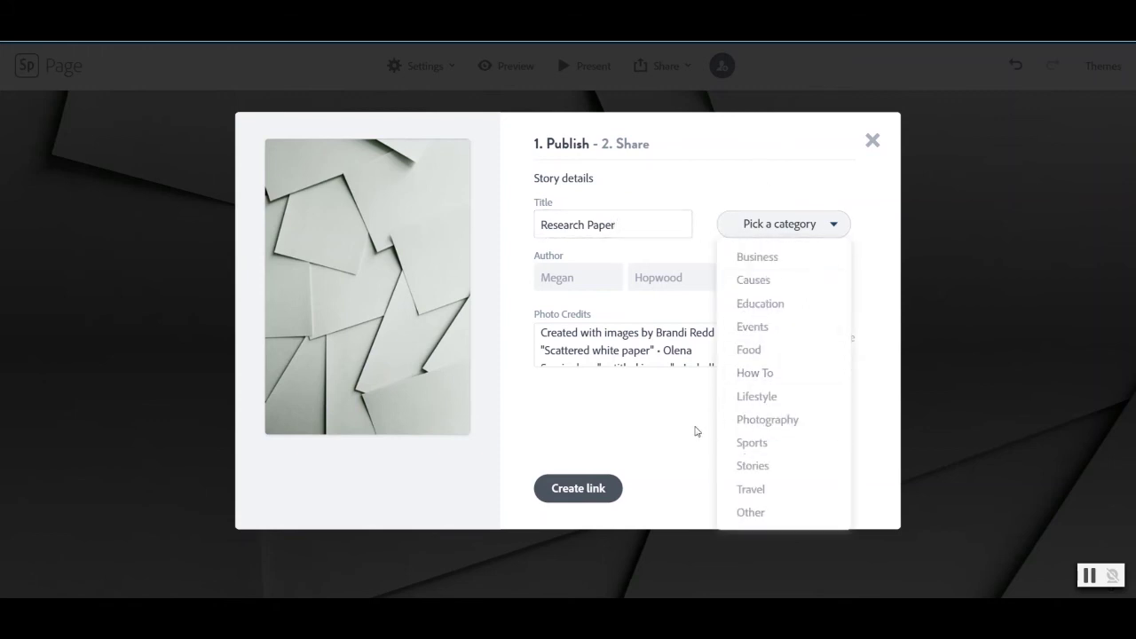
click(667, 427)
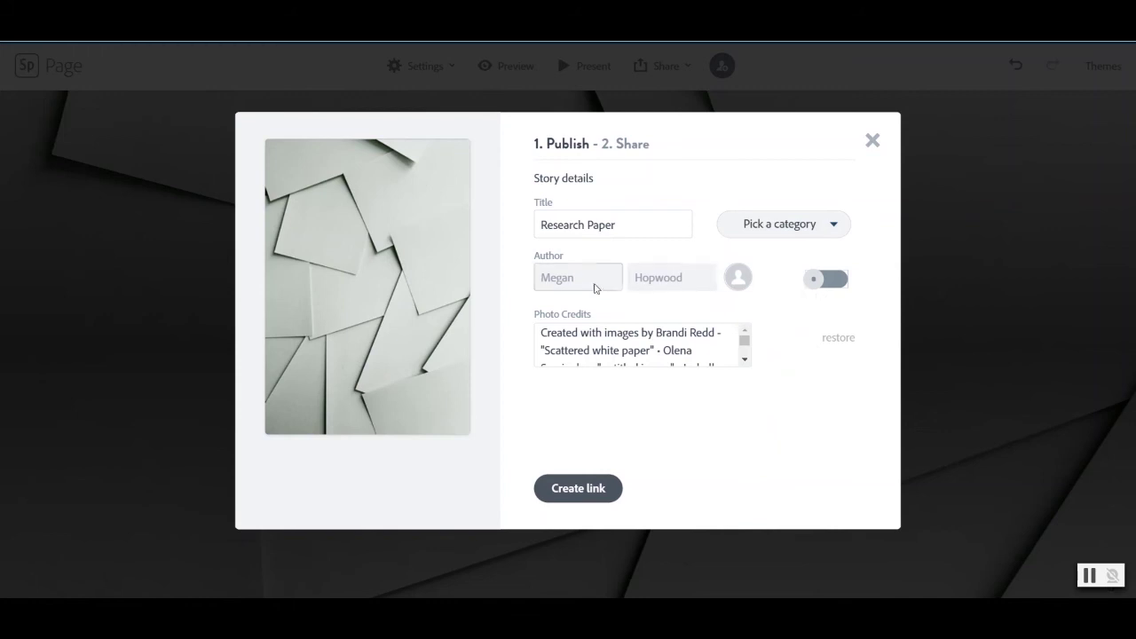
click(813, 282)
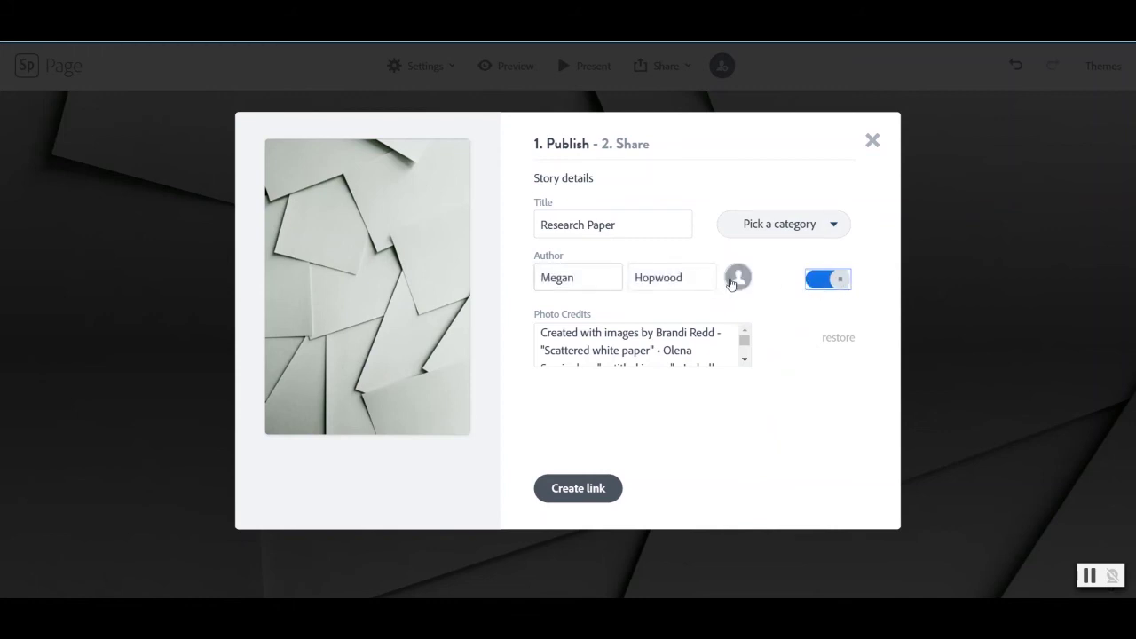
click(835, 281)
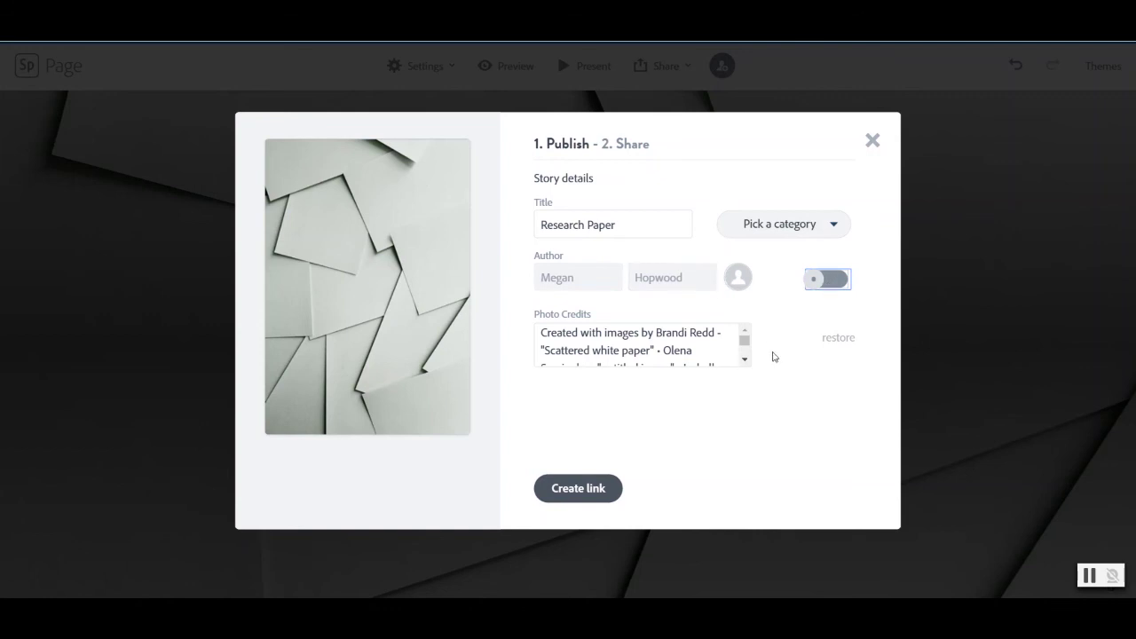
Add 'Video - LSC North Harris Librarian Introduction' to the photo credits and create the link
click(745, 361)
click(746, 360)
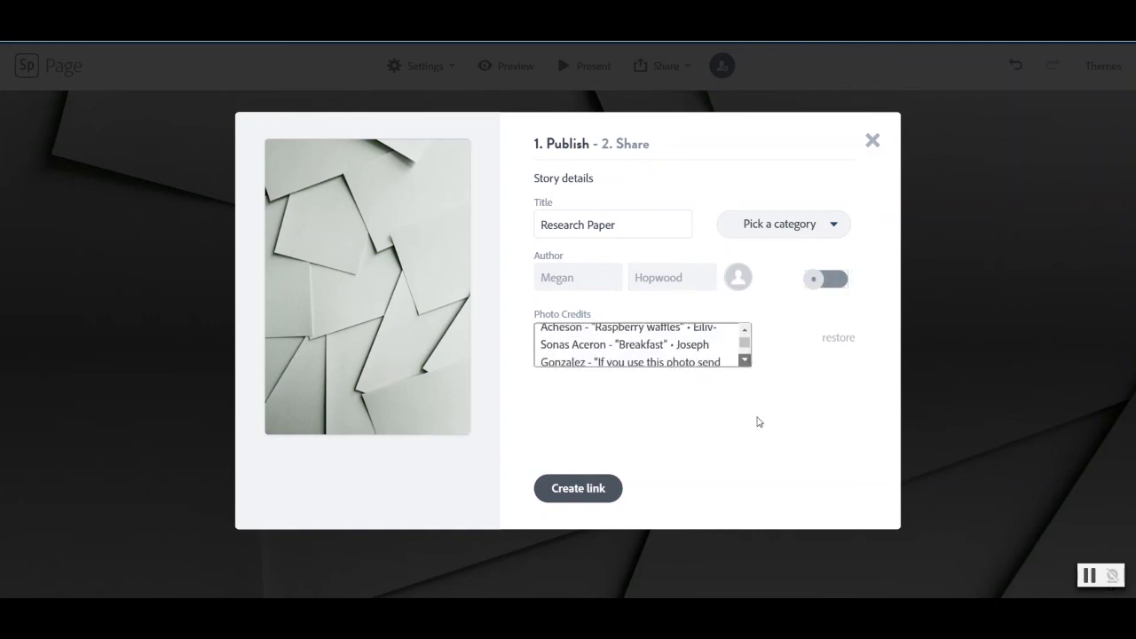
click(746, 360)
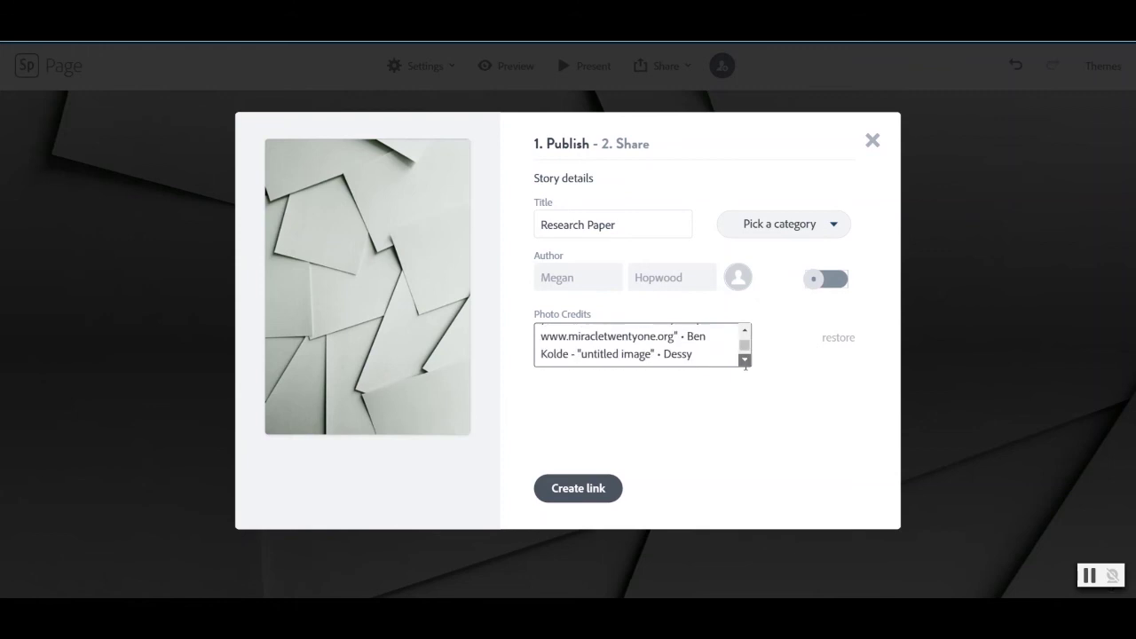
click(745, 361)
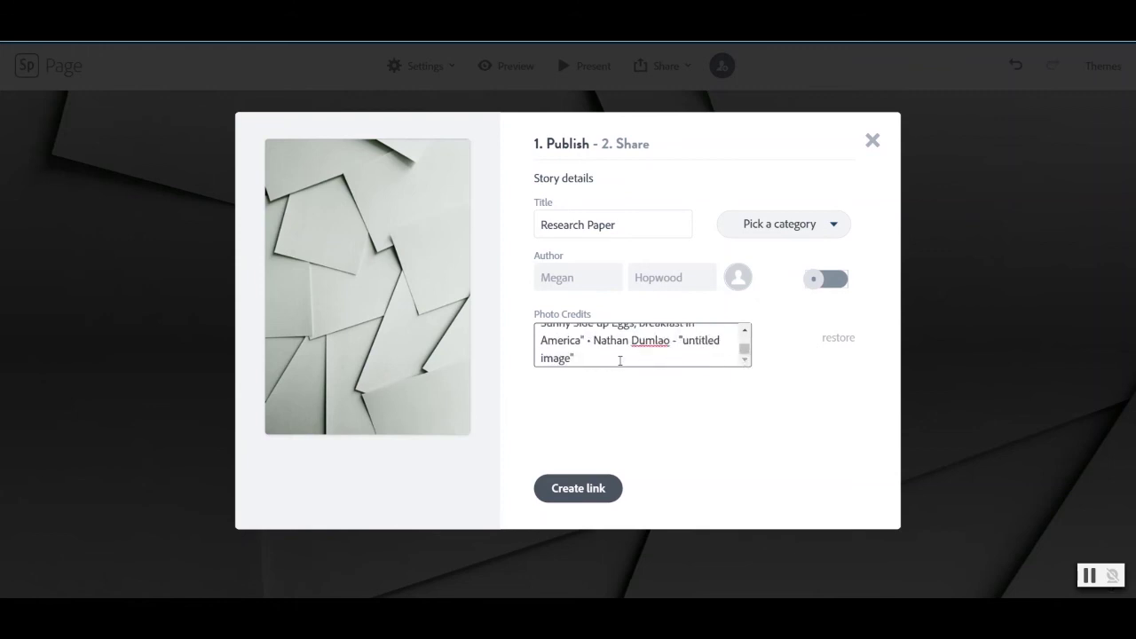
text(Video - LSC North Harris Librarian In)
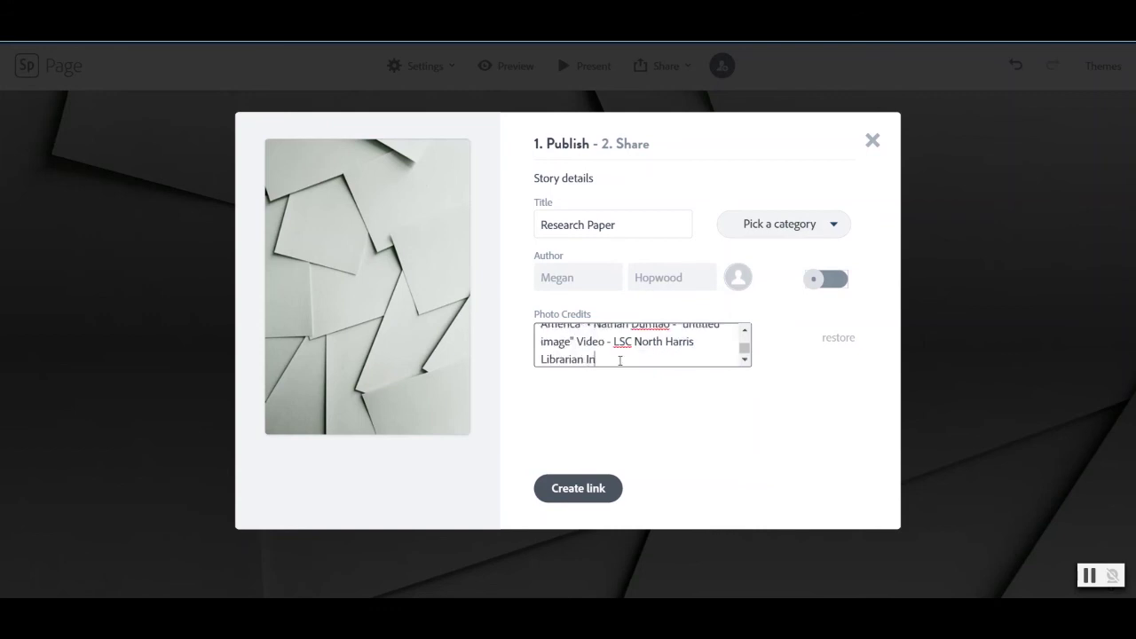
text(troduction)
click(578, 489)
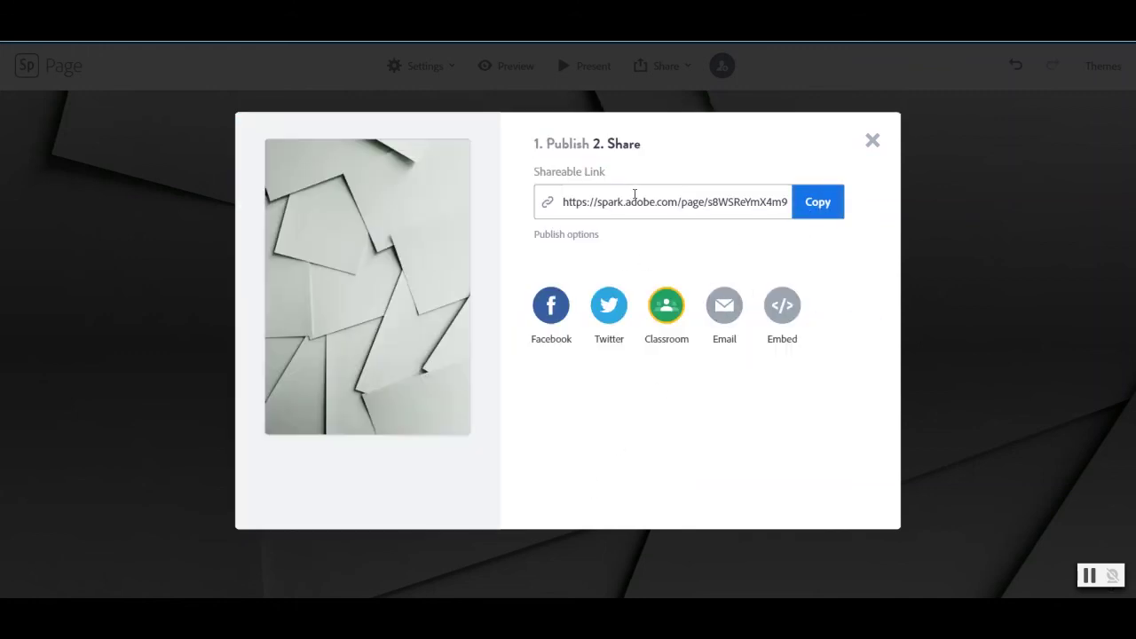
Copy the shareable link, reveal the embed code, and choose sharing by email
click(825, 205)
click(785, 305)
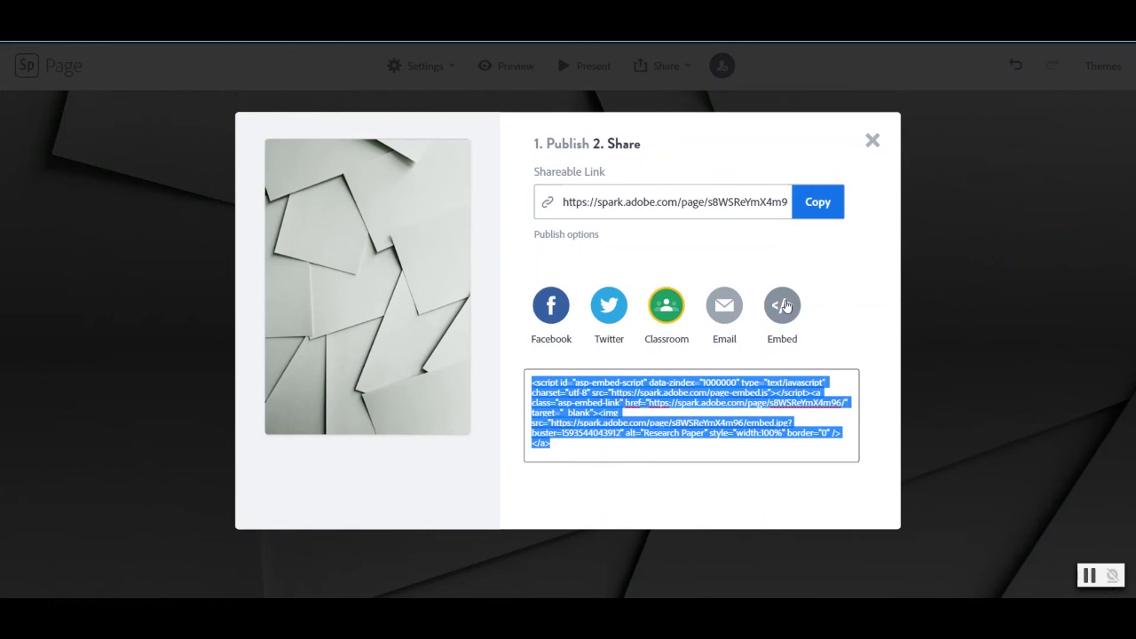
click(586, 447)
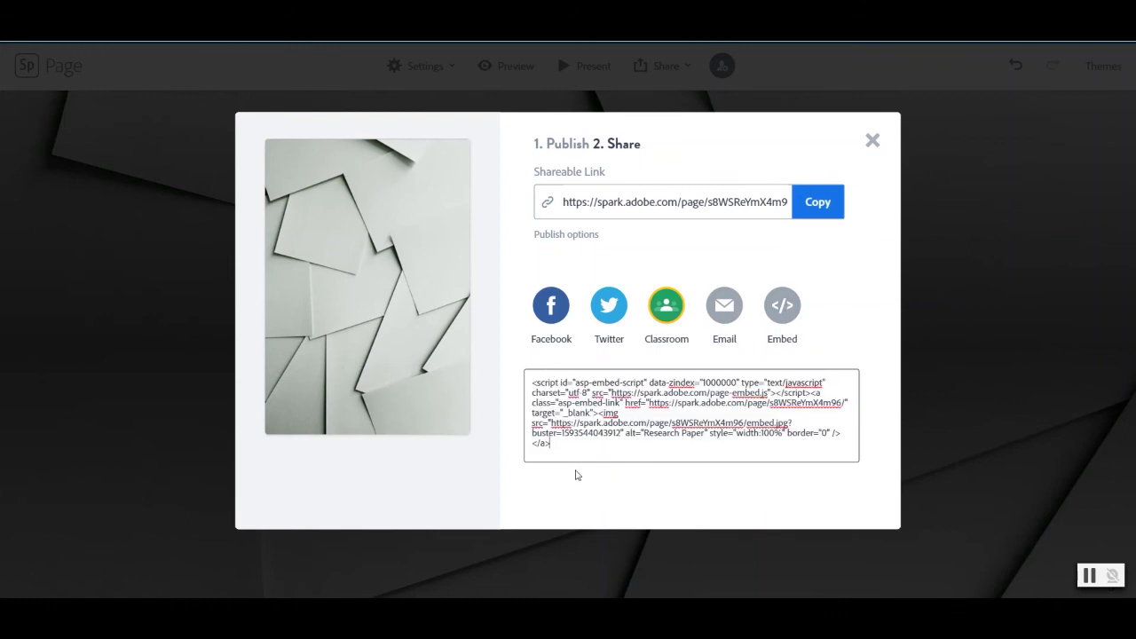
click(725, 309)
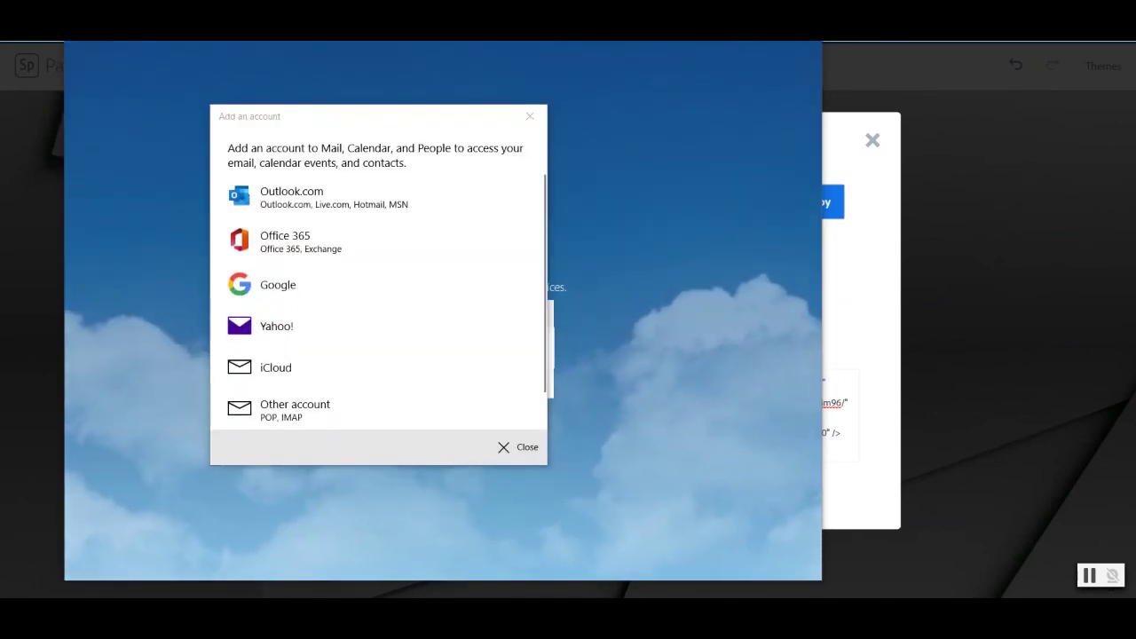
Dismiss the Add an account prompt and close Windows Mail
click(515, 446)
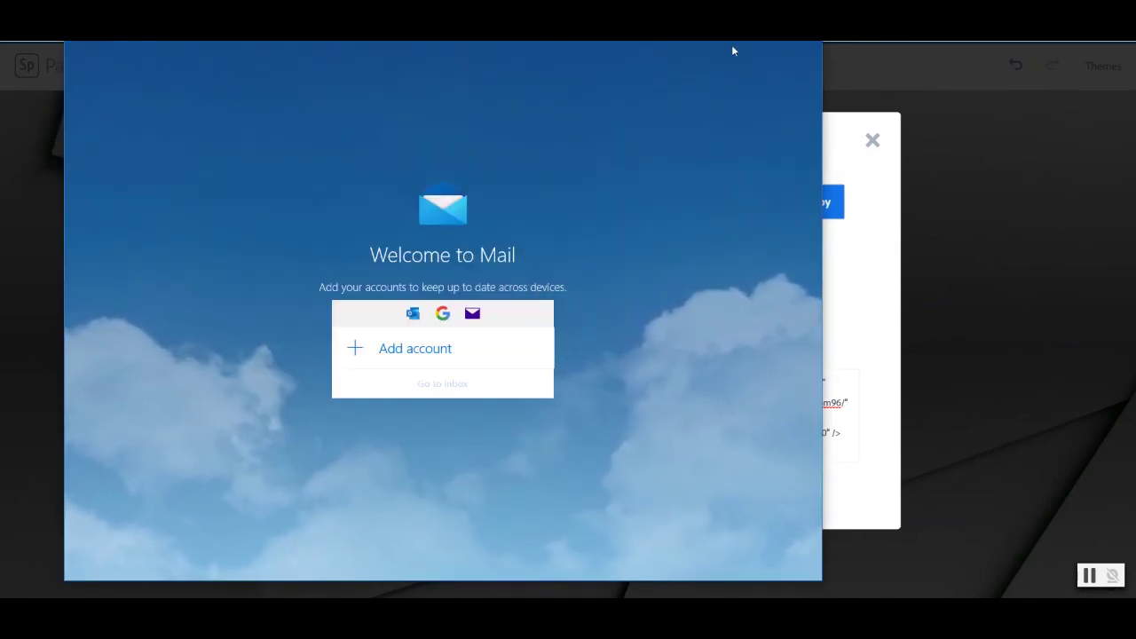
click(802, 51)
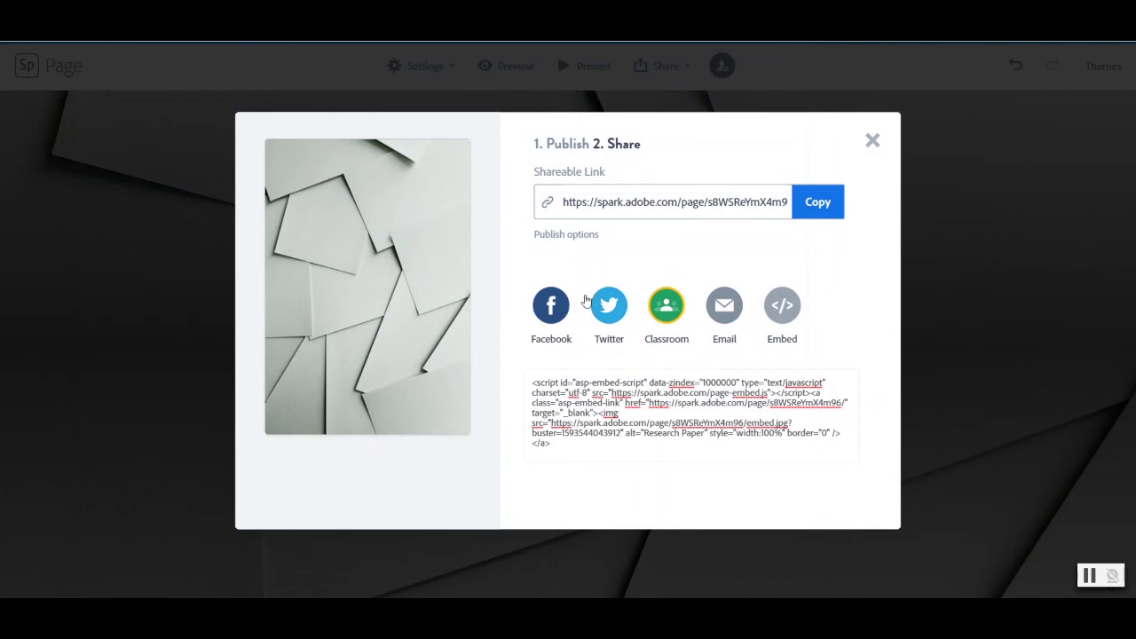
Copy the published page's shareable link, then close the publish dialog to return to the RESEARCH PAPER cover
click(825, 214)
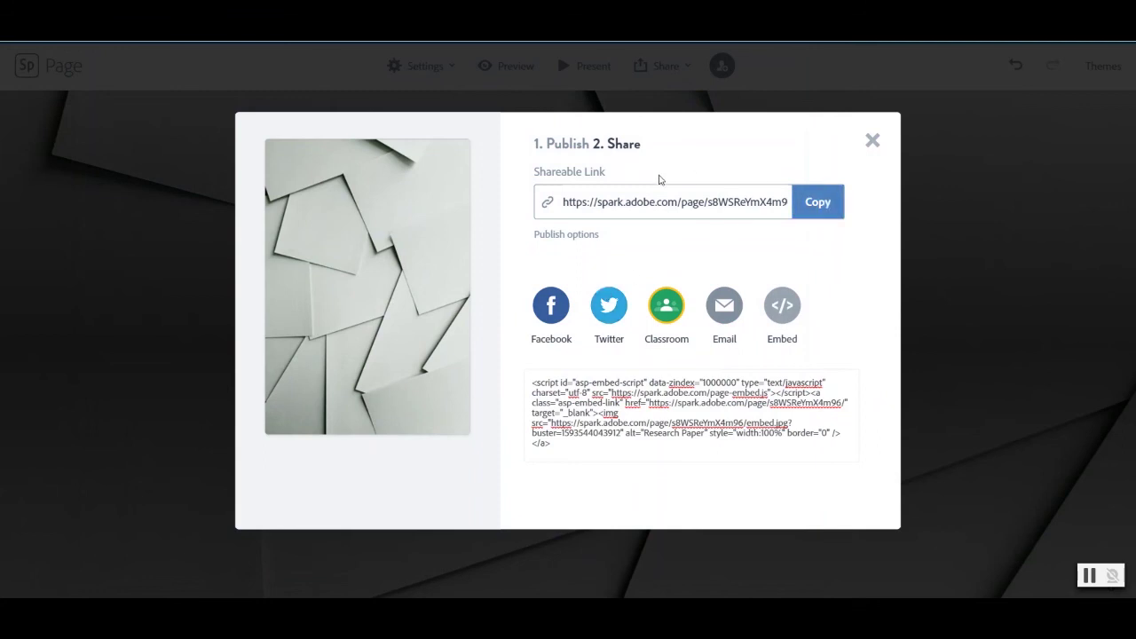
click(610, 202)
click(823, 205)
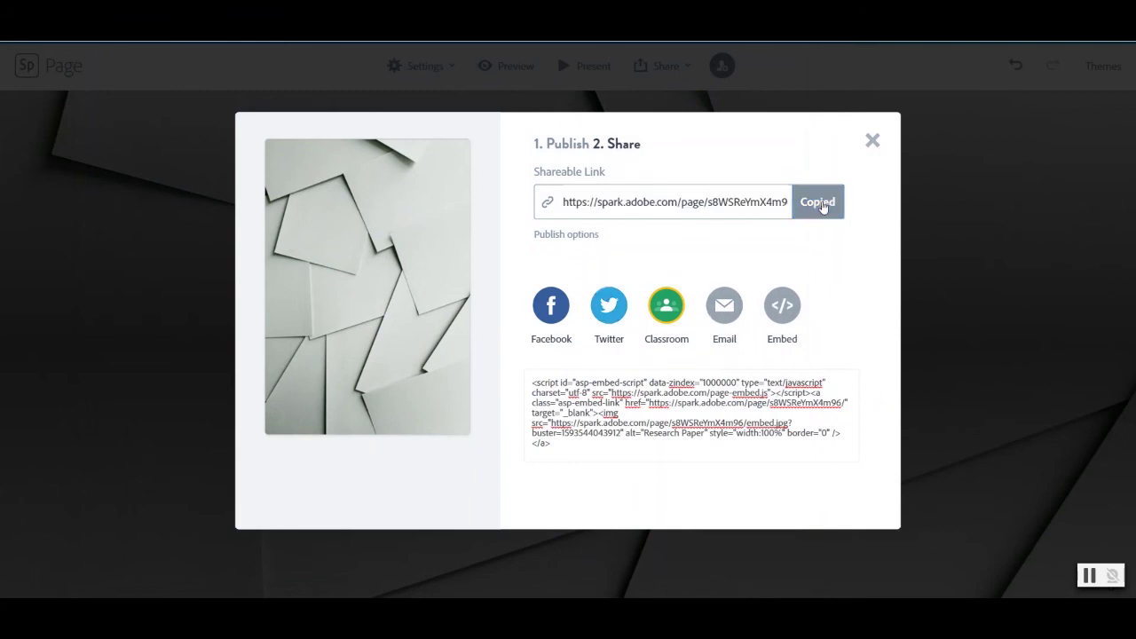
click(573, 237)
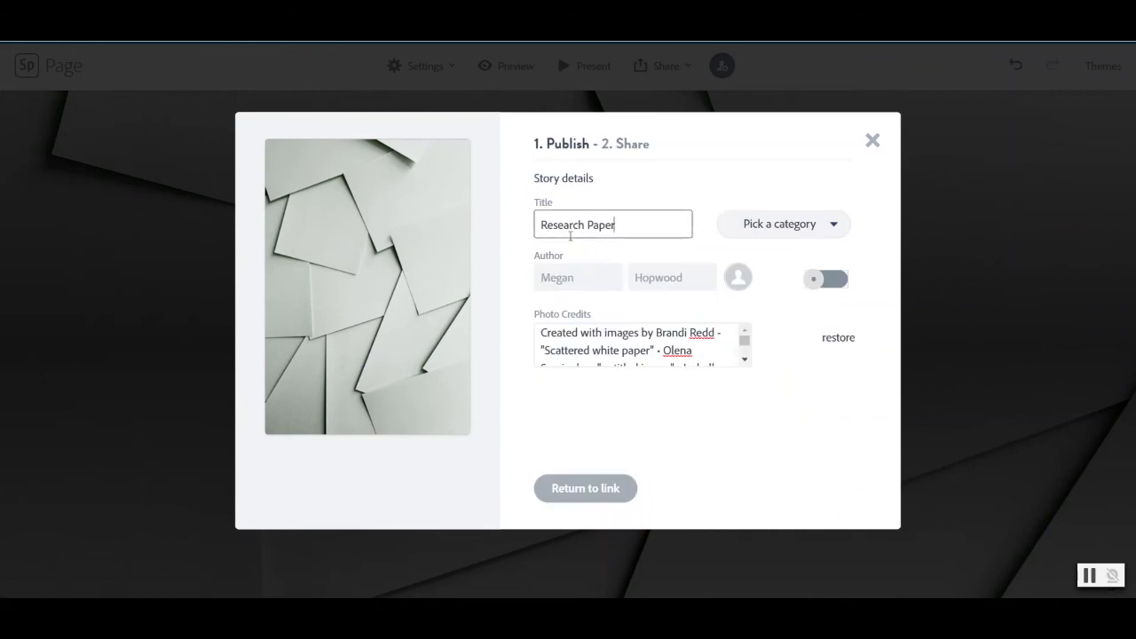
click(872, 141)
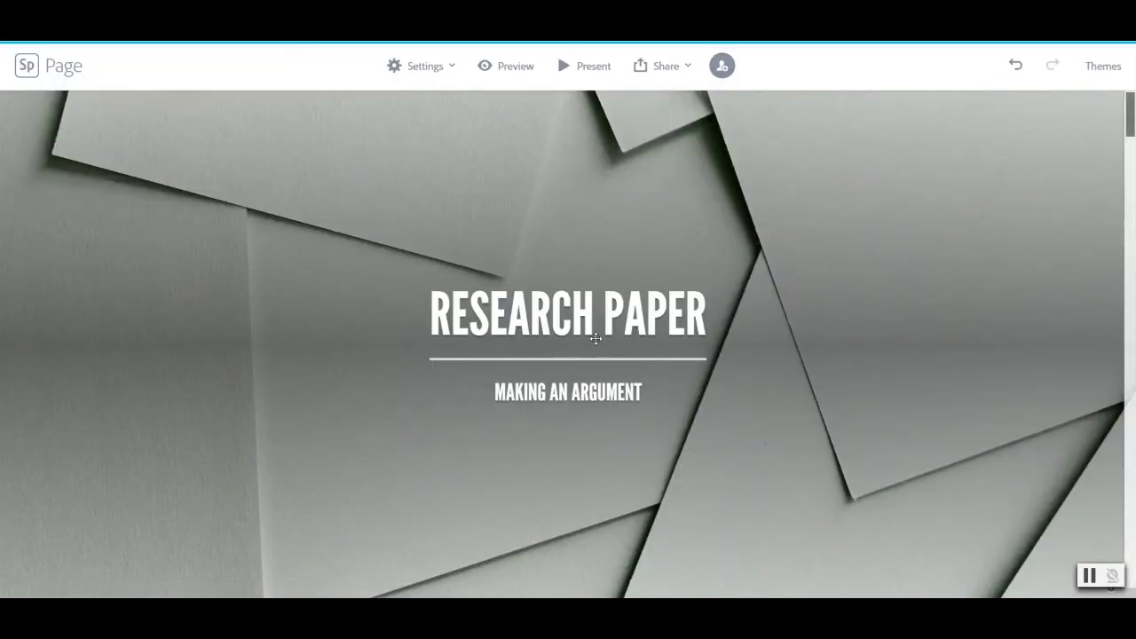
click(488, 310)
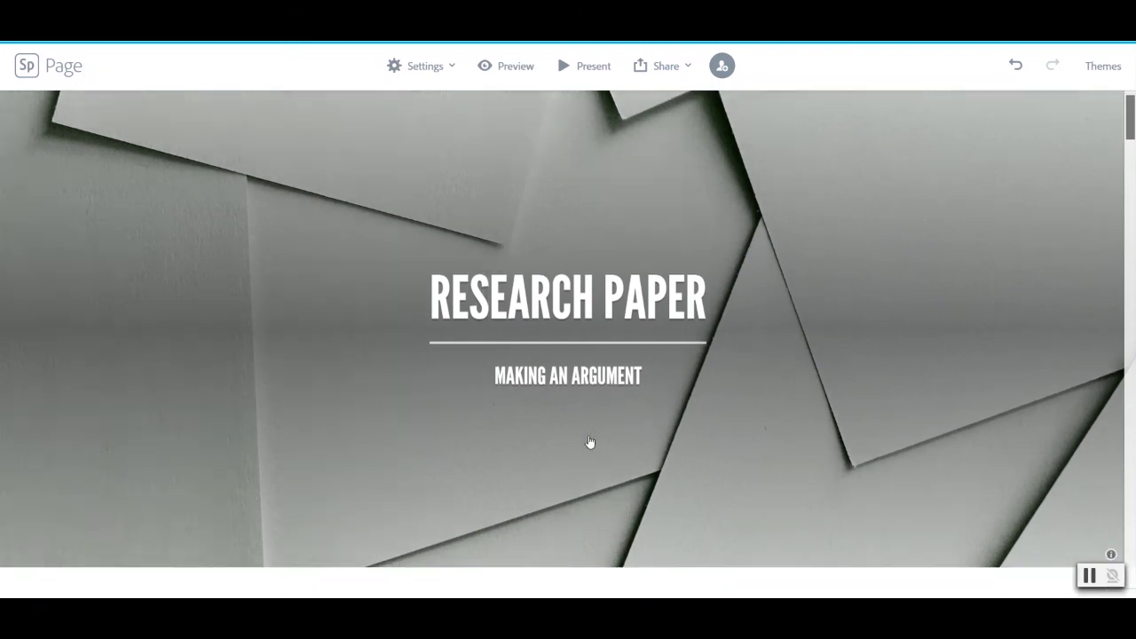
scroll(588, 447, down, 5)
scroll(591, 441, up, 5)
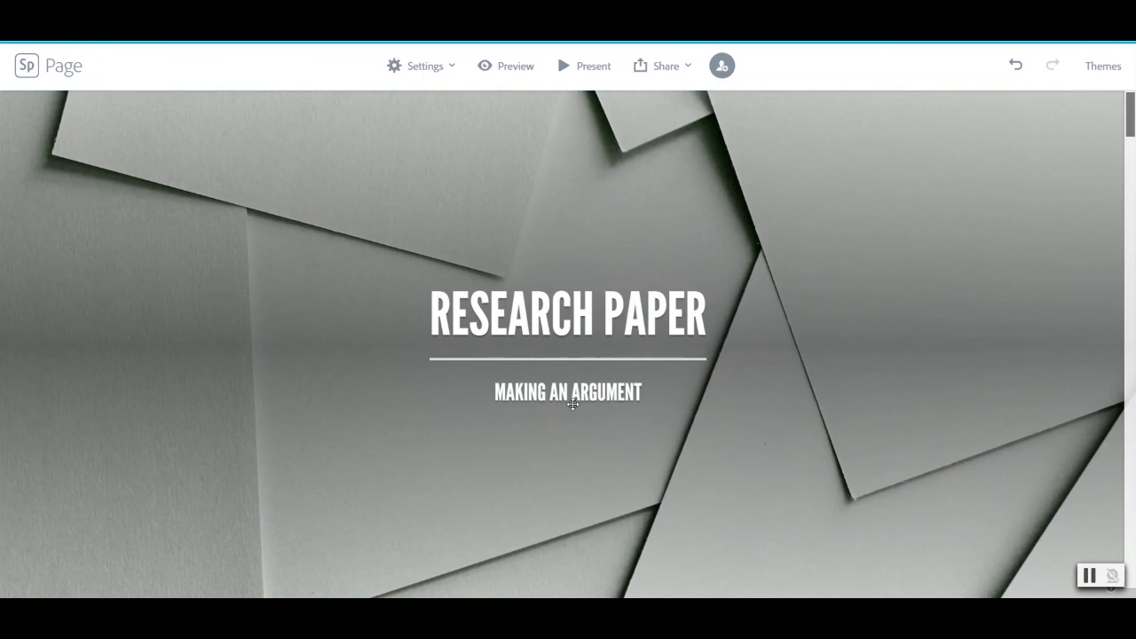
scroll(550, 462, down, 5)
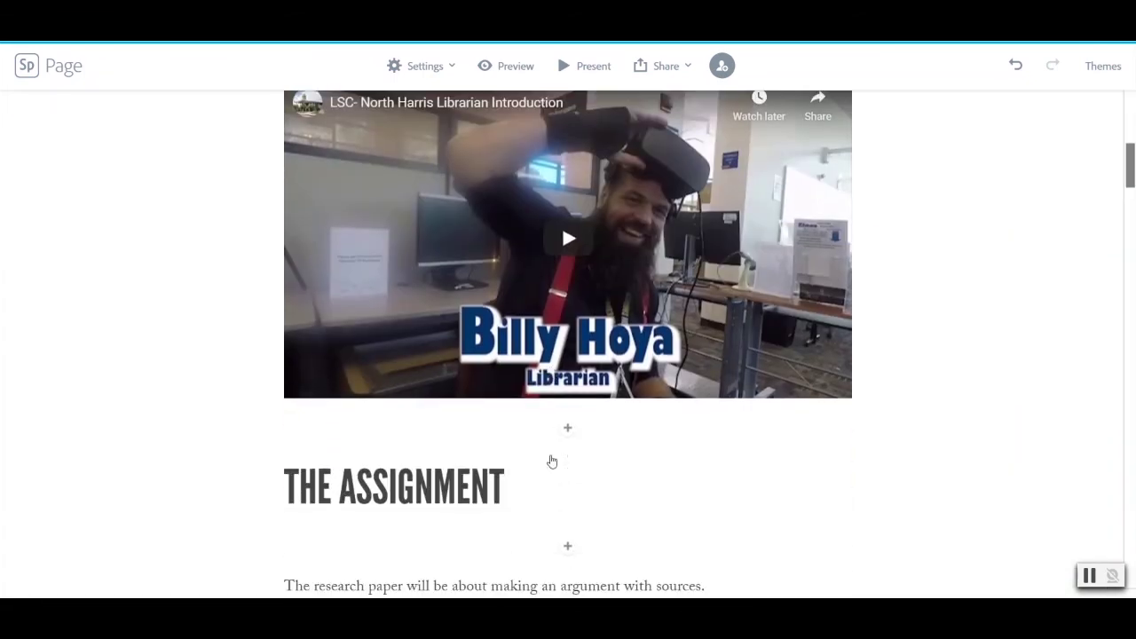
scroll(552, 461, down, 10)
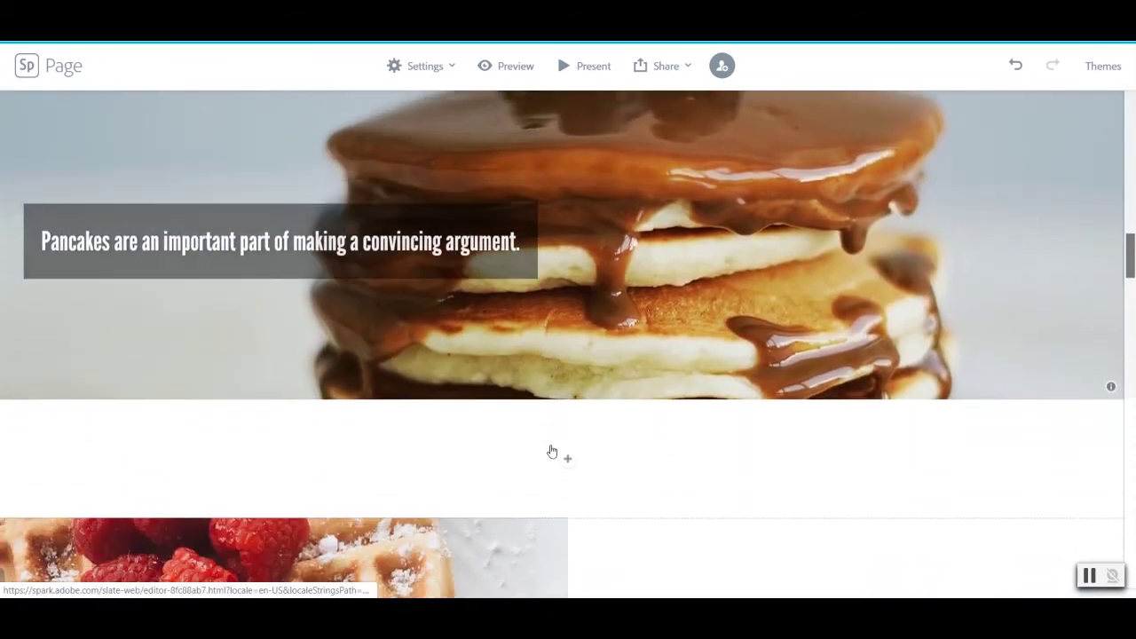
scroll(551, 452, down, 10)
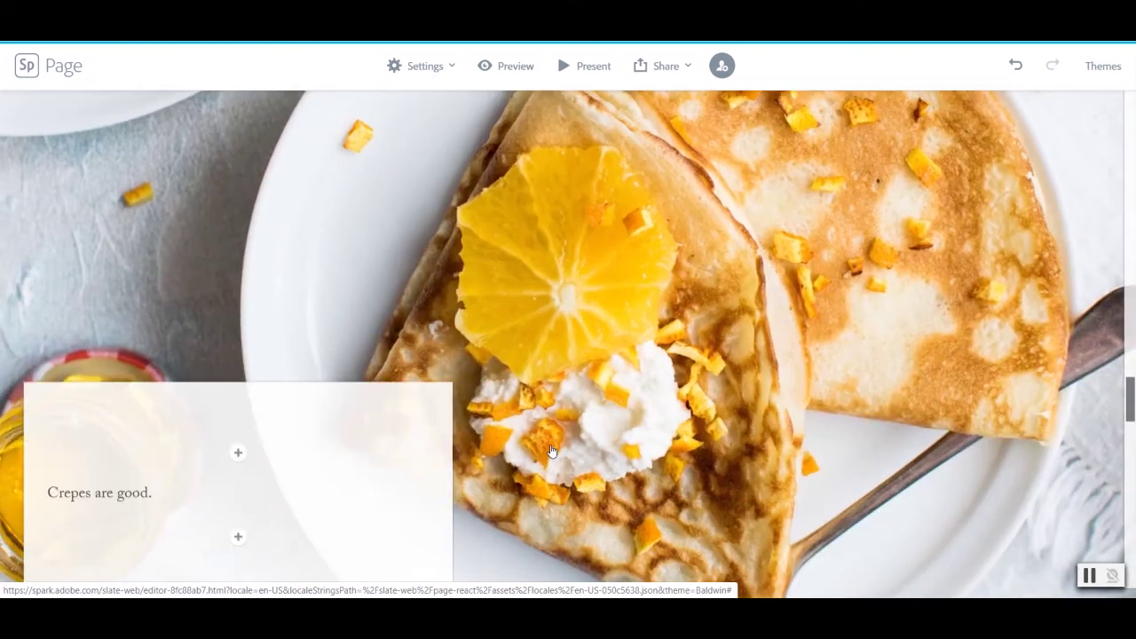
scroll(551, 450, down, 2)
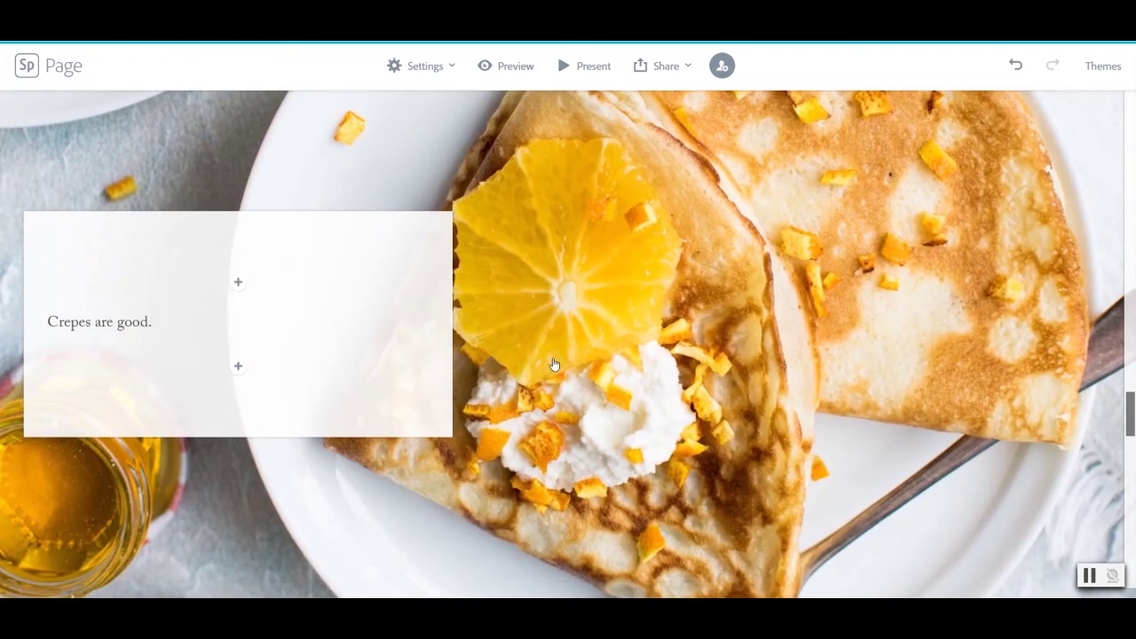
scroll(553, 364, down, 6)
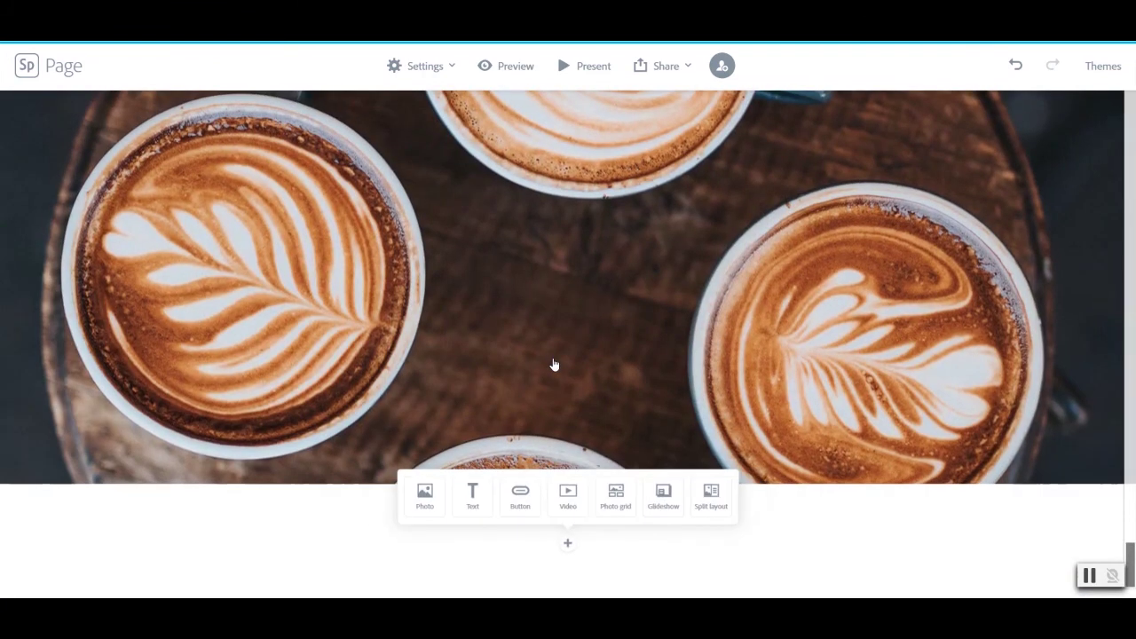
scroll(553, 364, up, 3)
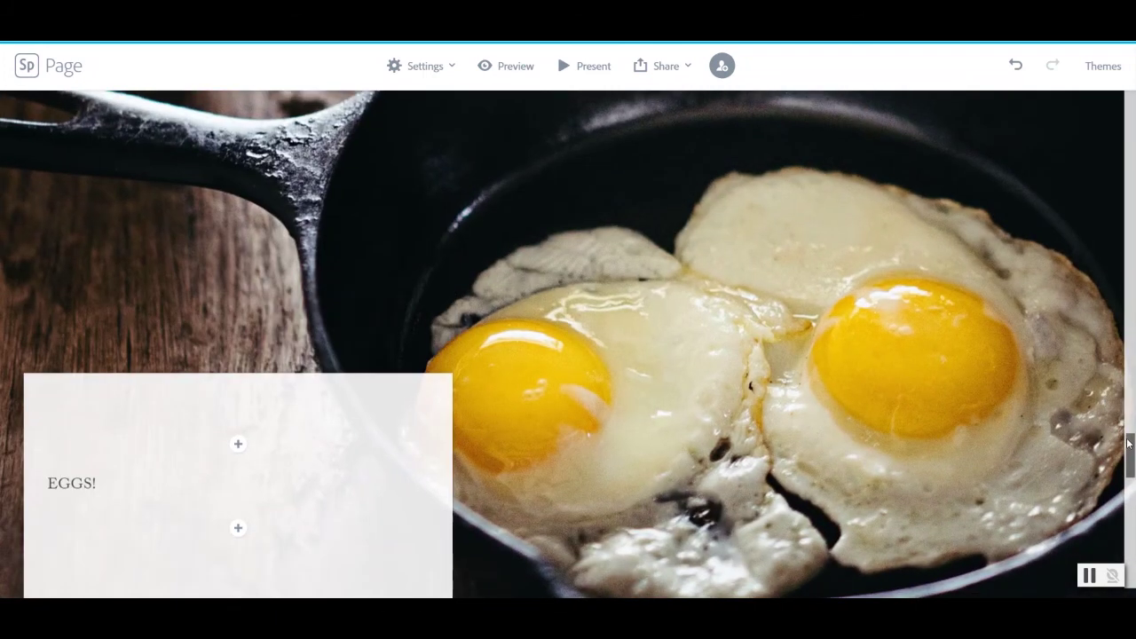
drag(1129, 443, 1110, 246)
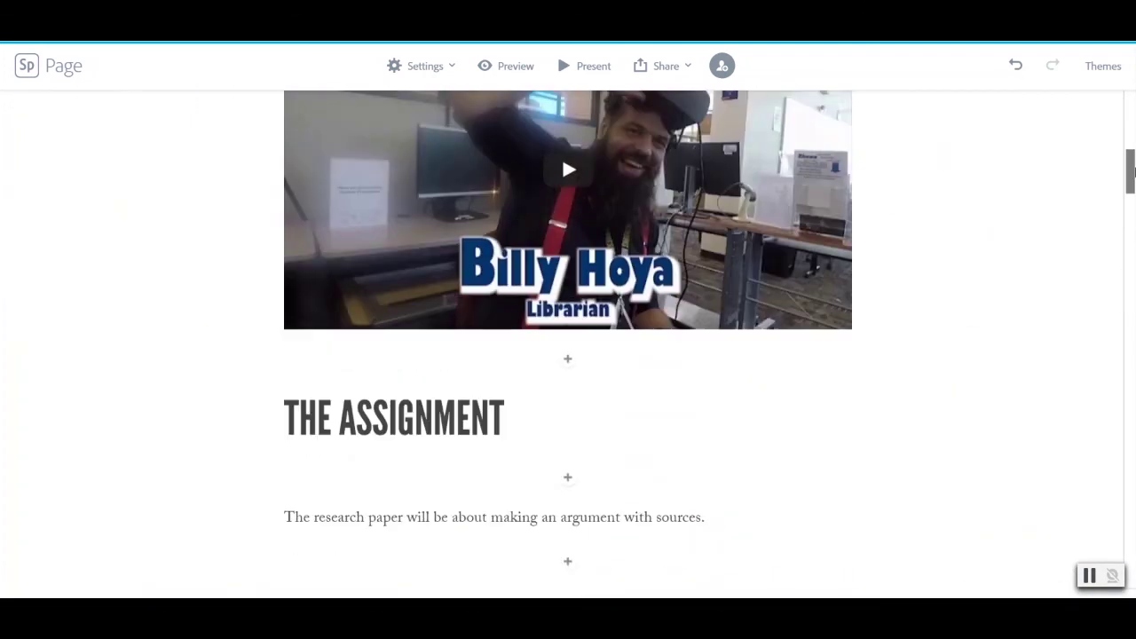
drag(1131, 169, 1133, 98)
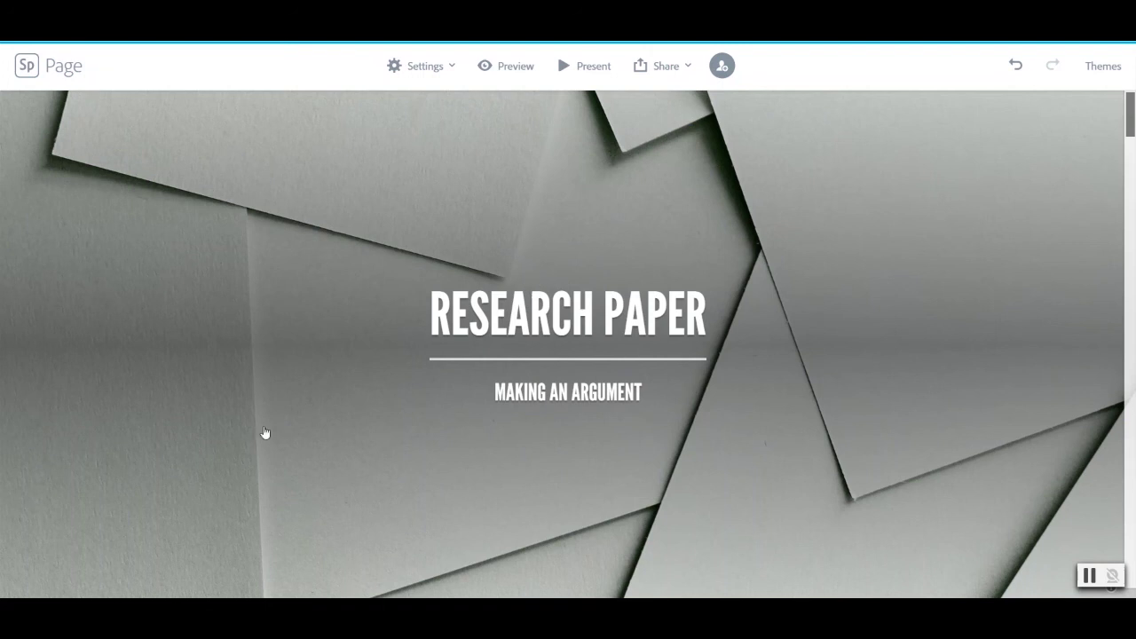
scroll(454, 411, down, 1)
scroll(455, 411, down, 1)
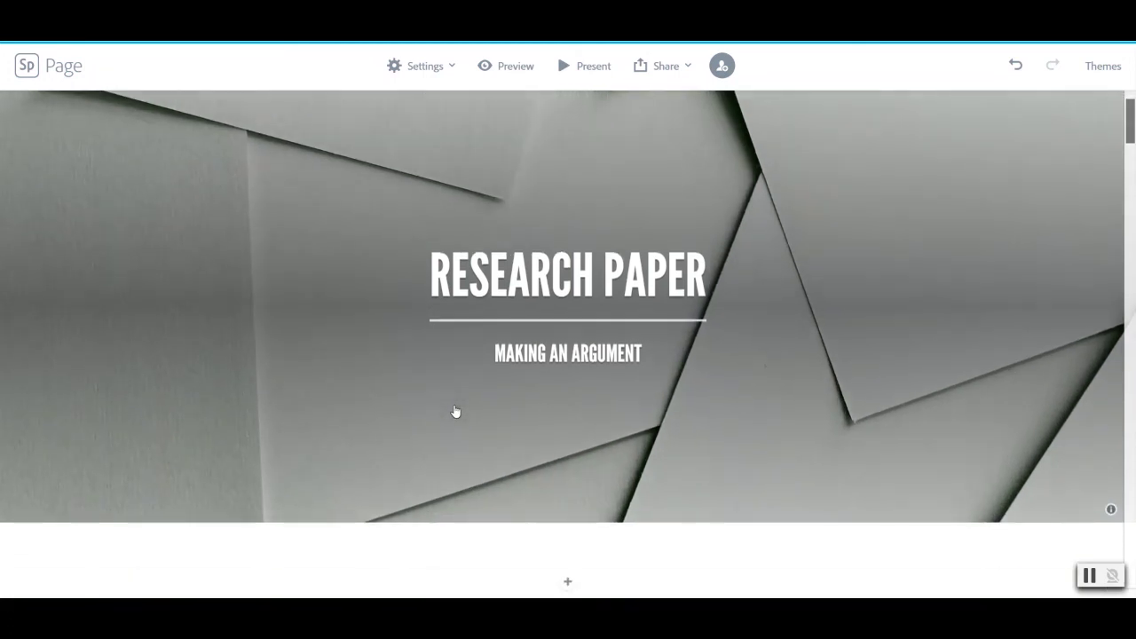
scroll(454, 411, down, 5)
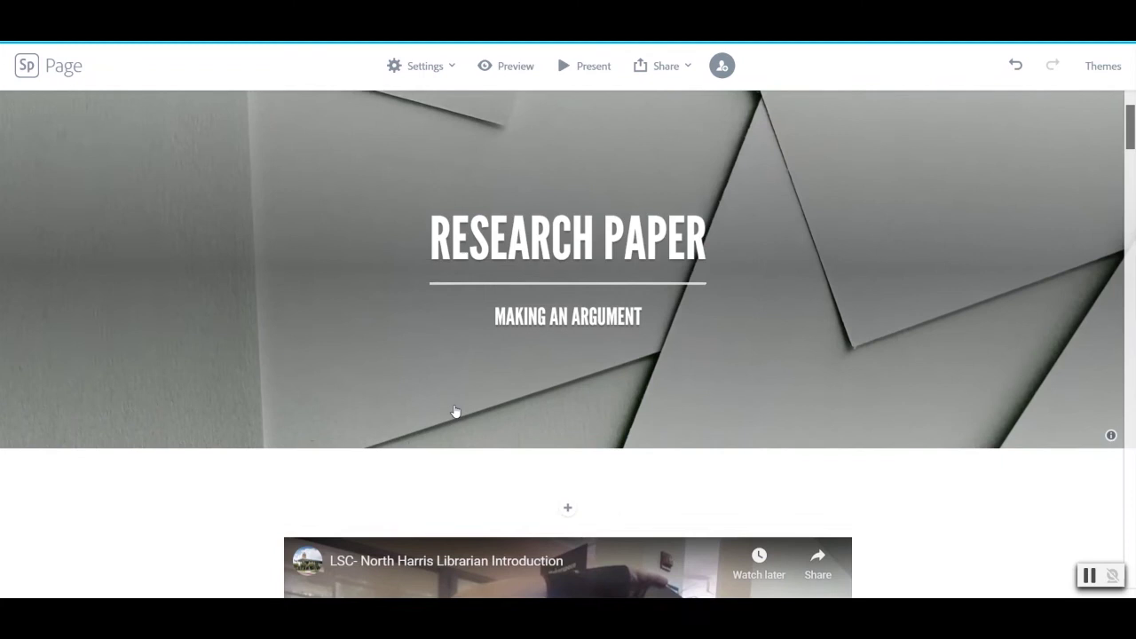
scroll(454, 411, down, 5)
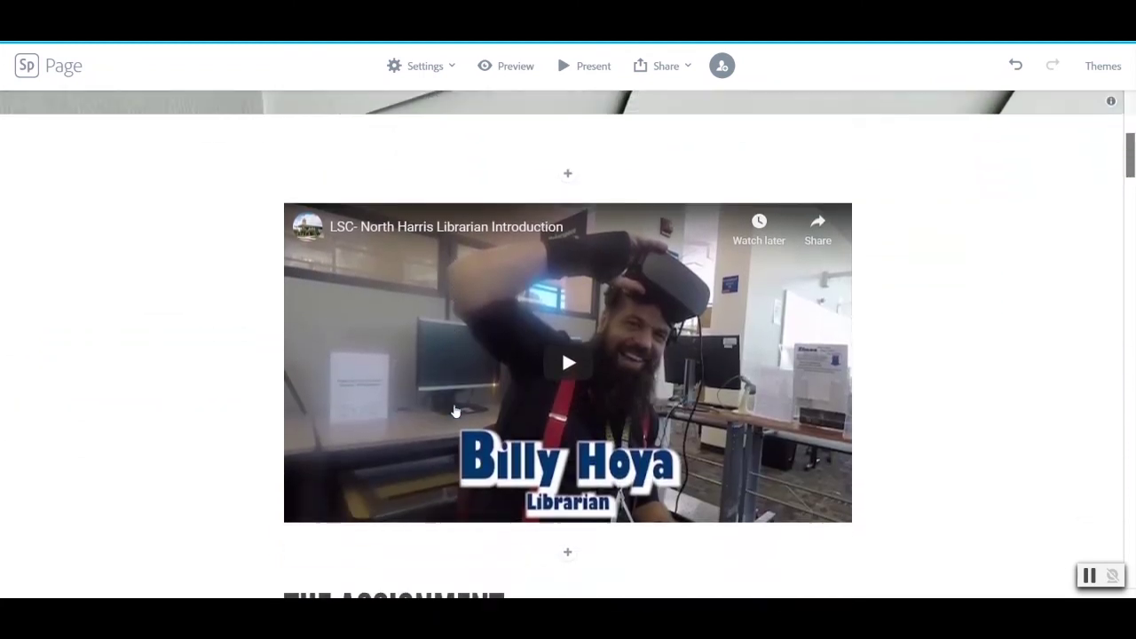
scroll(454, 411, down, 3)
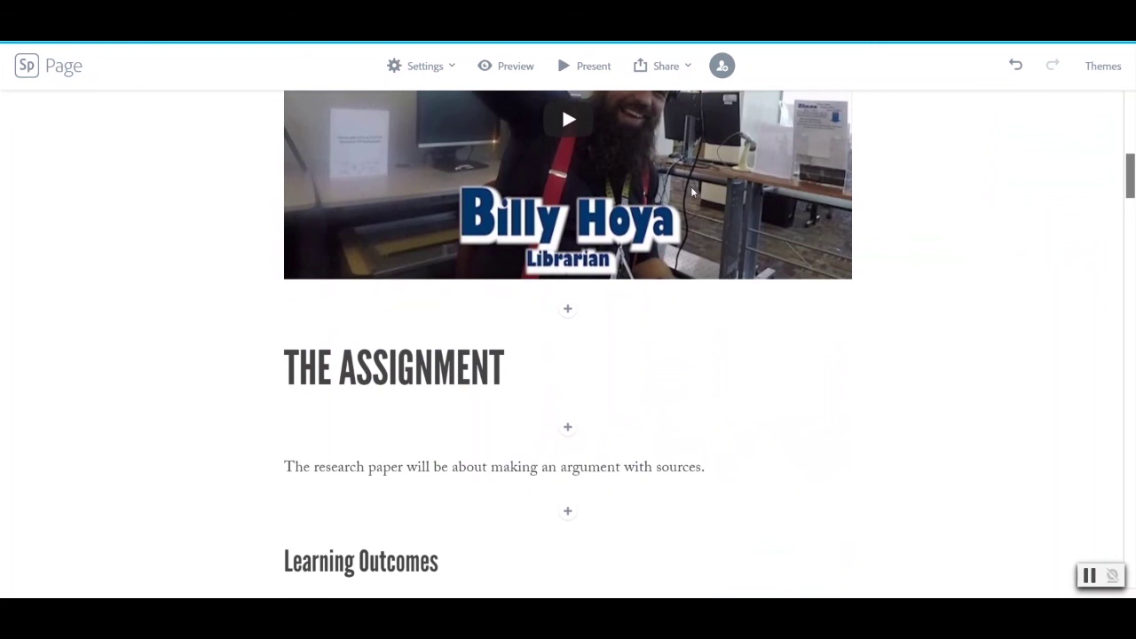
scroll(370, 408, up, 3)
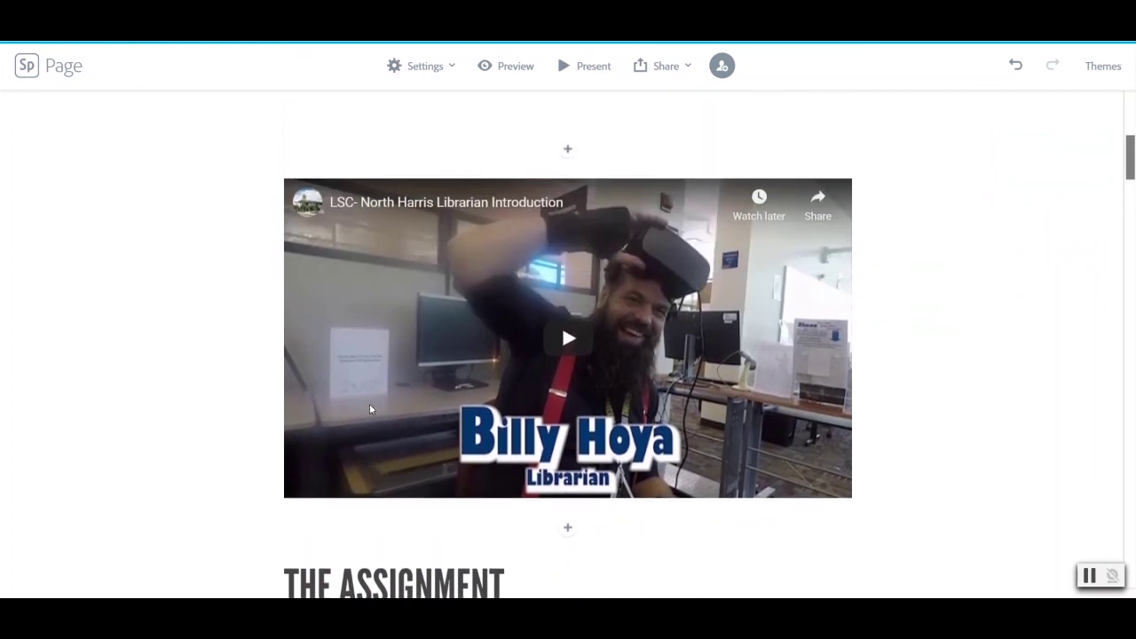
scroll(905, 398, down, 3)
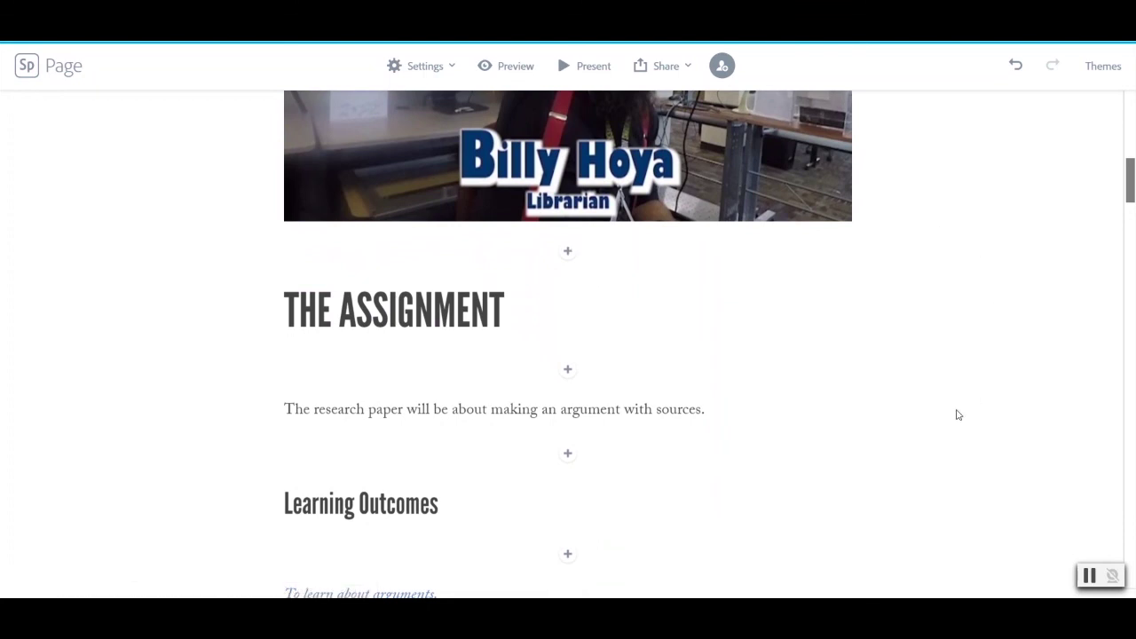
scroll(957, 415, up, 2)
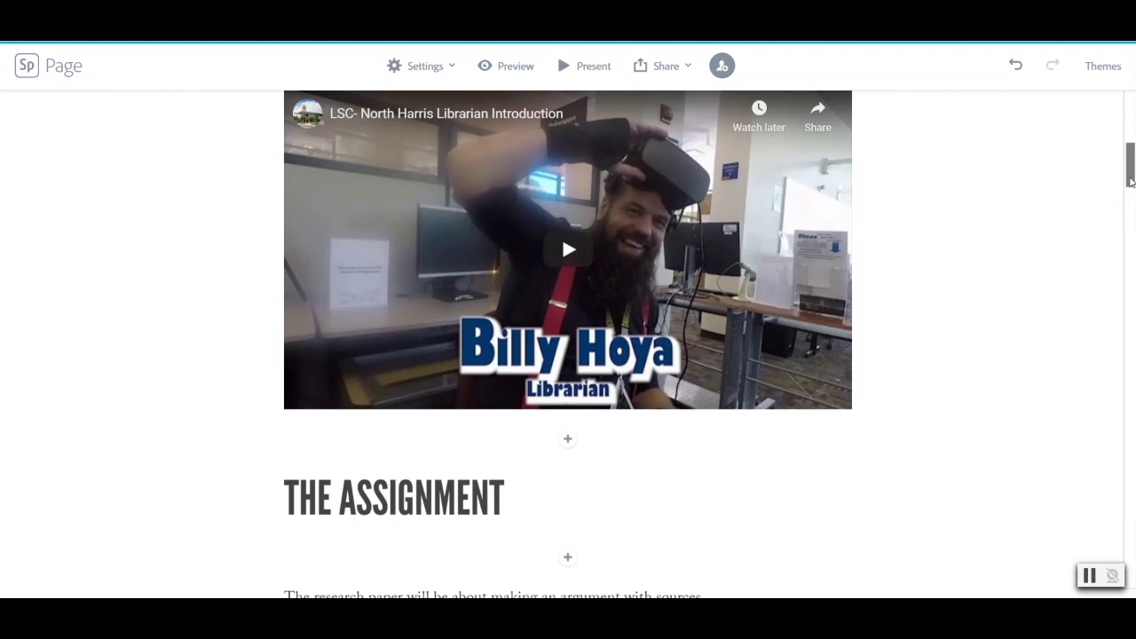
drag(1130, 178, 1124, 114)
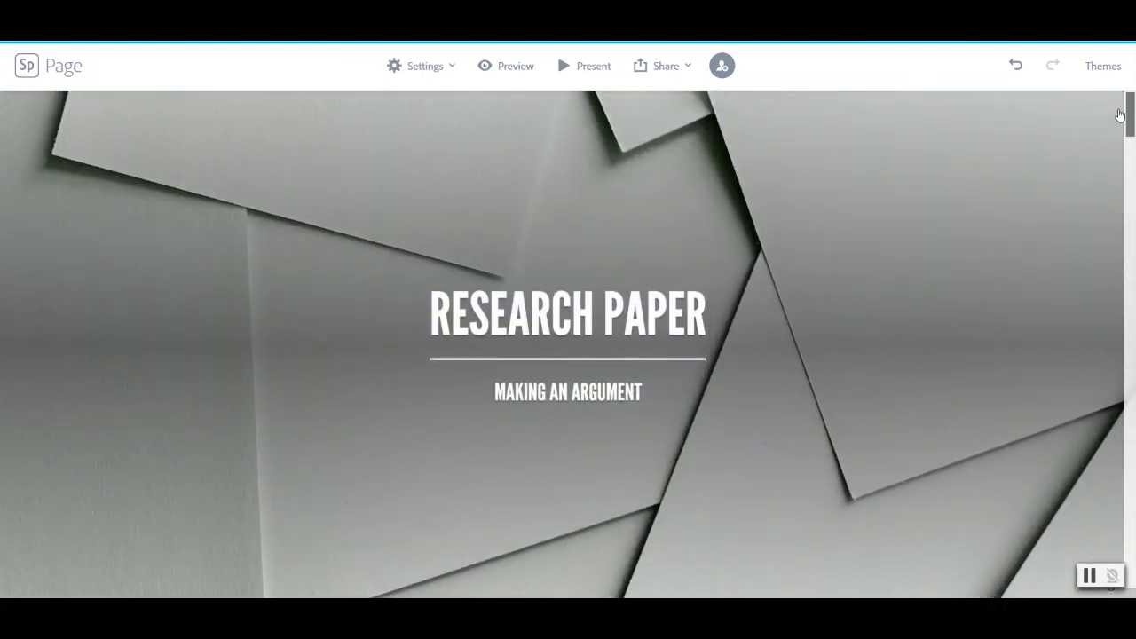